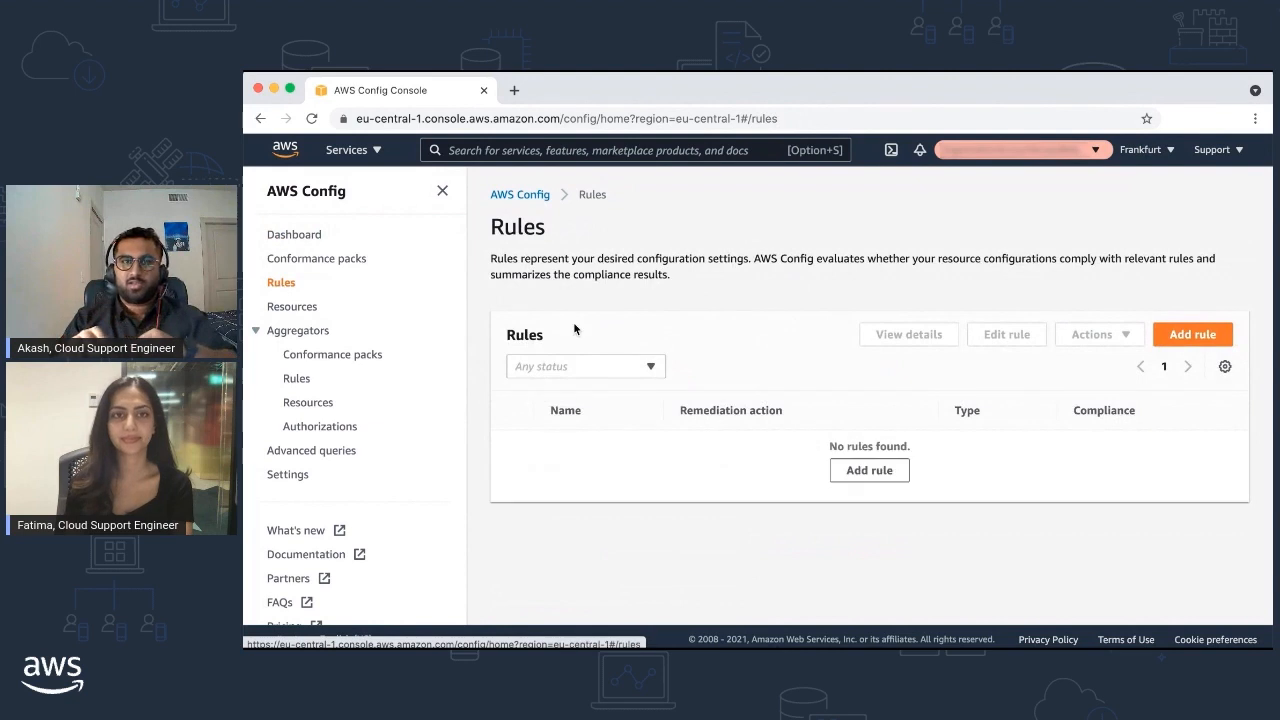
# Add the managed rule s3-bucket-server-side-encryption-enabled with default settings
pyautogui.click(1170, 337)
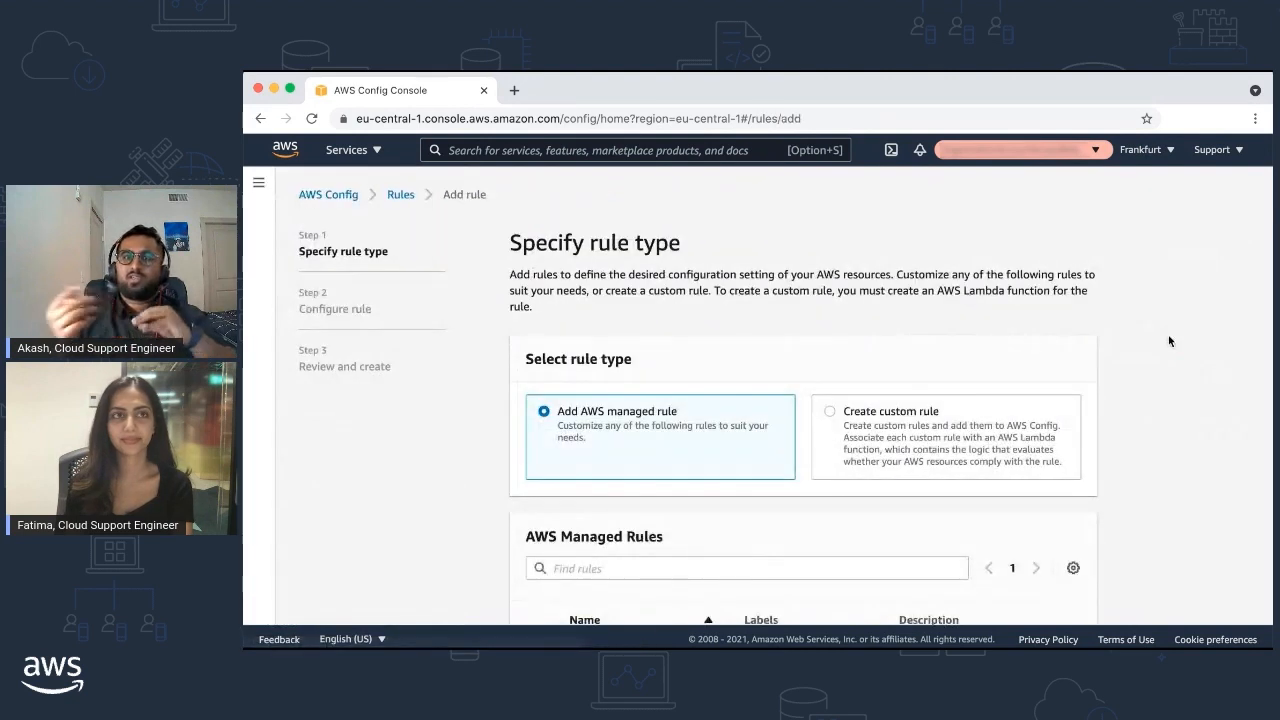
pyautogui.click(662, 567)
pyautogui.write('s3-bucket')
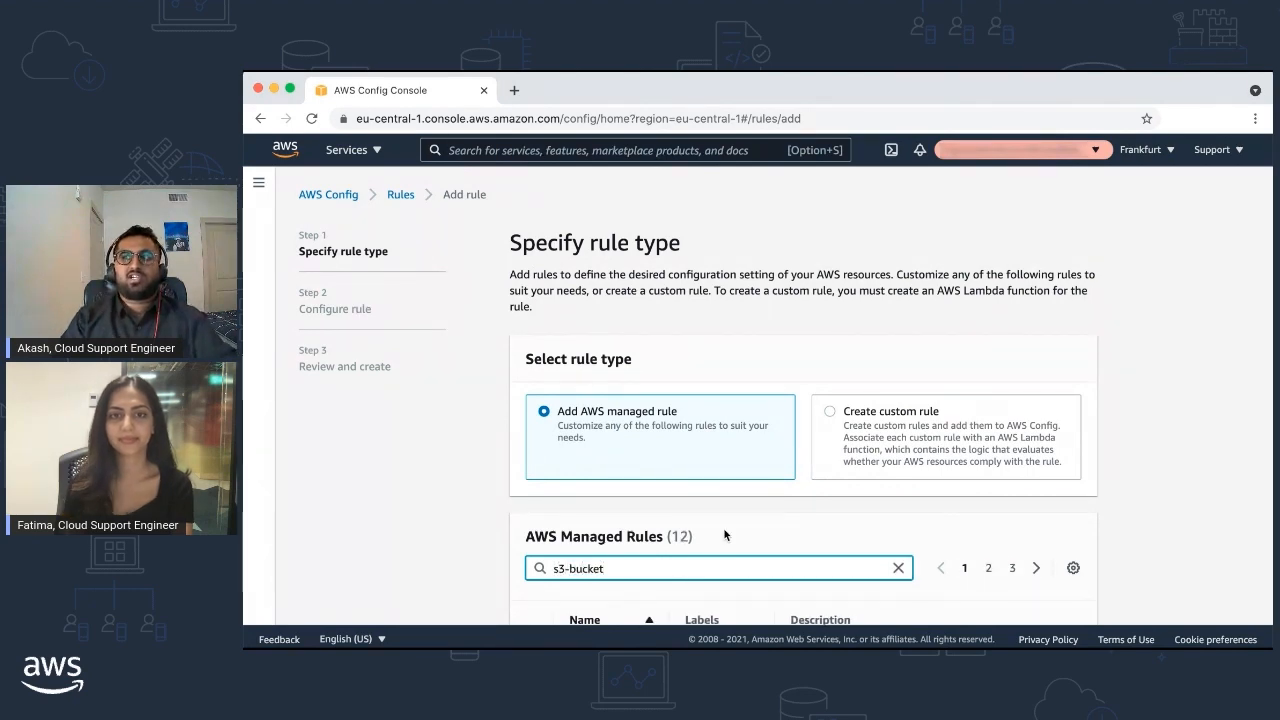
pyautogui.scroll(-5, 724, 535)
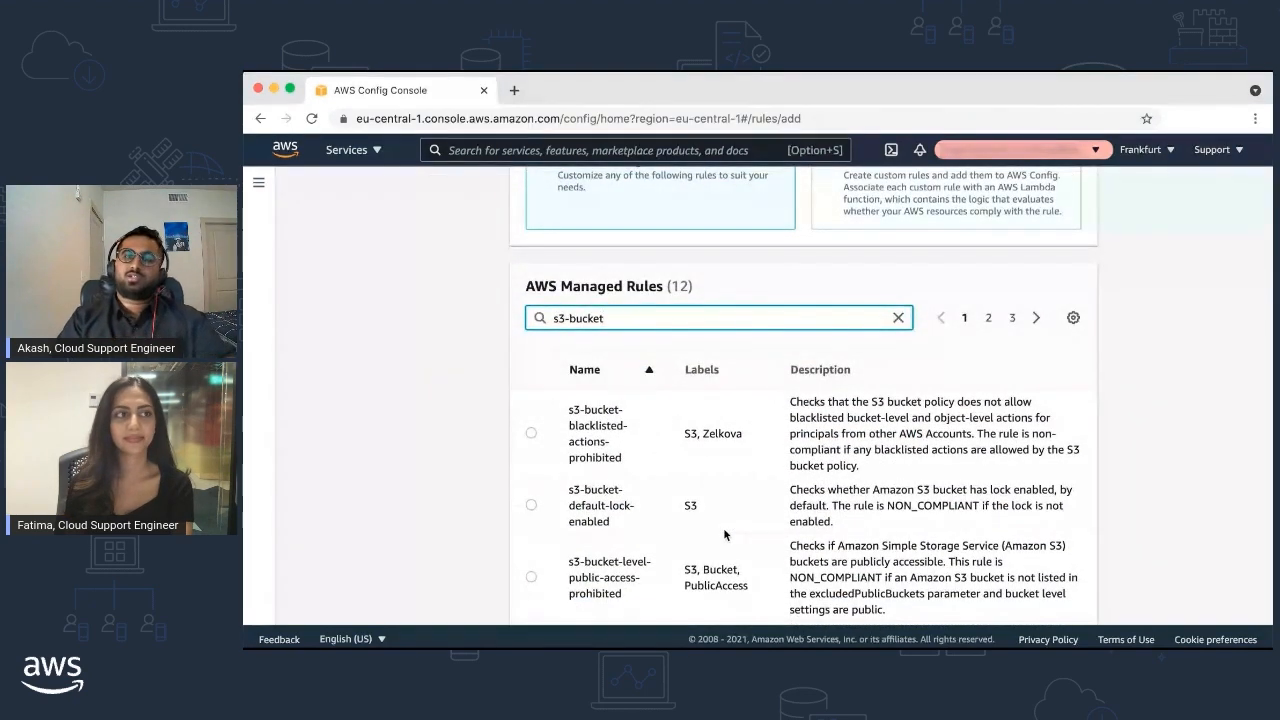
pyautogui.write('-server')
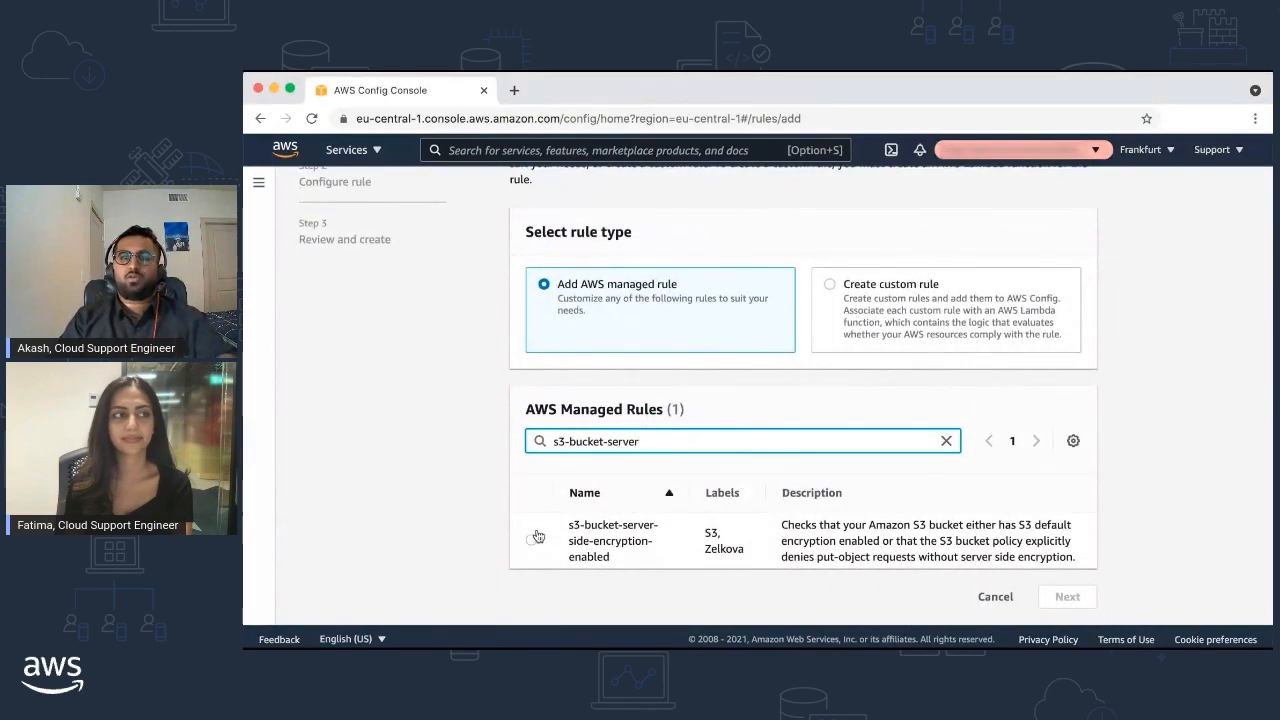
pyautogui.click(533, 540)
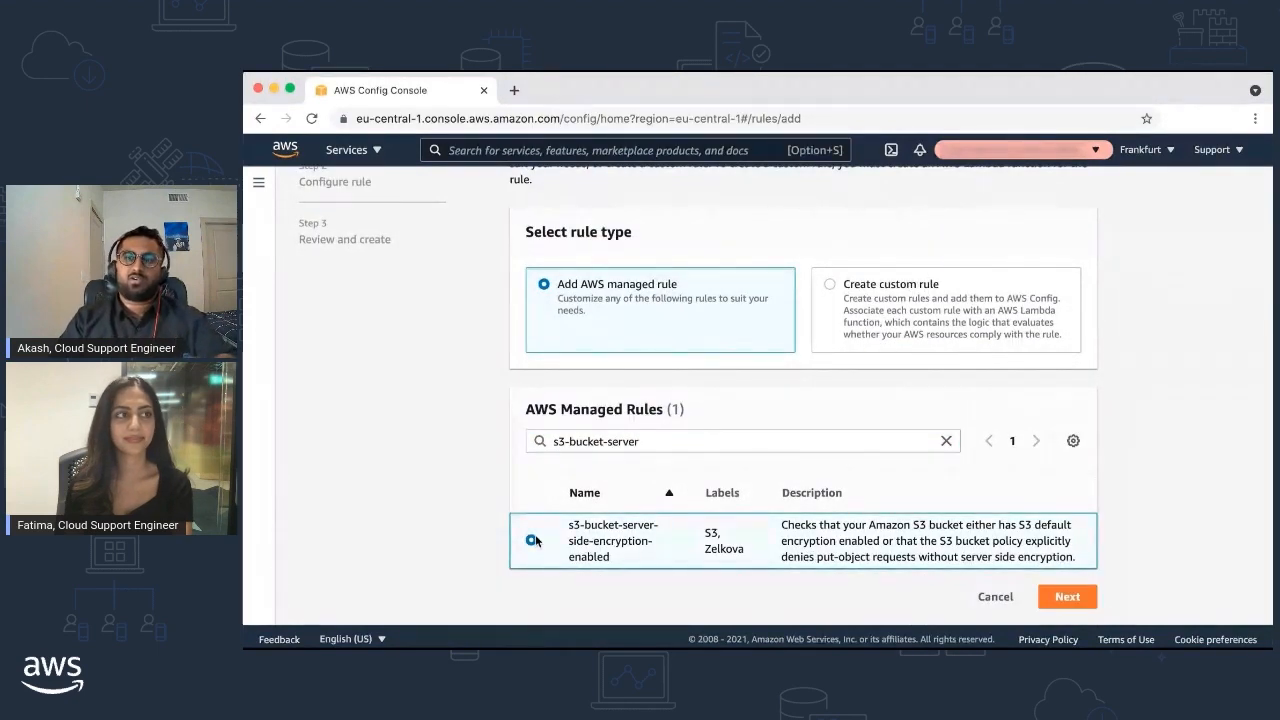
pyautogui.click(1067, 597)
pyautogui.scroll(-4, 1046, 515)
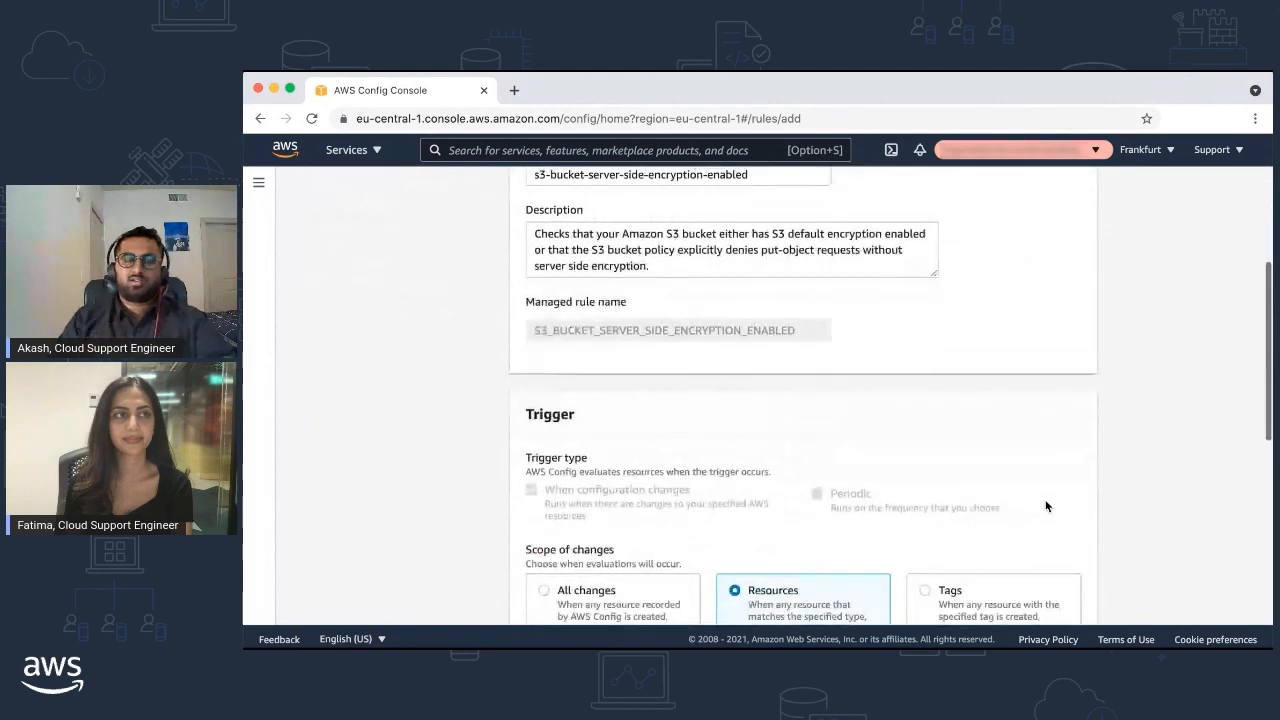
pyautogui.scroll(-3, 1046, 505)
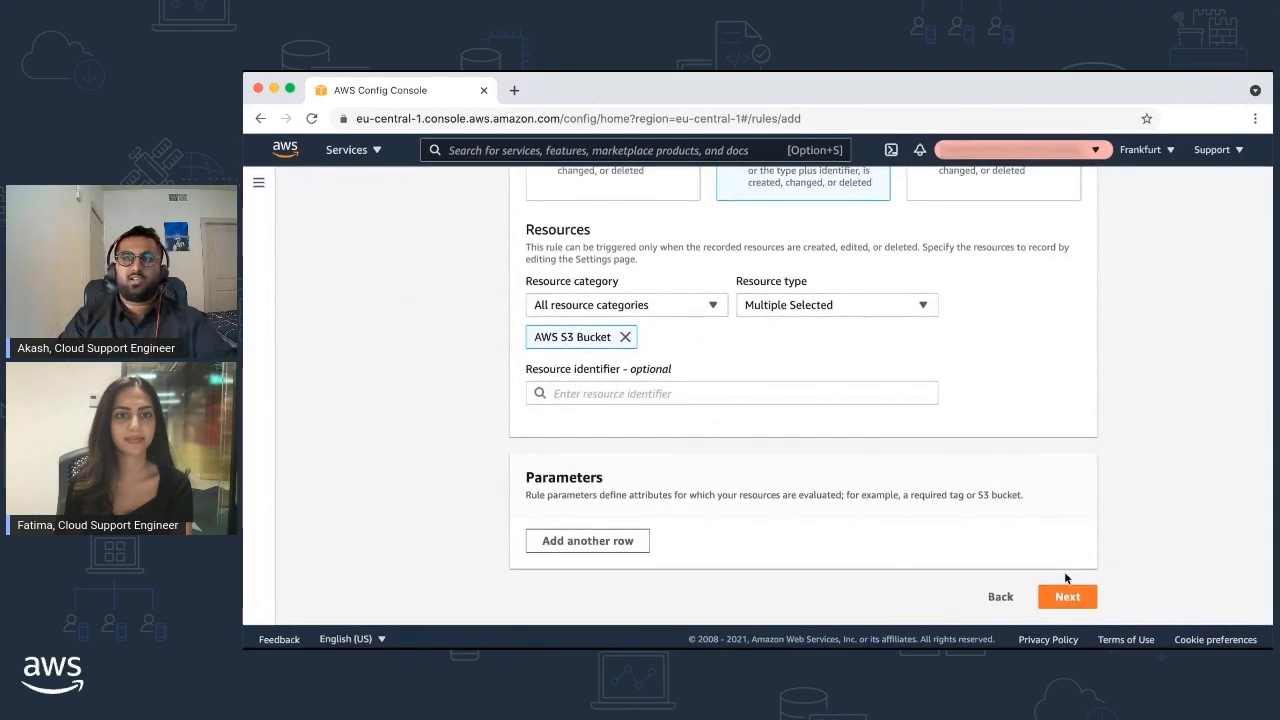
pyautogui.click(1067, 597)
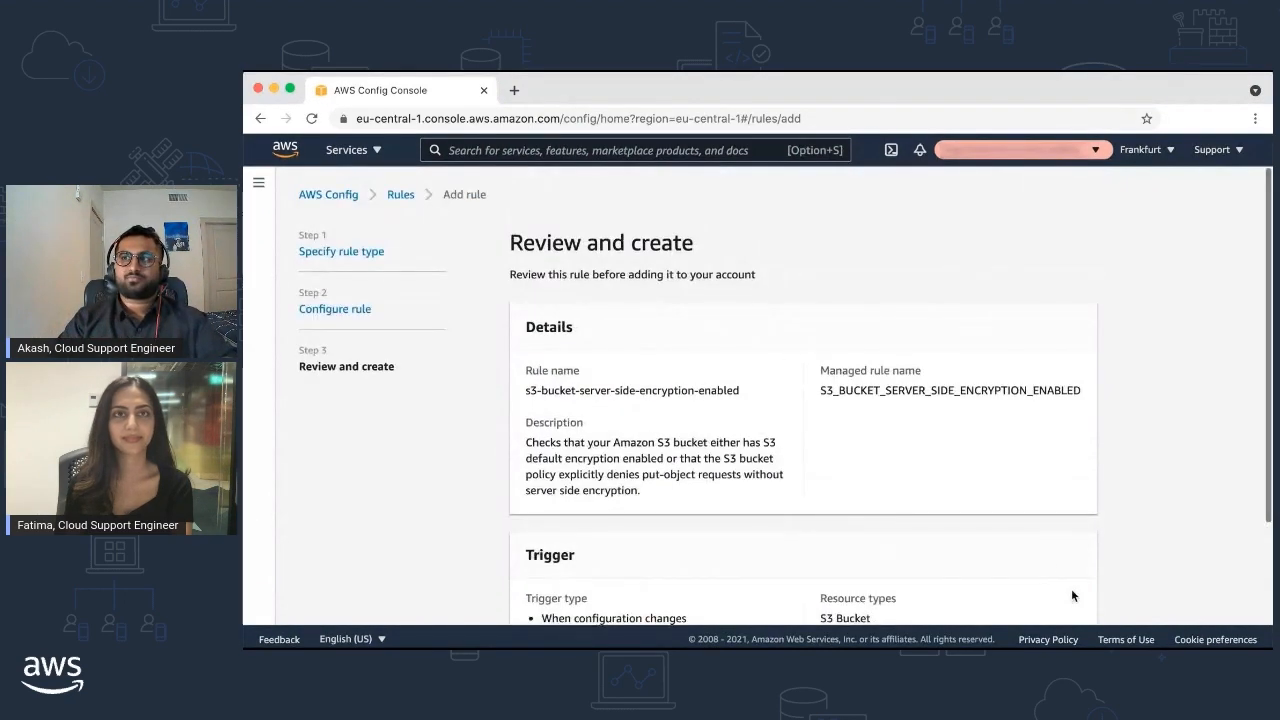
pyautogui.scroll(-2, 1050, 519)
pyautogui.click(1062, 597)
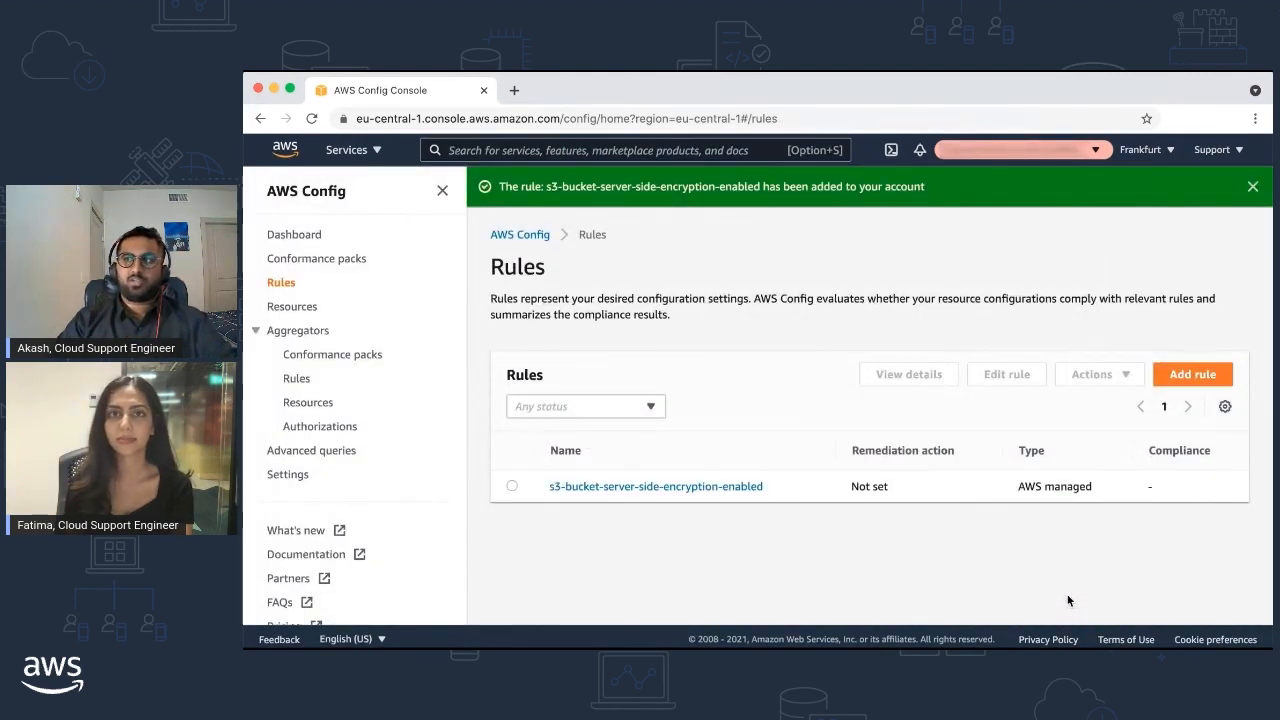
# Open the new rule, filter resources to All and refresh to see one noncompliant bucket
pyautogui.click(700, 489)
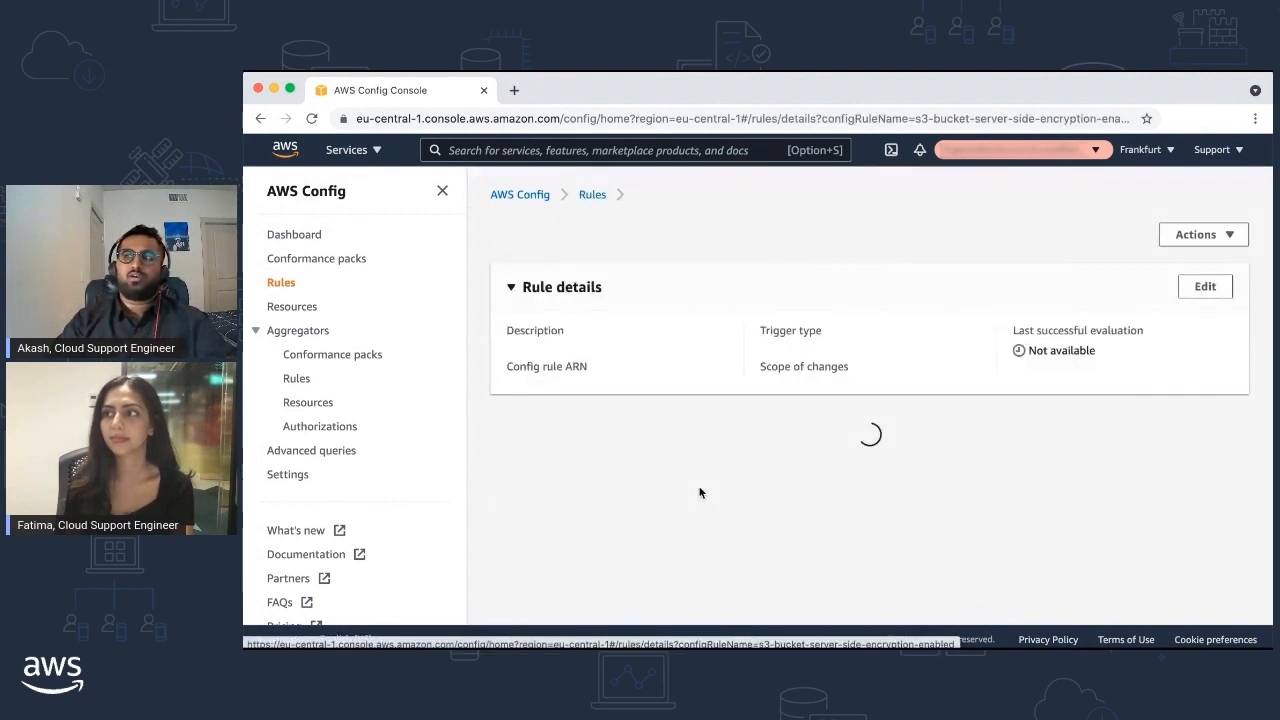
pyautogui.scroll(-3, 700, 491)
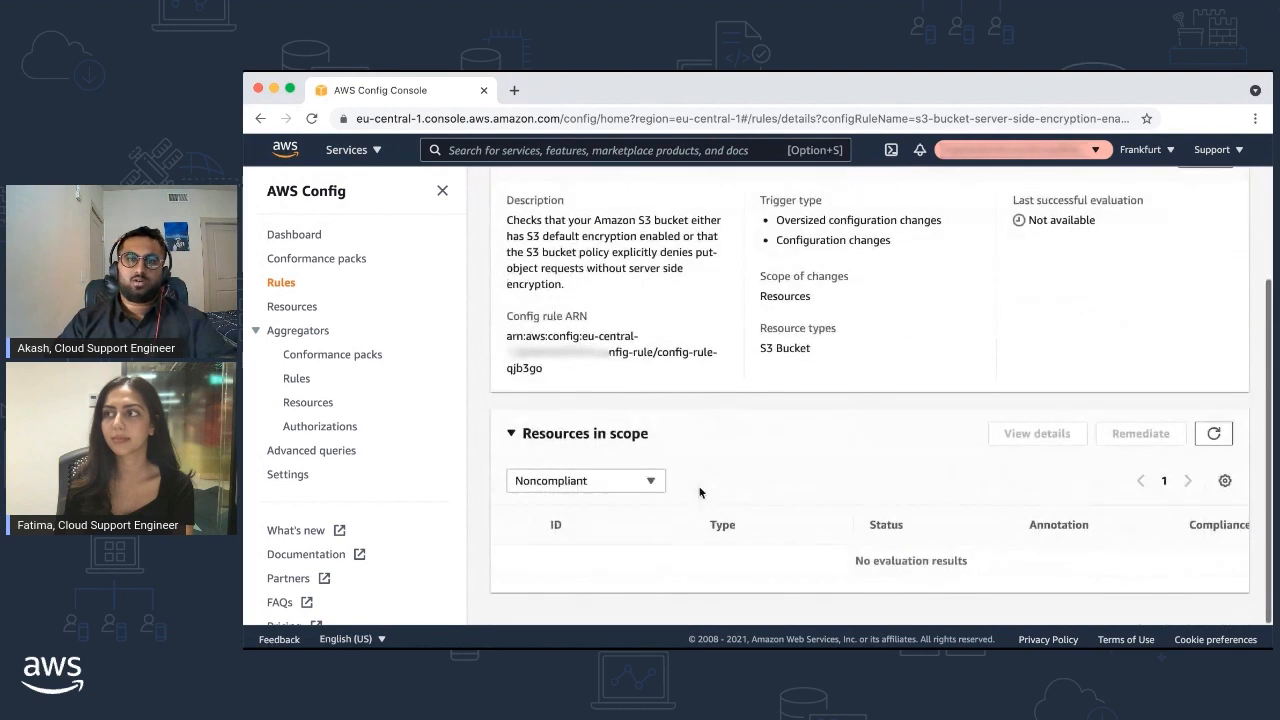
pyautogui.click(628, 481)
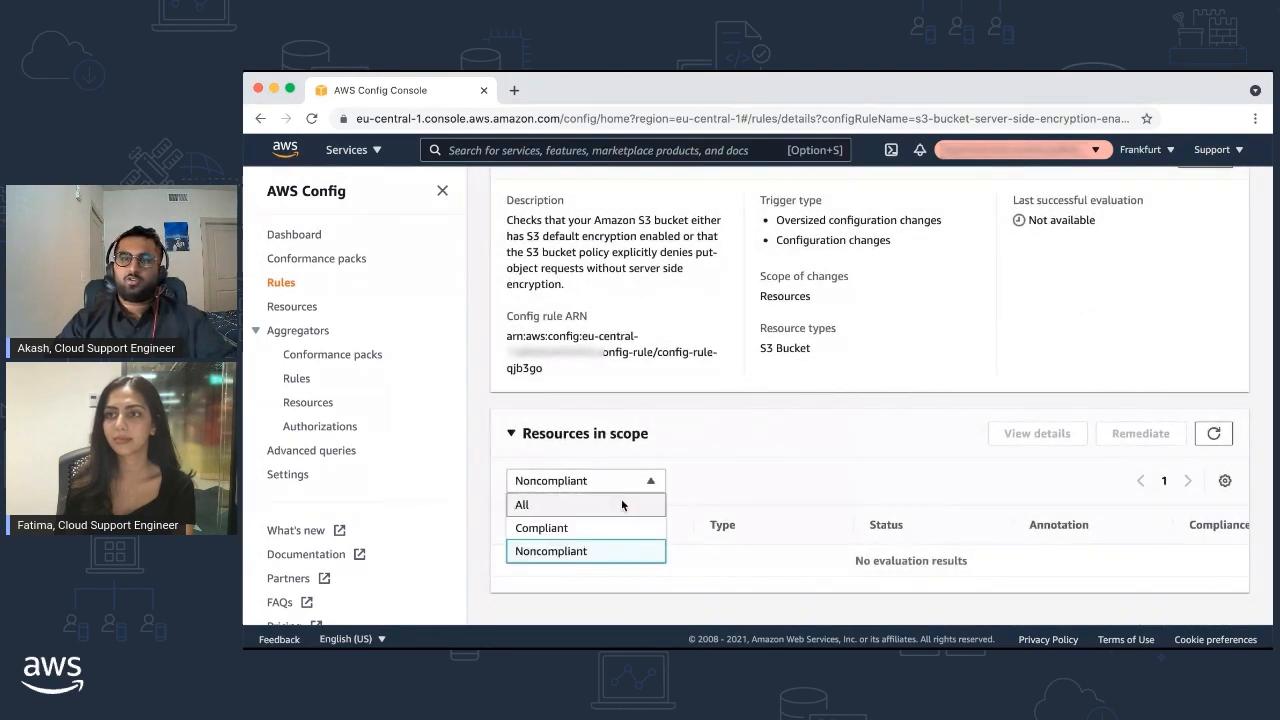
pyautogui.click(621, 500)
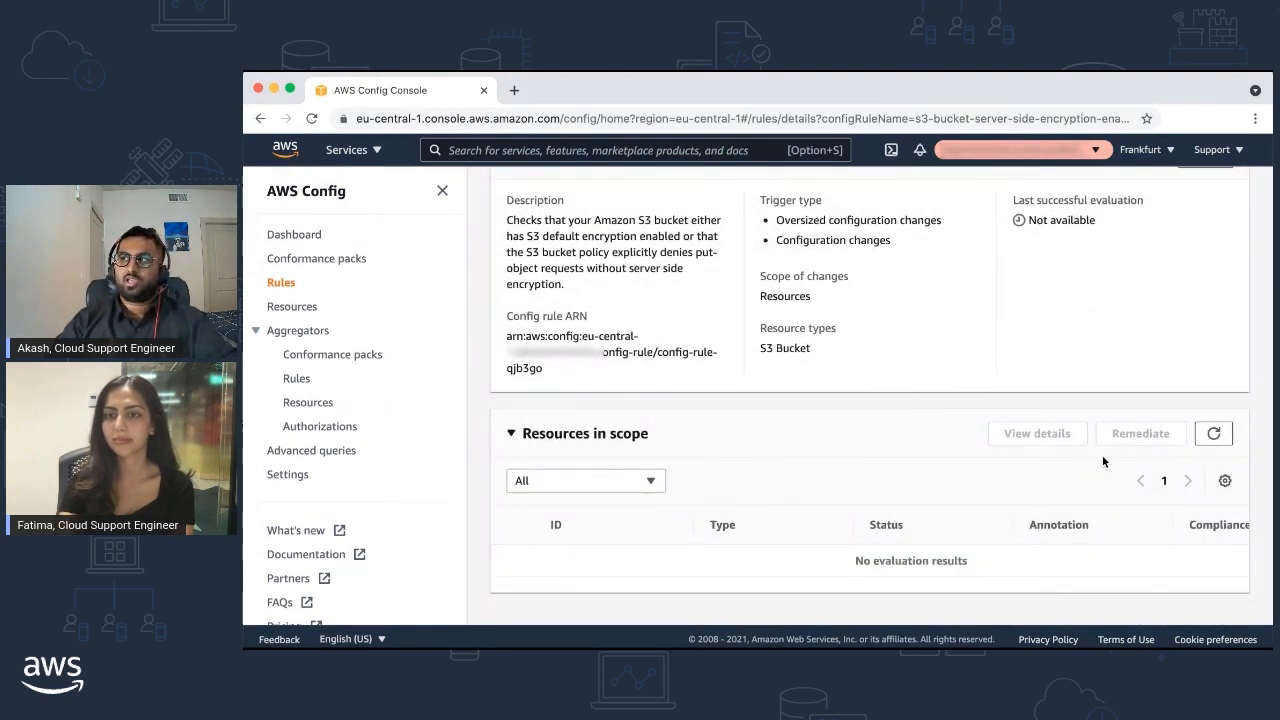
pyautogui.click(1214, 435)
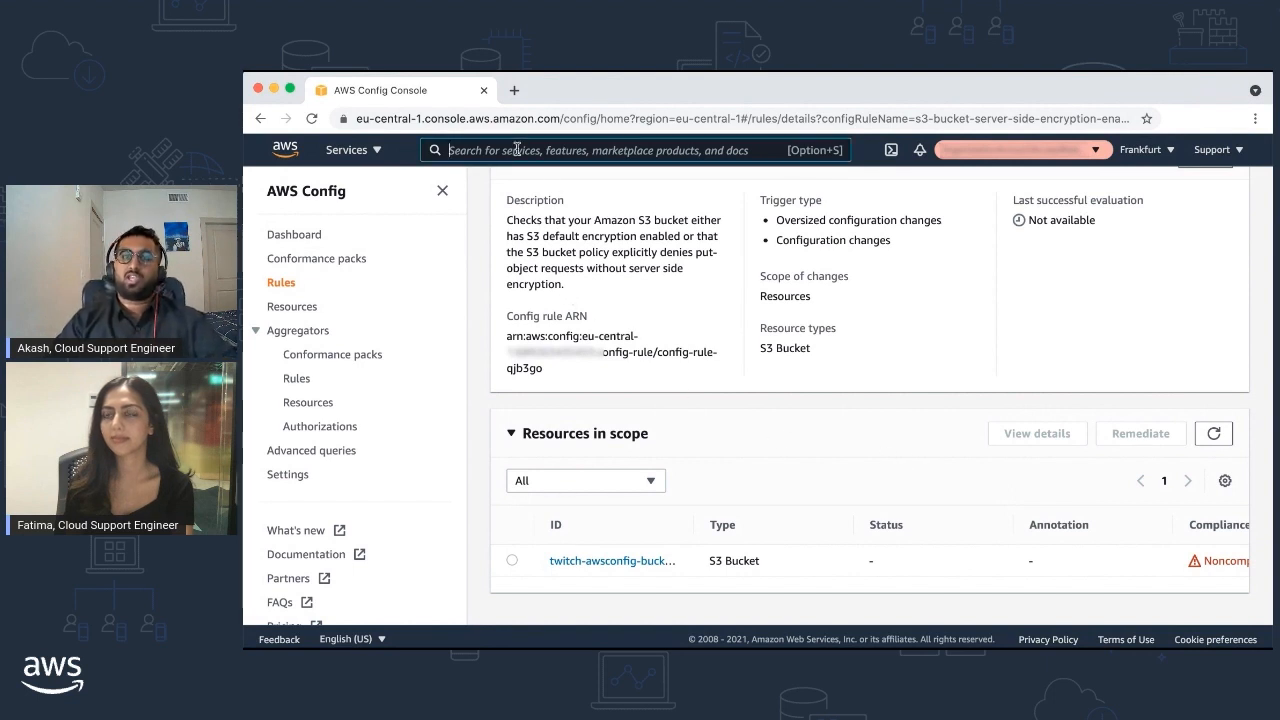
# Open the IAM console in a new browser tab and go to Policies
pyautogui.write('iam')
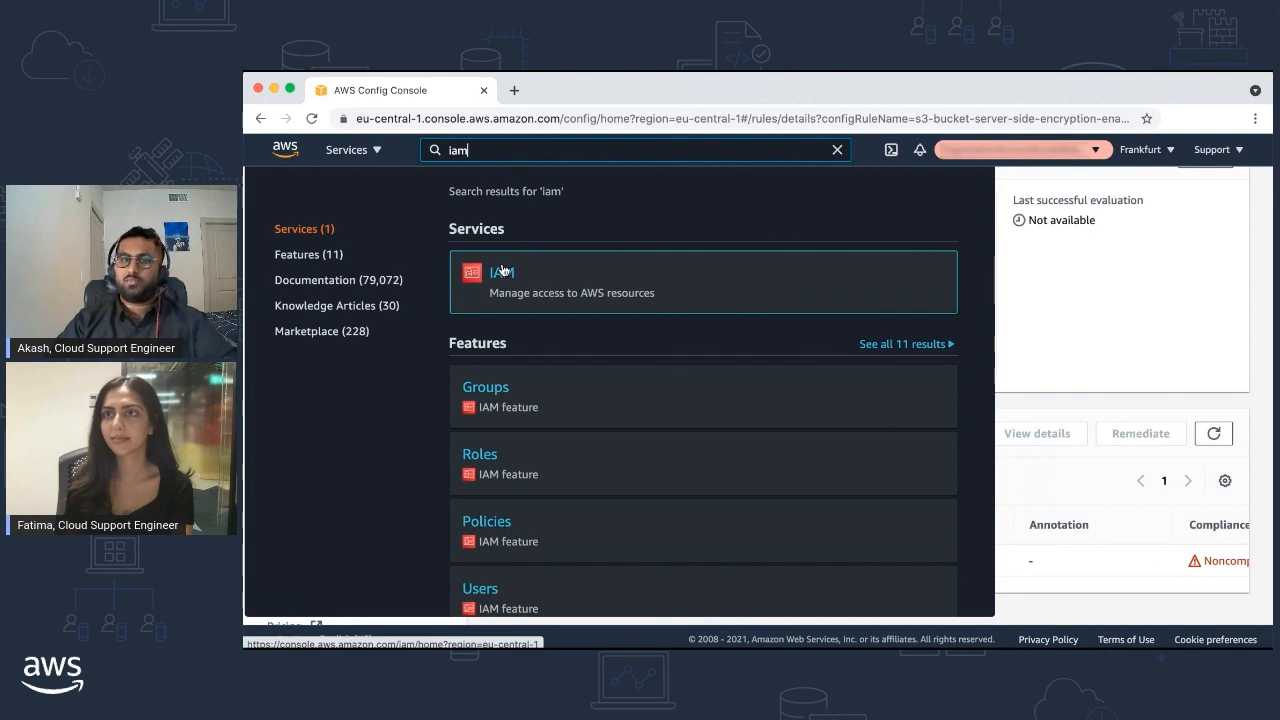
pyautogui.rightClick(504, 277)
pyautogui.click(523, 280)
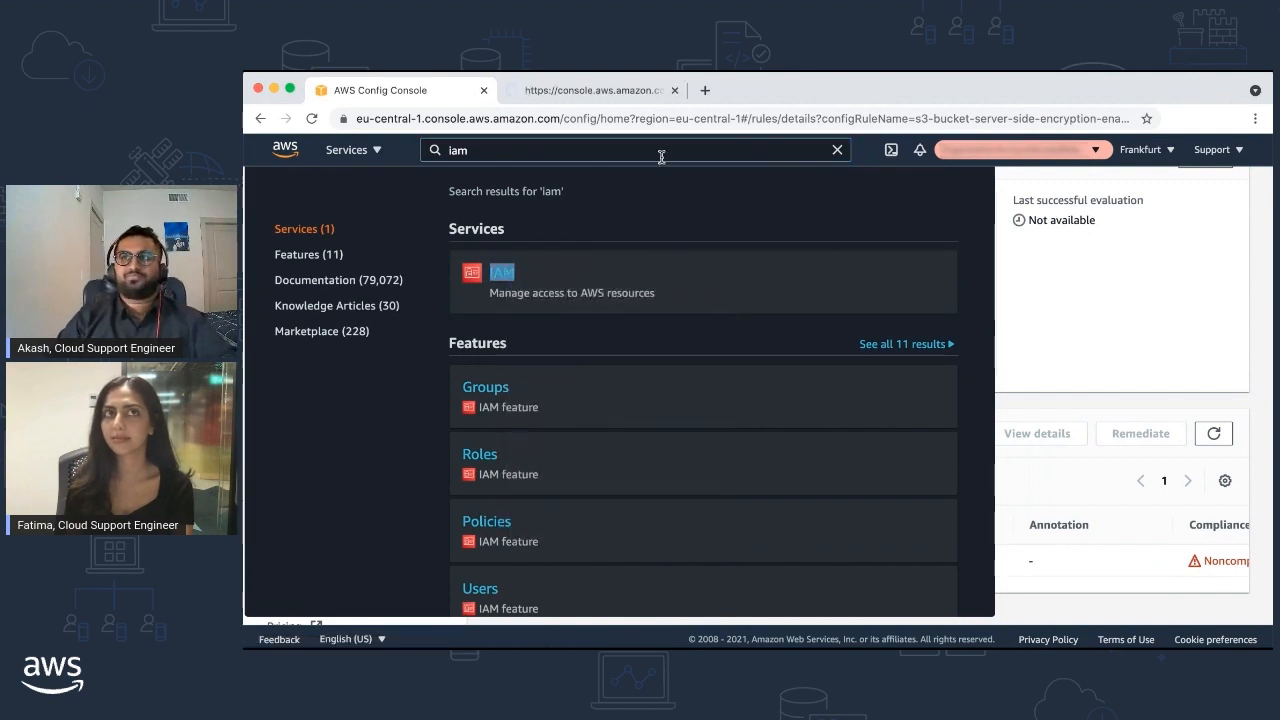
pyautogui.click(594, 89)
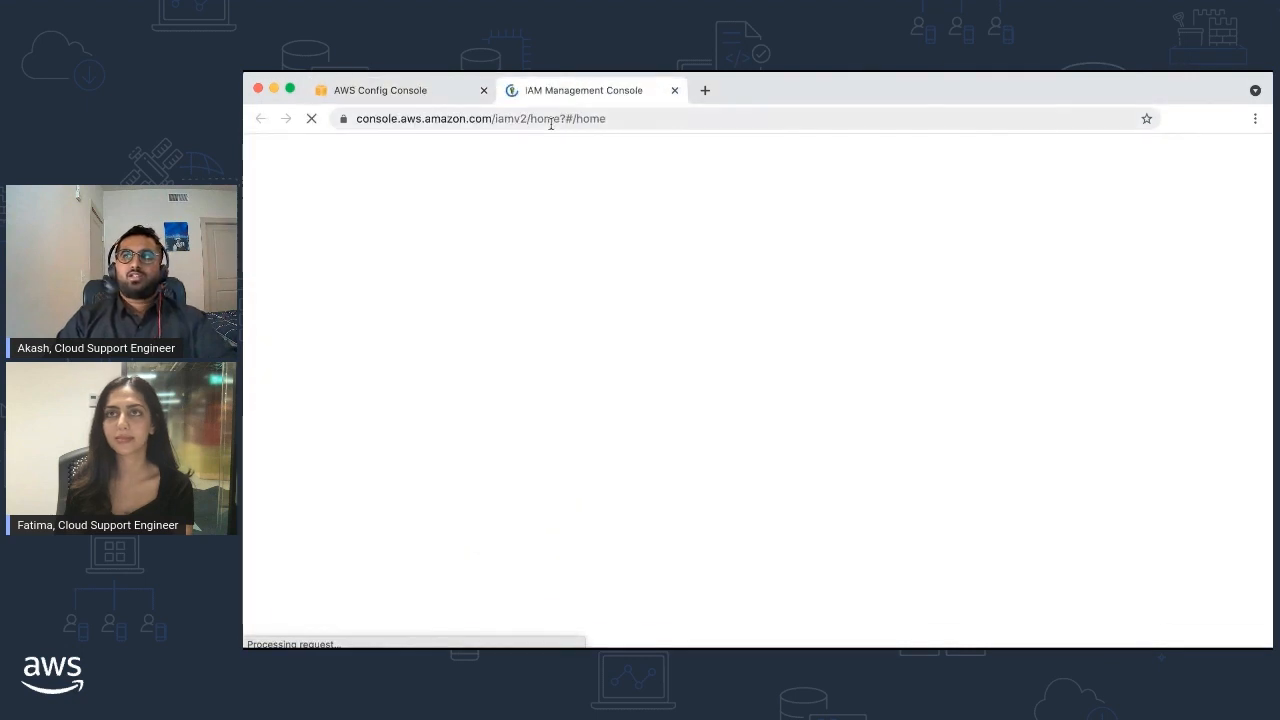
pyautogui.click(290, 382)
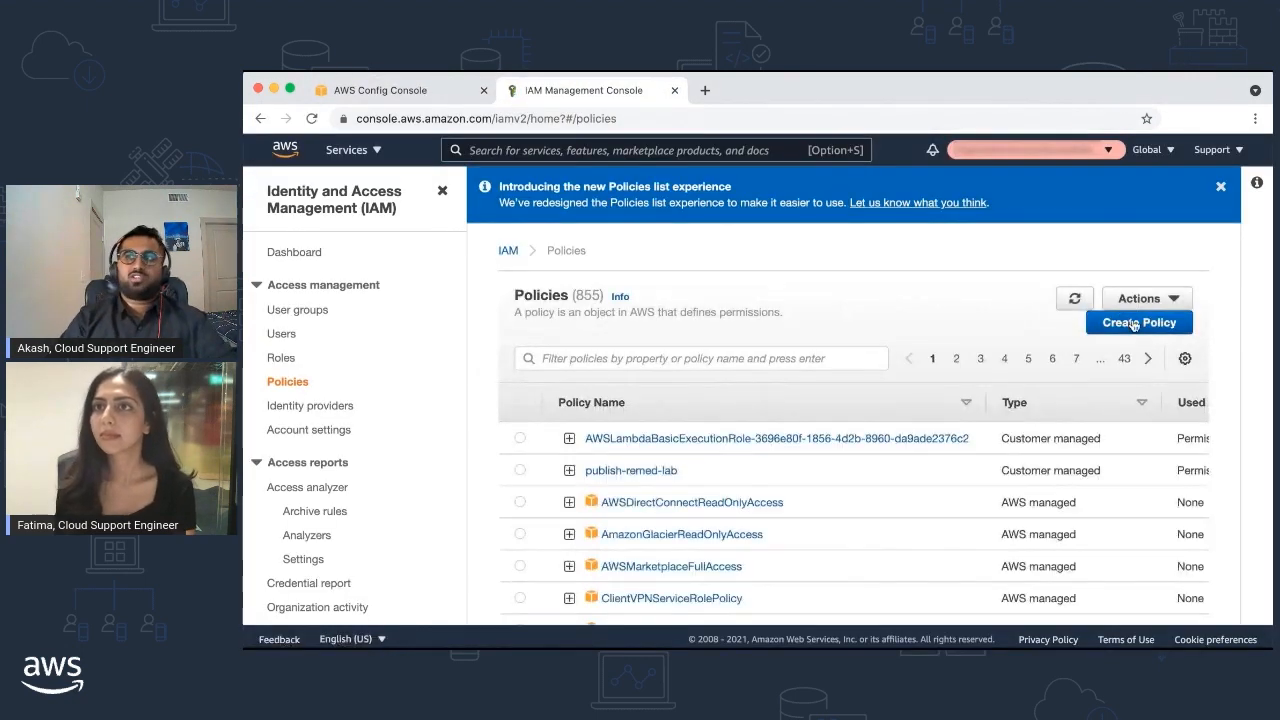
# Define a policy allowing S3 PutEncryptionConfiguration on all resources
pyautogui.click(1134, 323)
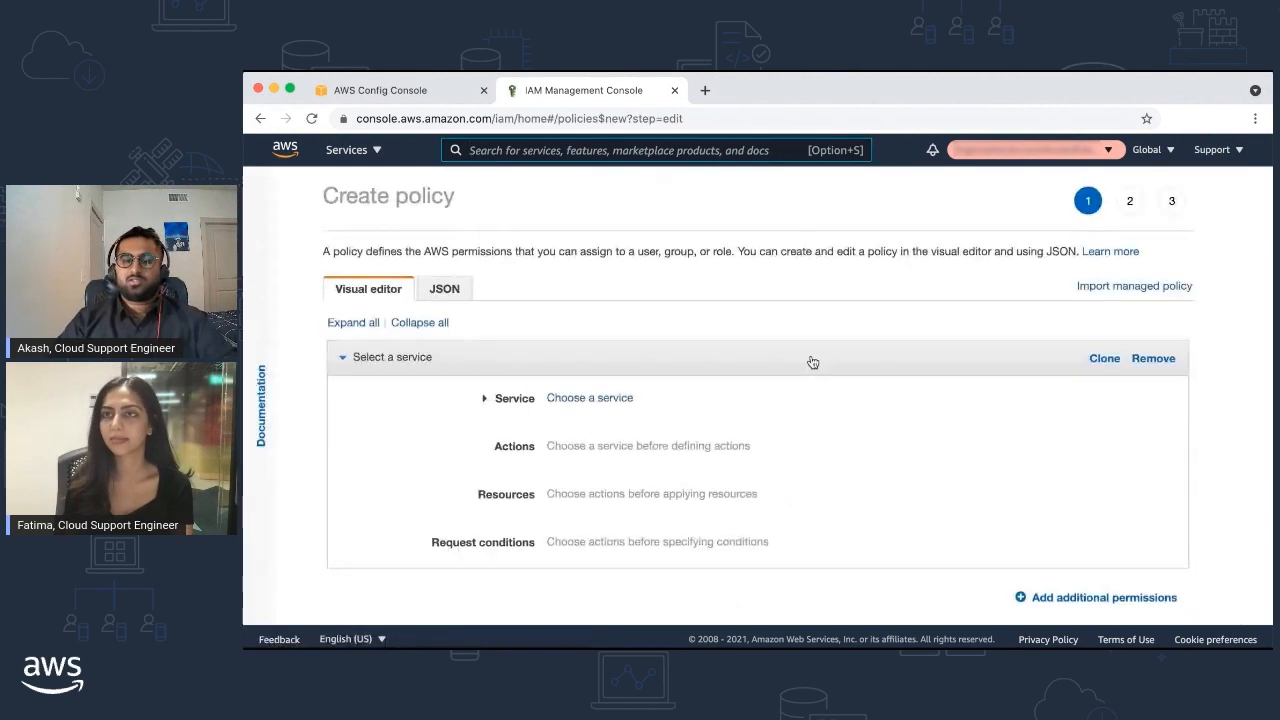
pyautogui.click(583, 399)
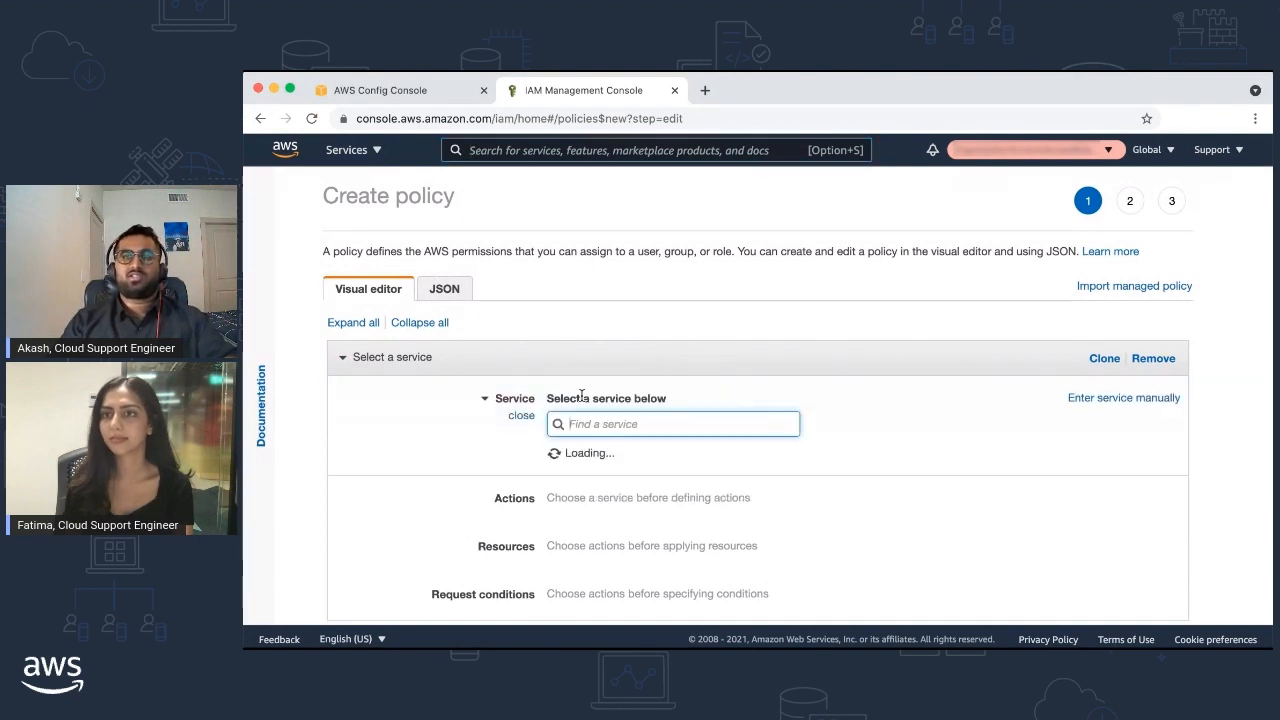
pyautogui.write('s3')
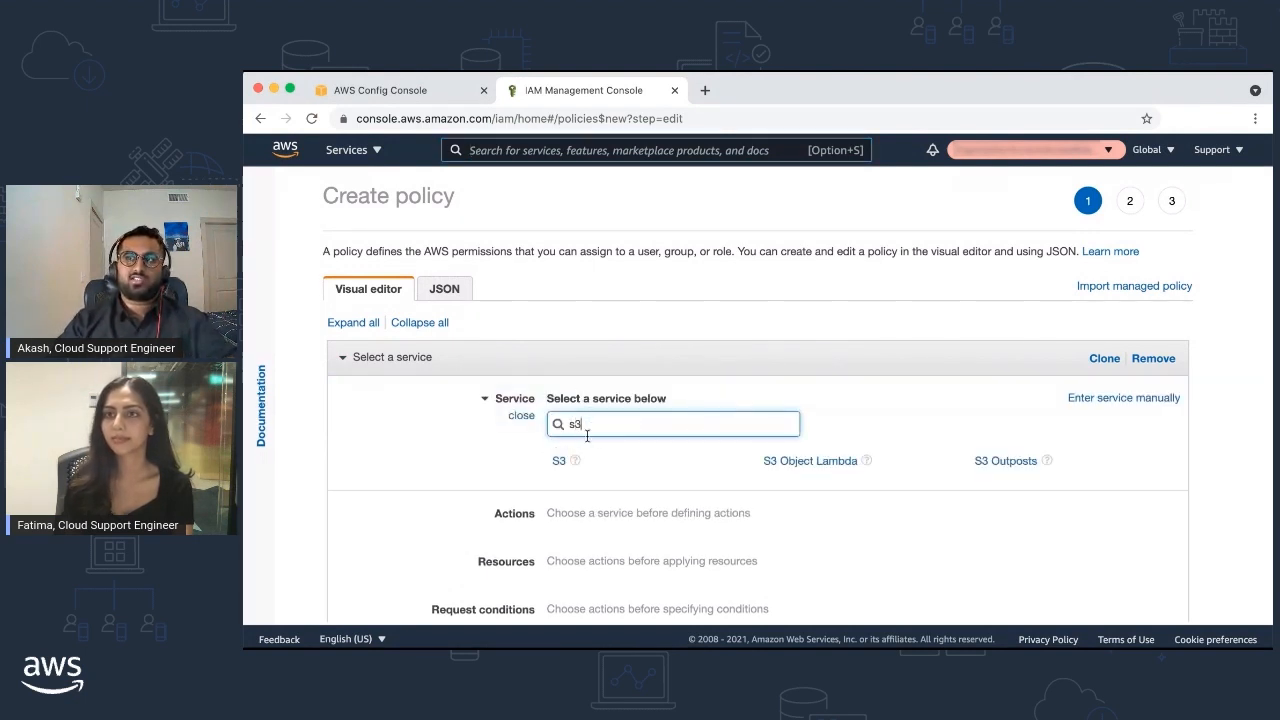
pyautogui.click(560, 461)
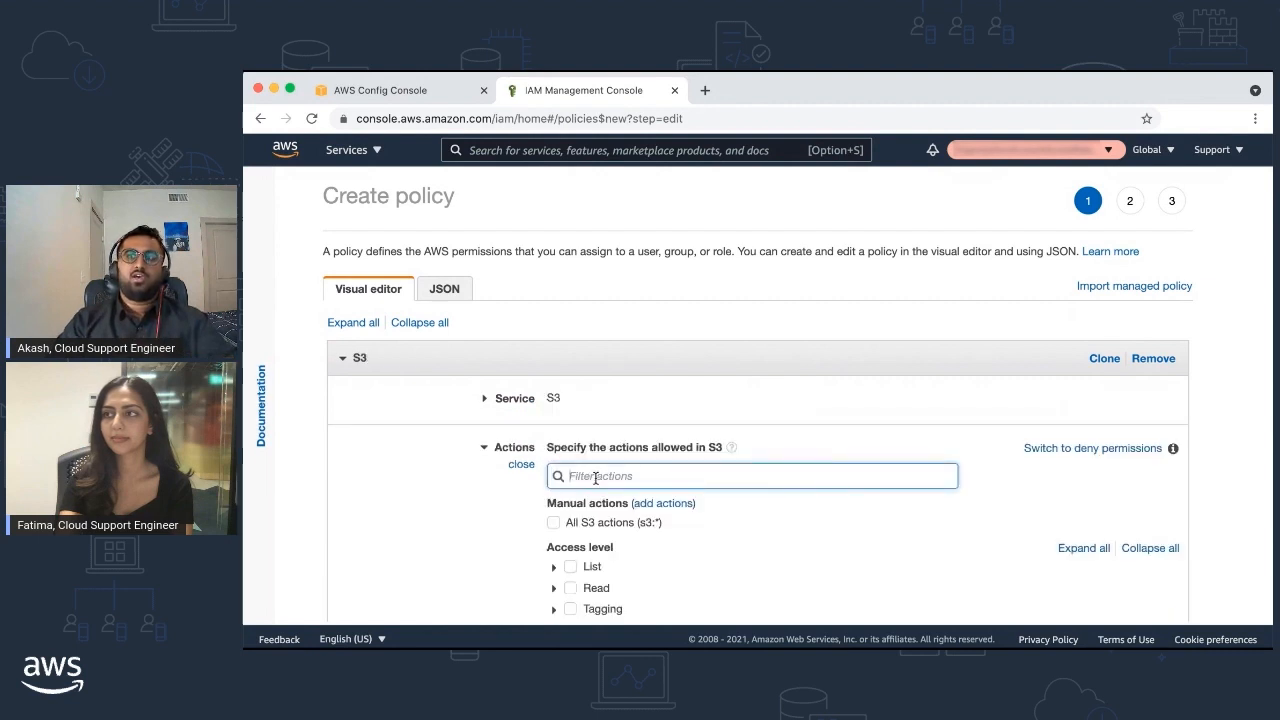
pyautogui.write('puten')
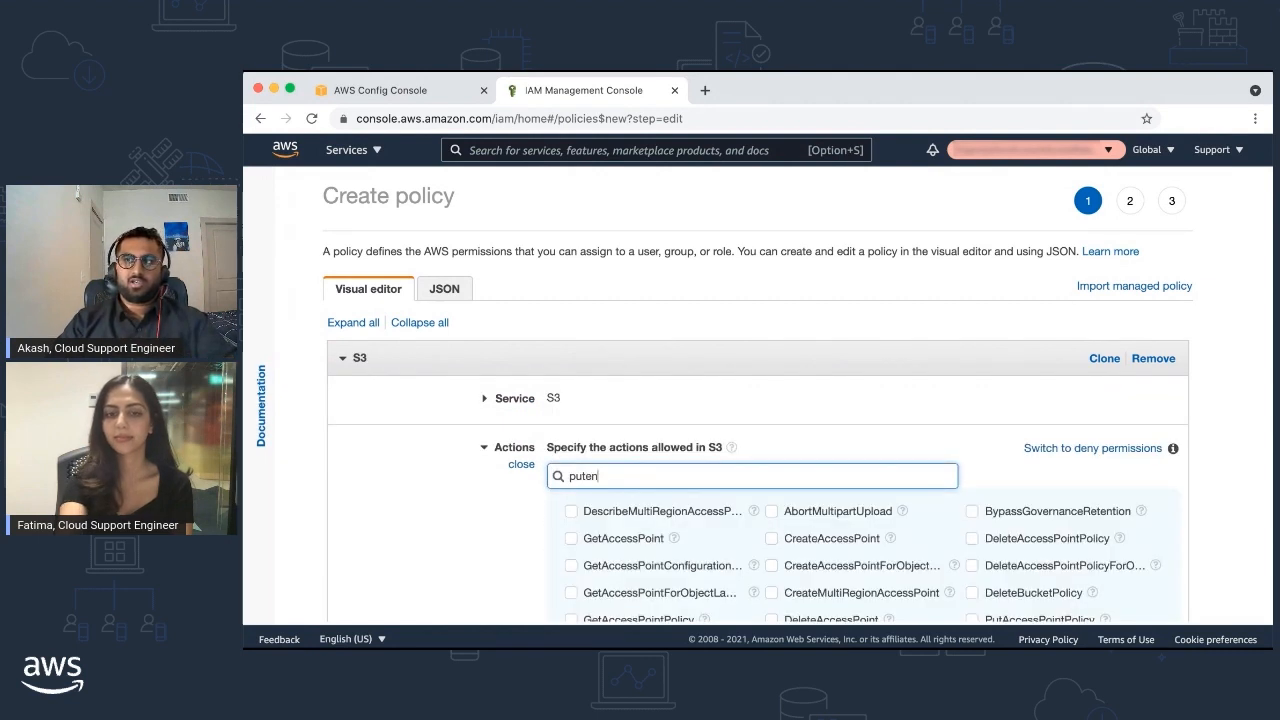
pyautogui.write('c')
pyautogui.click(586, 512)
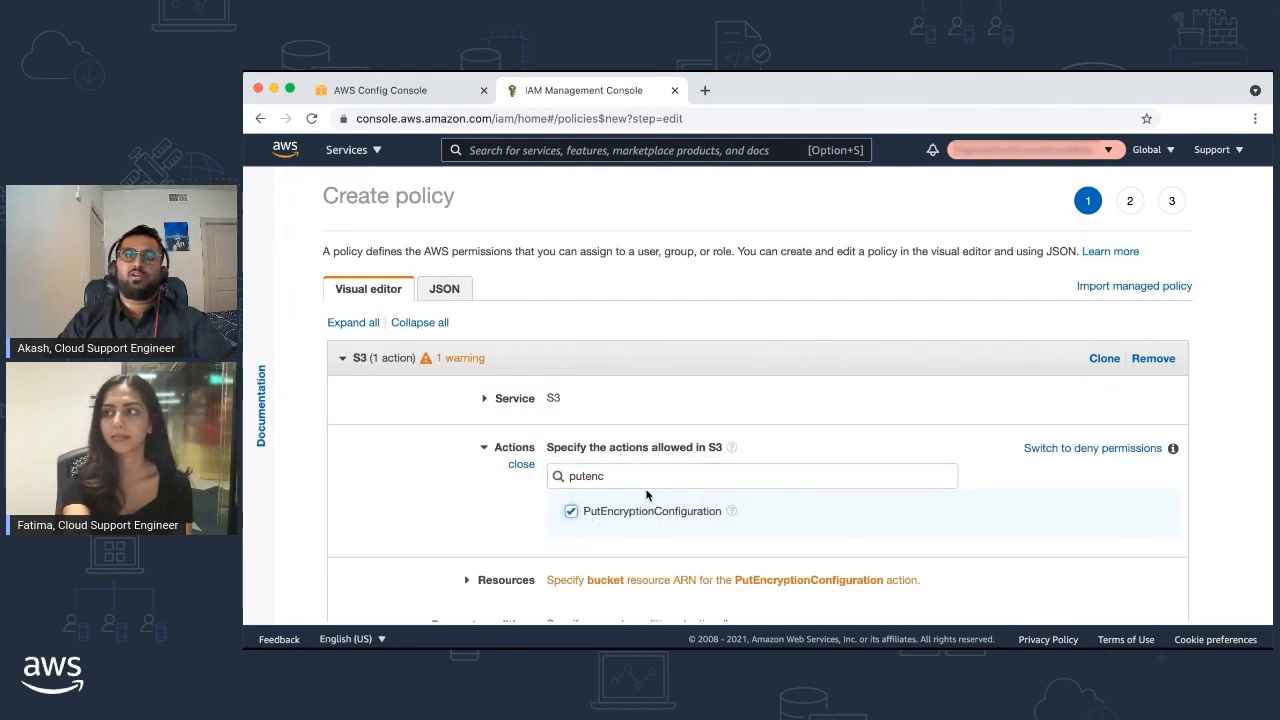
pyautogui.scroll(-2, 646, 494)
pyautogui.scroll(-1, 650, 492)
pyautogui.click(658, 452)
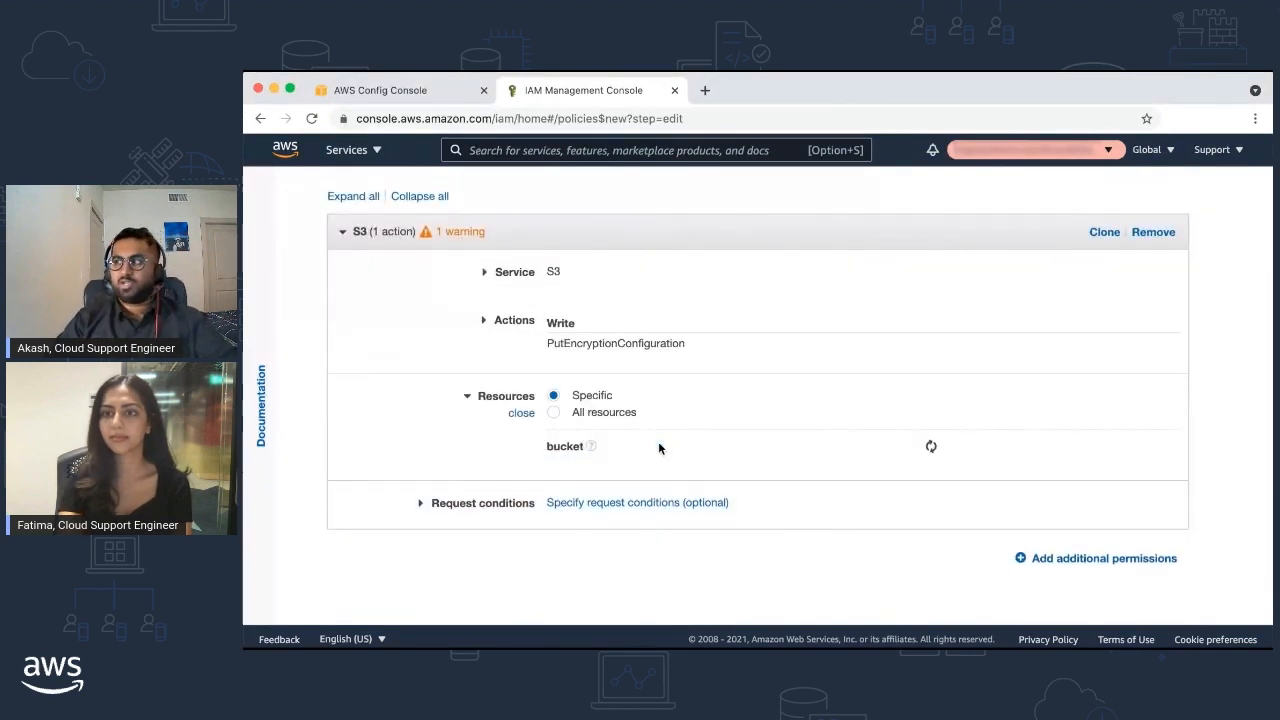
pyautogui.click(617, 417)
# Name the policy S3EncryptionPolicy and create it
pyautogui.scroll(-2, 852, 505)
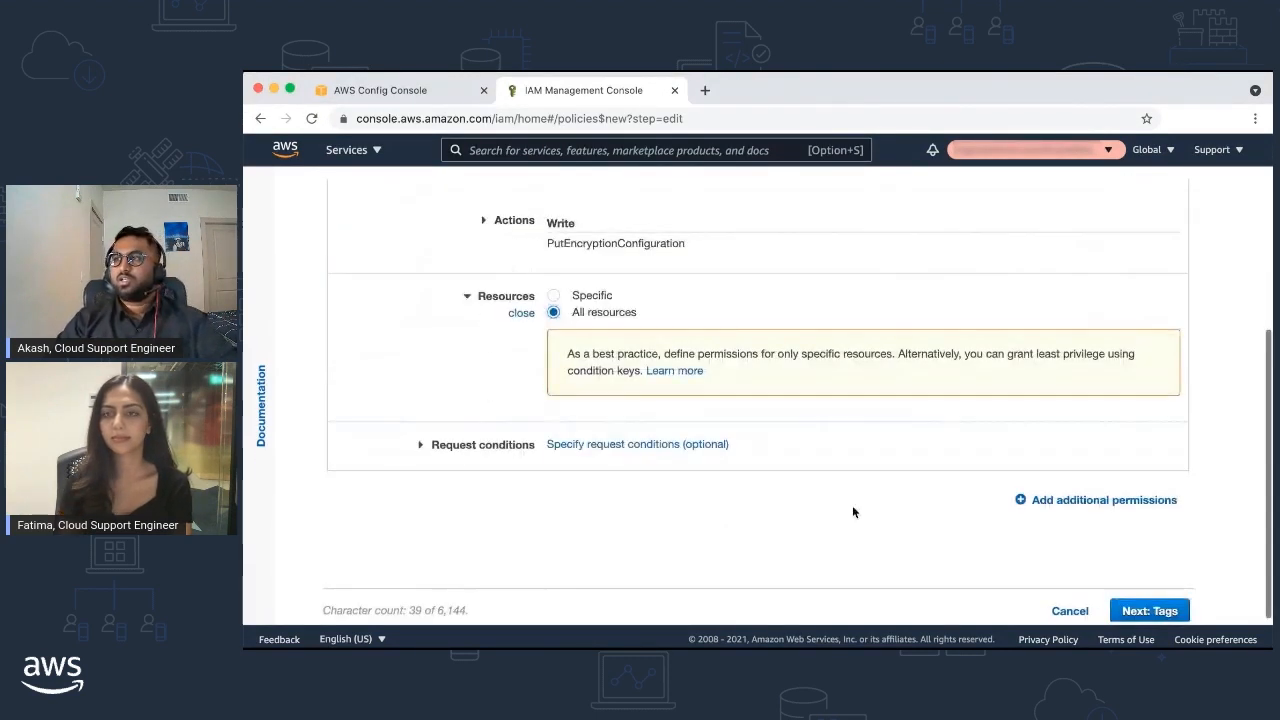
pyautogui.click(1149, 611)
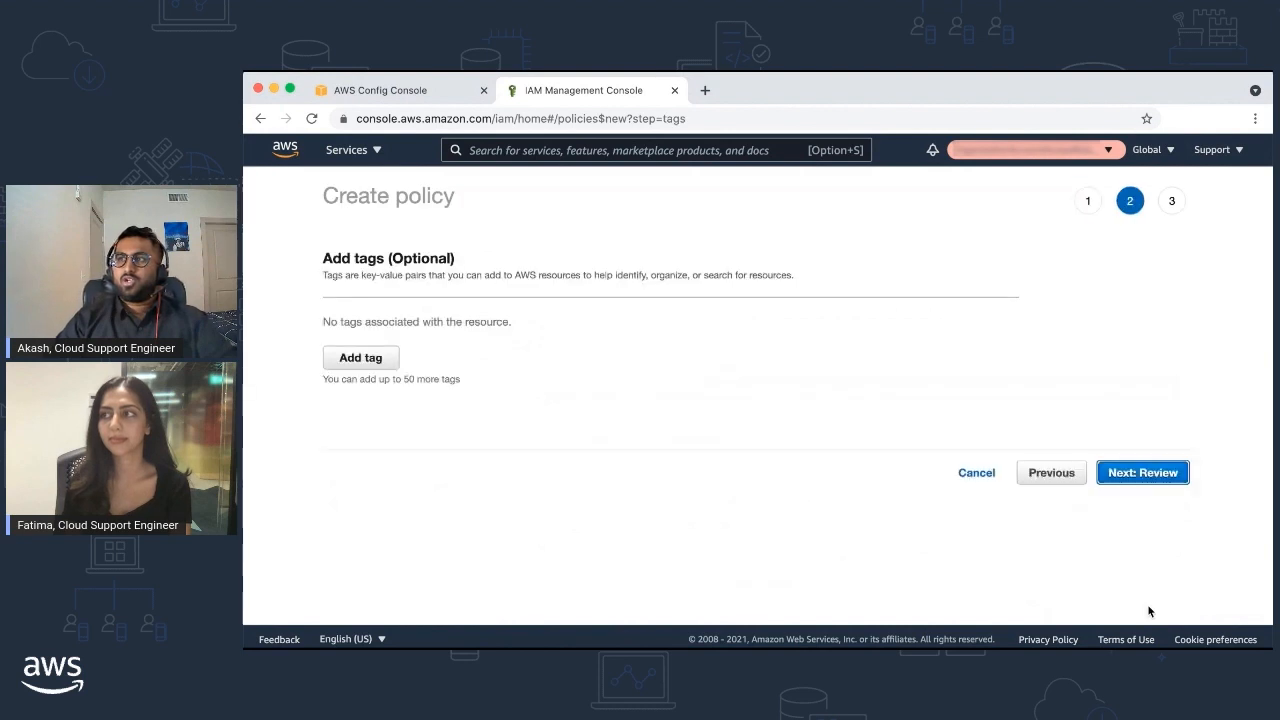
pyautogui.click(1155, 477)
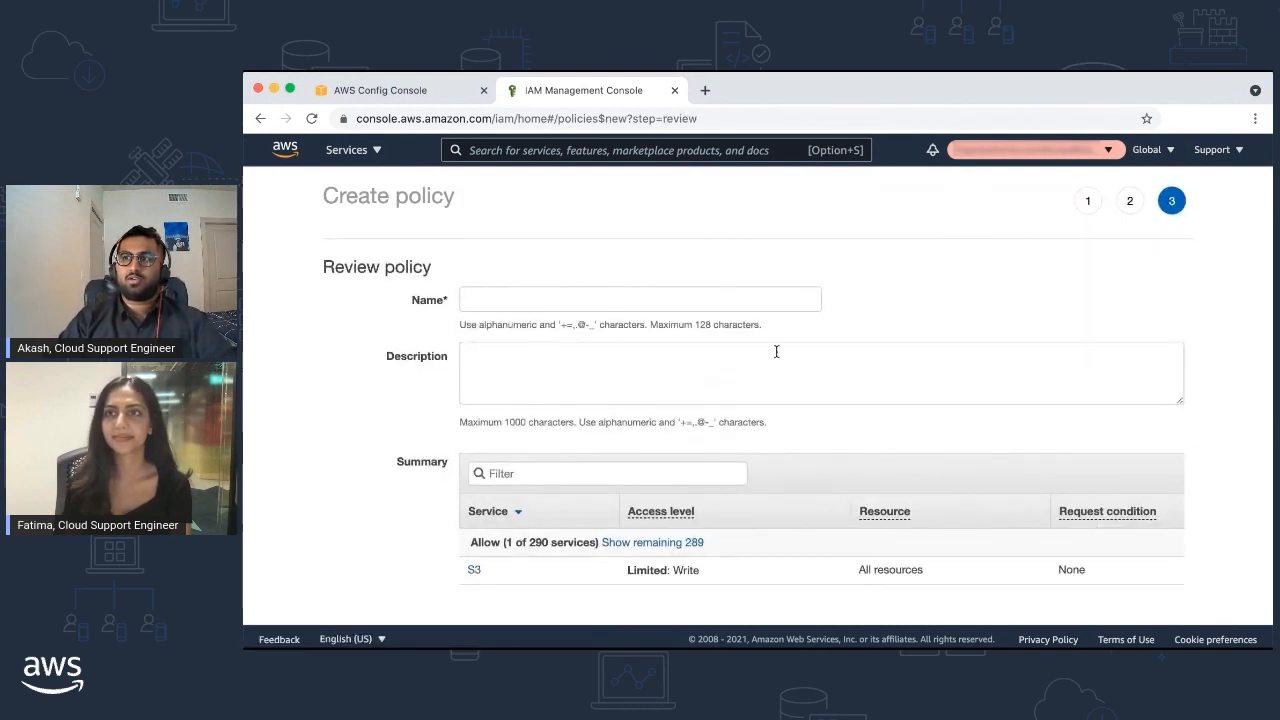
pyautogui.click(666, 298)
pyautogui.write('S3')
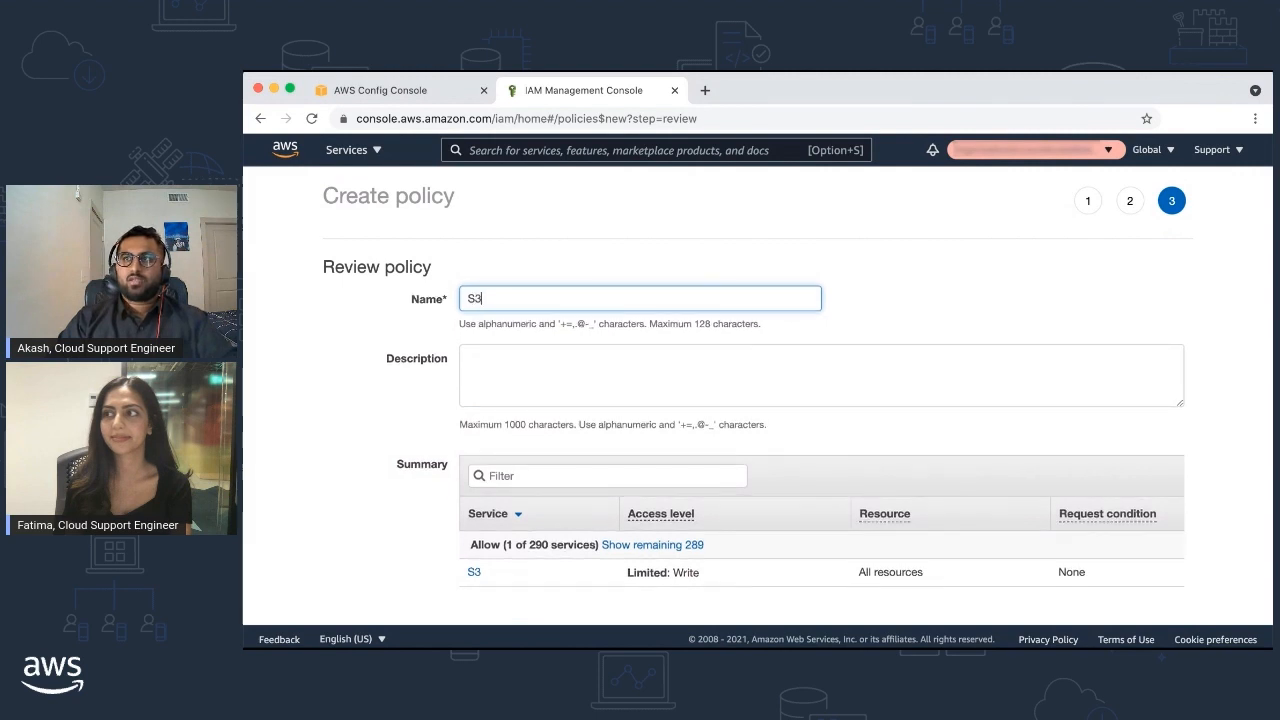
pyautogui.write('Encryption')
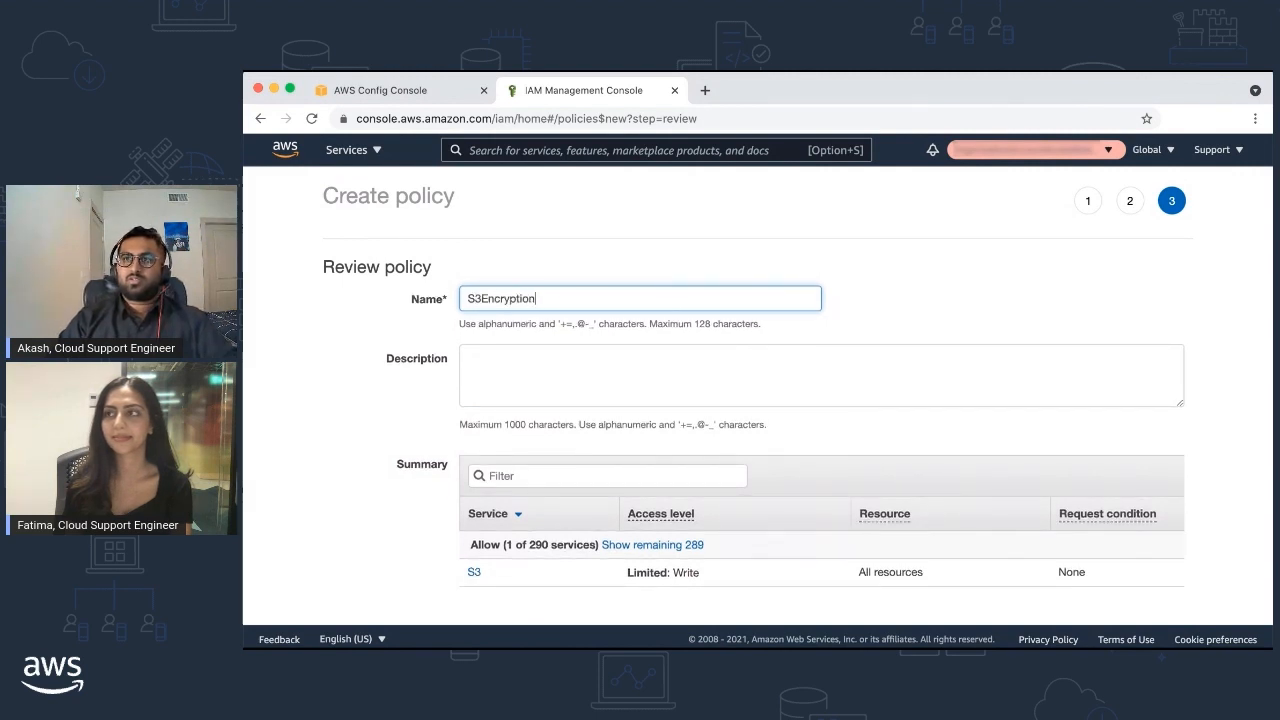
pyautogui.write('Polocy')
pyautogui.scroll(-4, 954, 322)
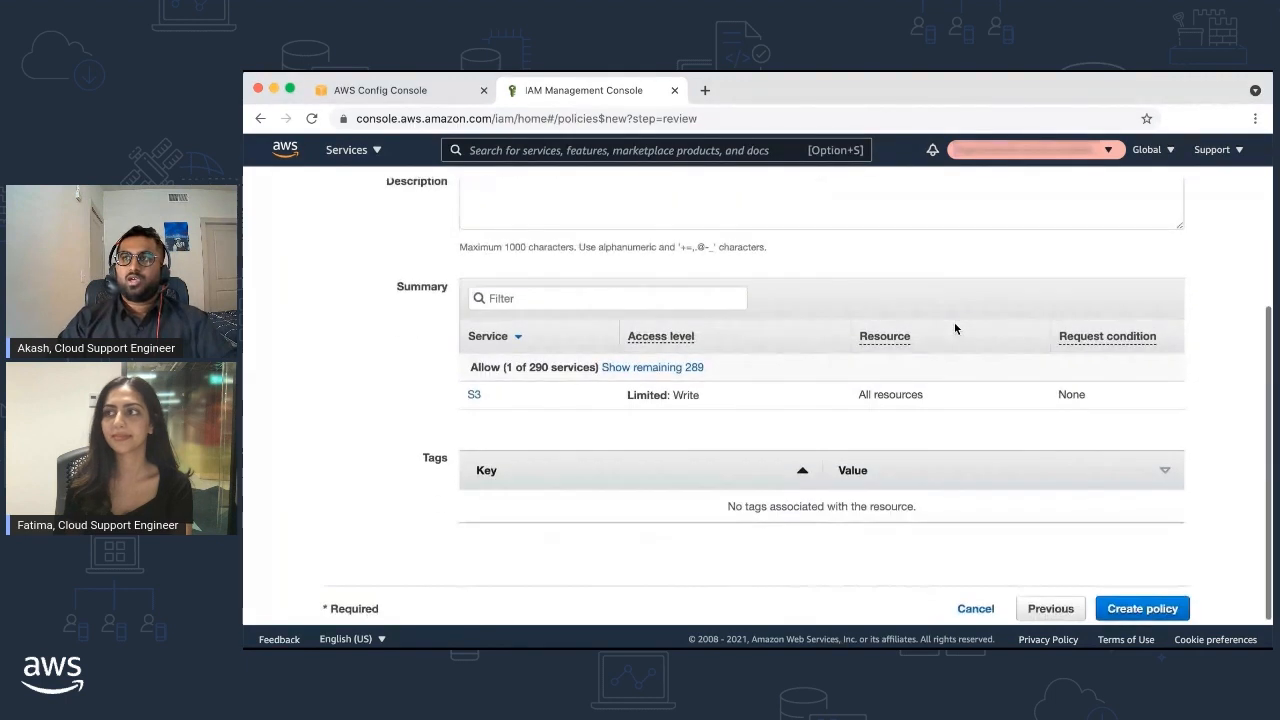
pyautogui.click(1138, 608)
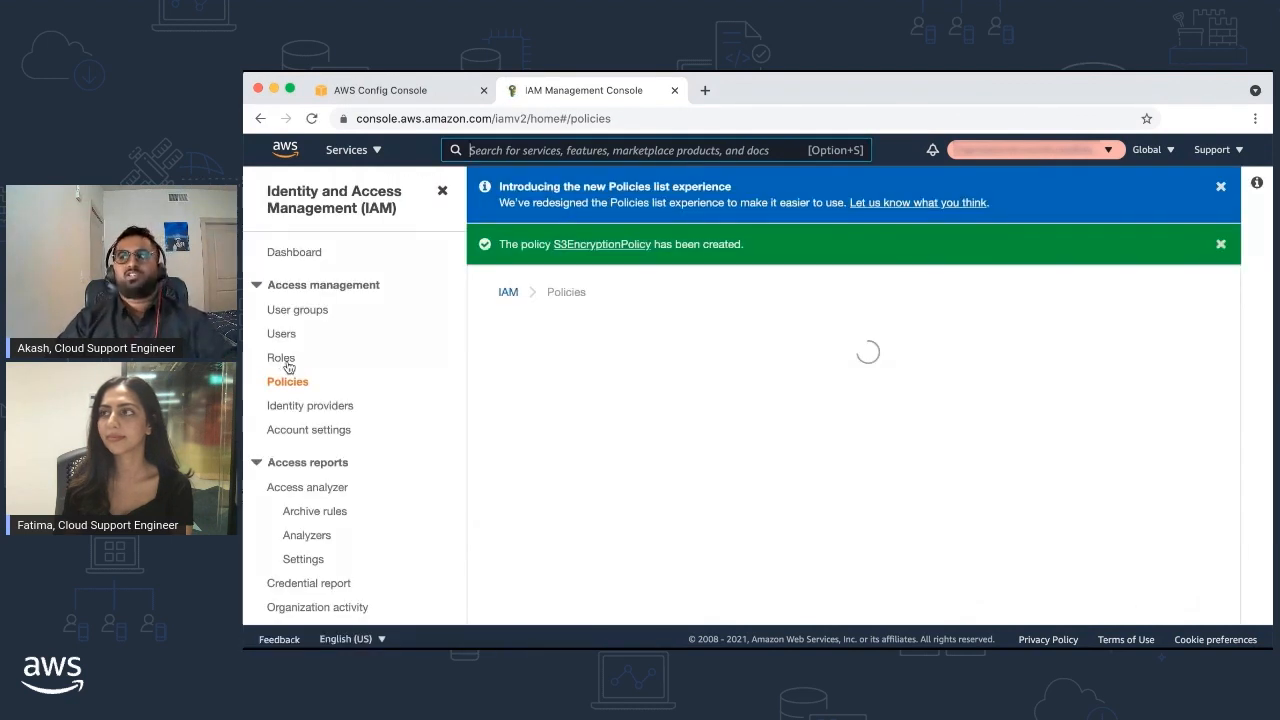
# Start a new IAM role trusted by the Systems Manager service and use case
pyautogui.click(283, 359)
pyautogui.click(1137, 412)
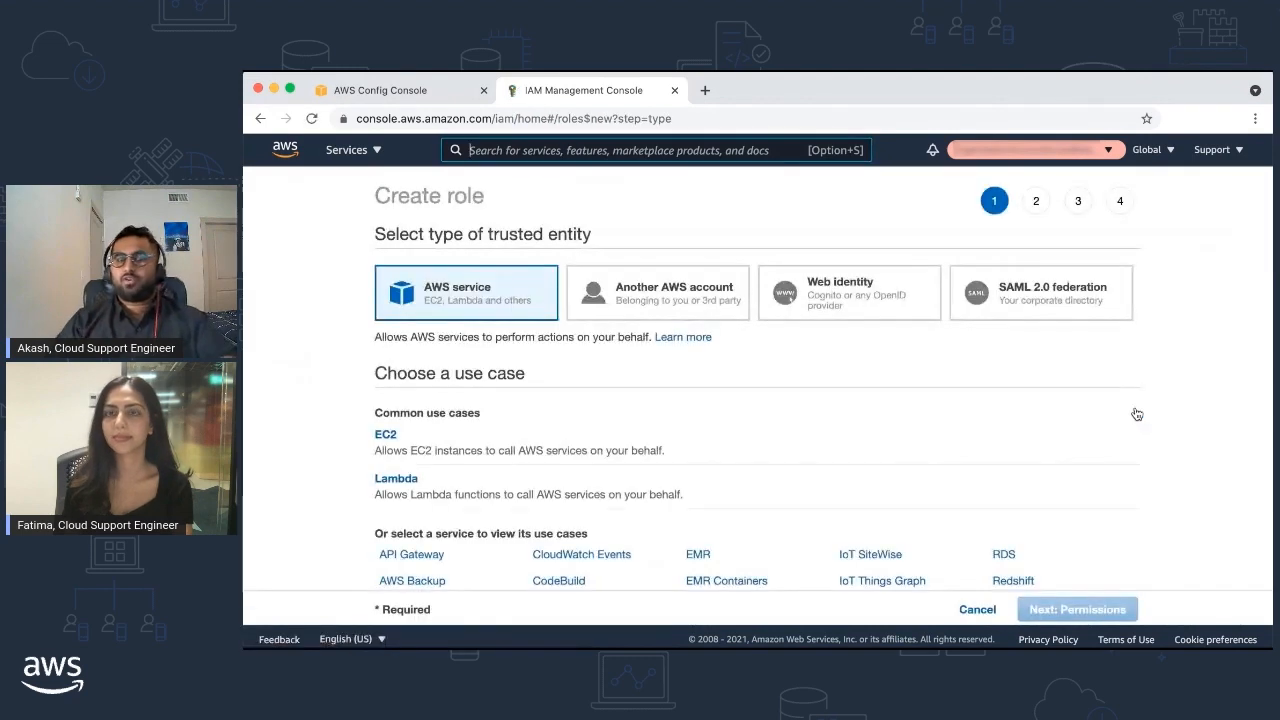
pyautogui.scroll(-7, 1018, 385)
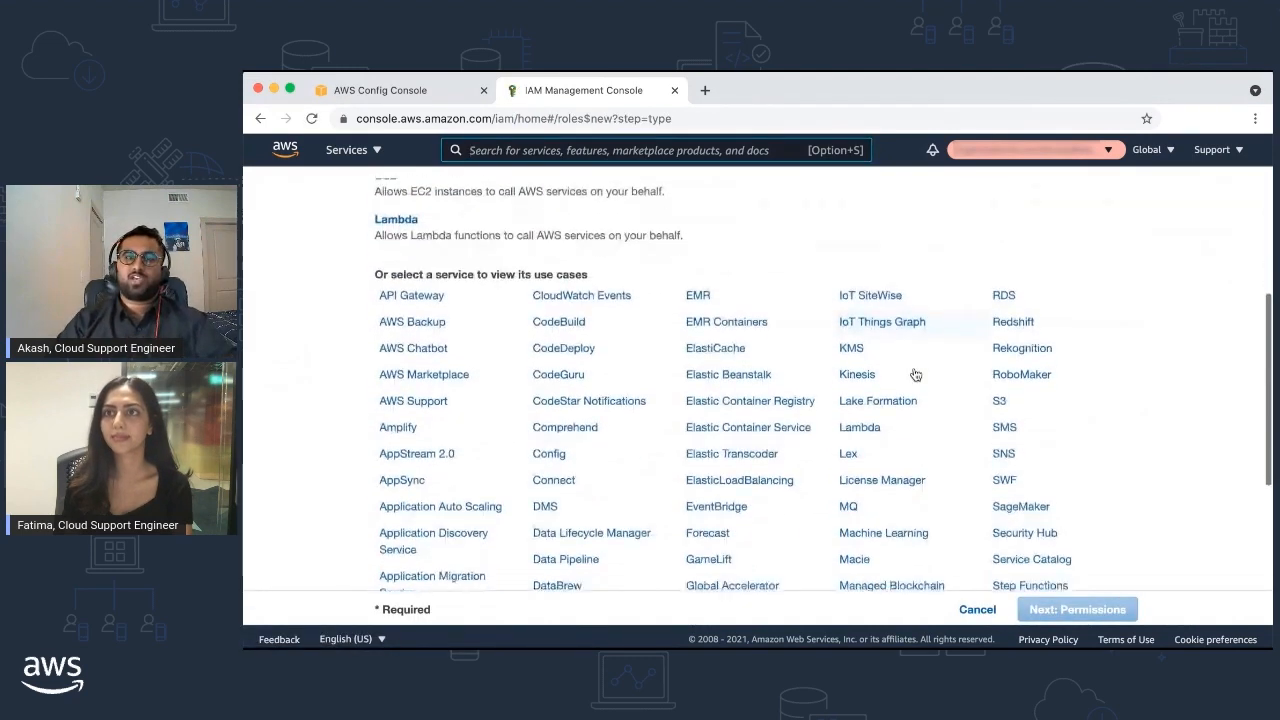
pyautogui.scroll(-3, 915, 375)
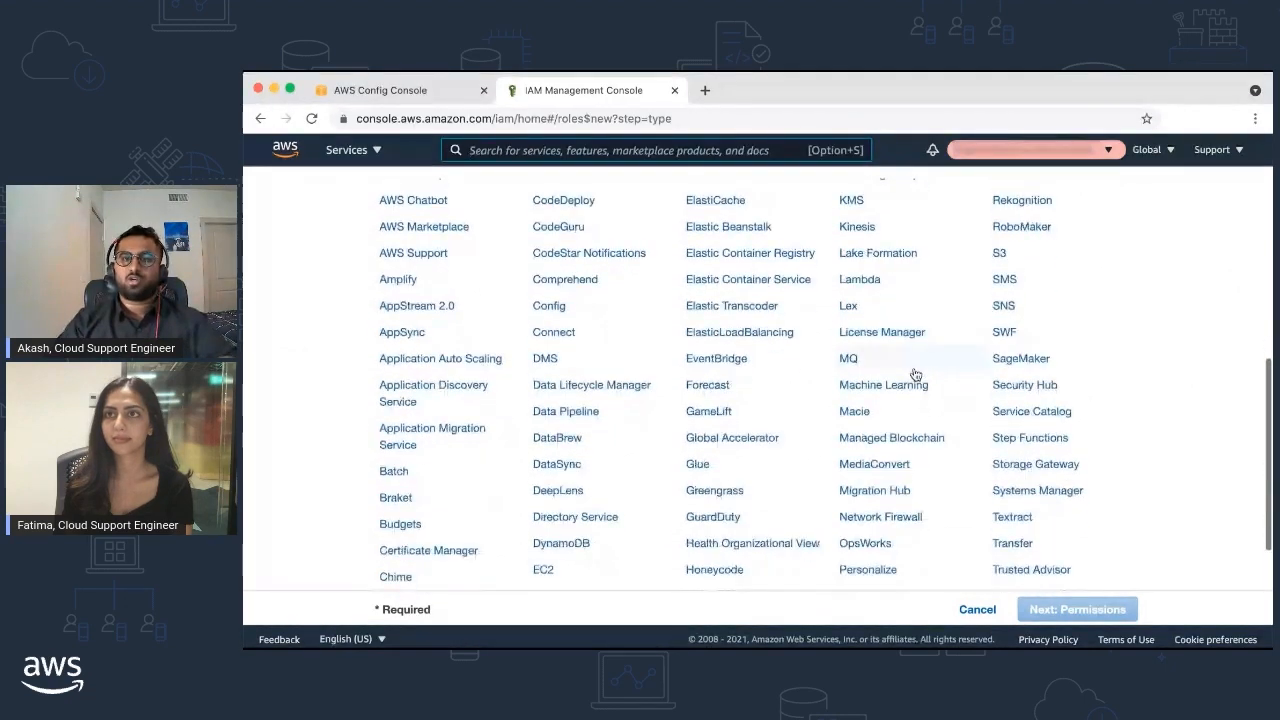
pyautogui.click(1023, 450)
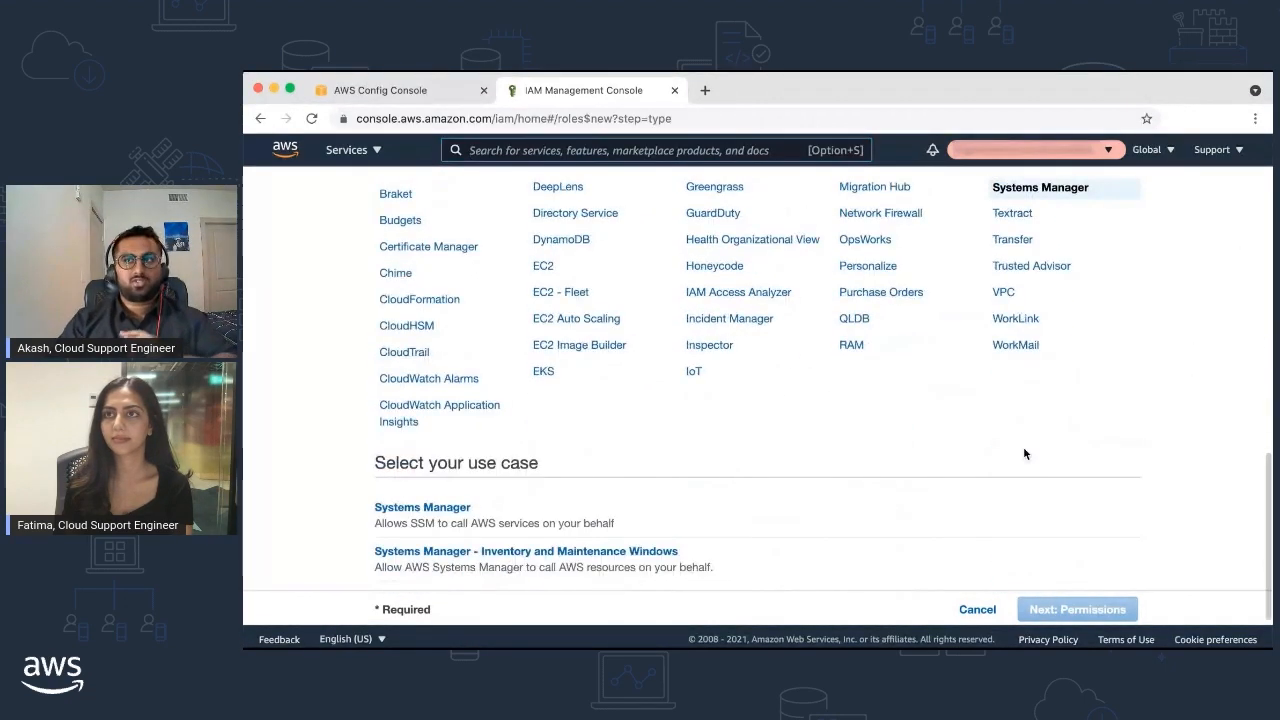
pyautogui.click(861, 519)
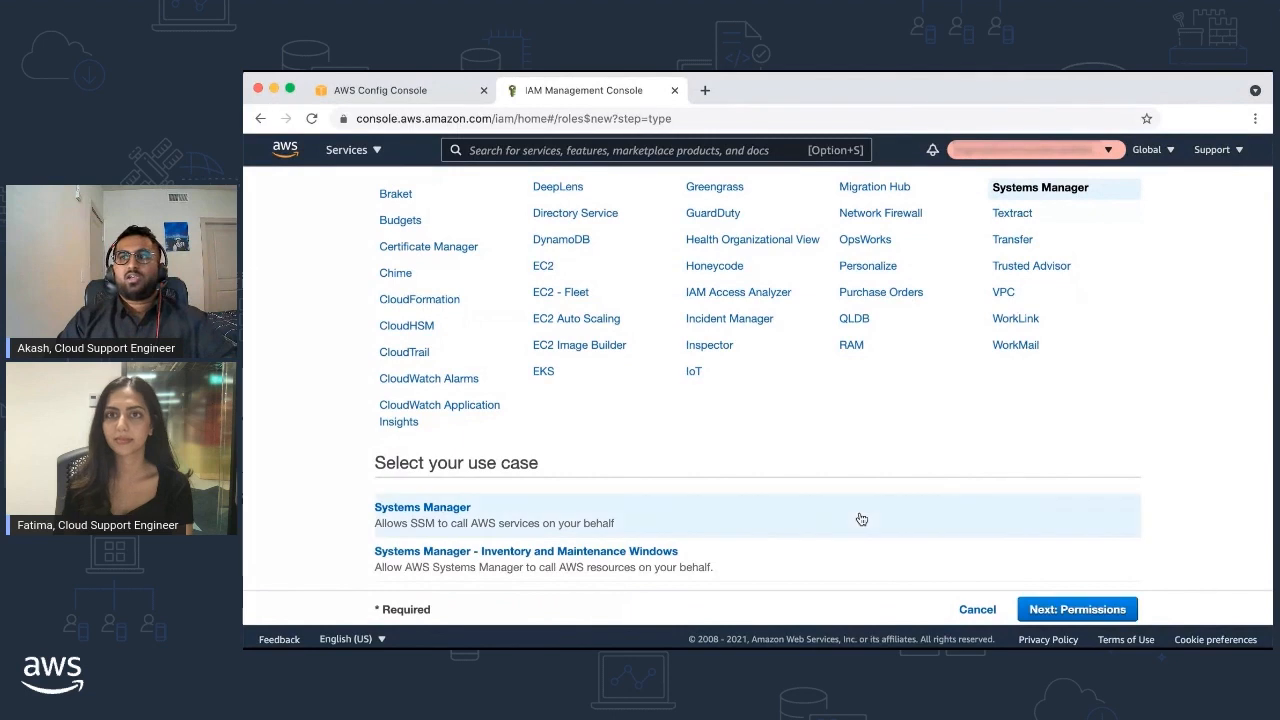
pyautogui.click(1055, 607)
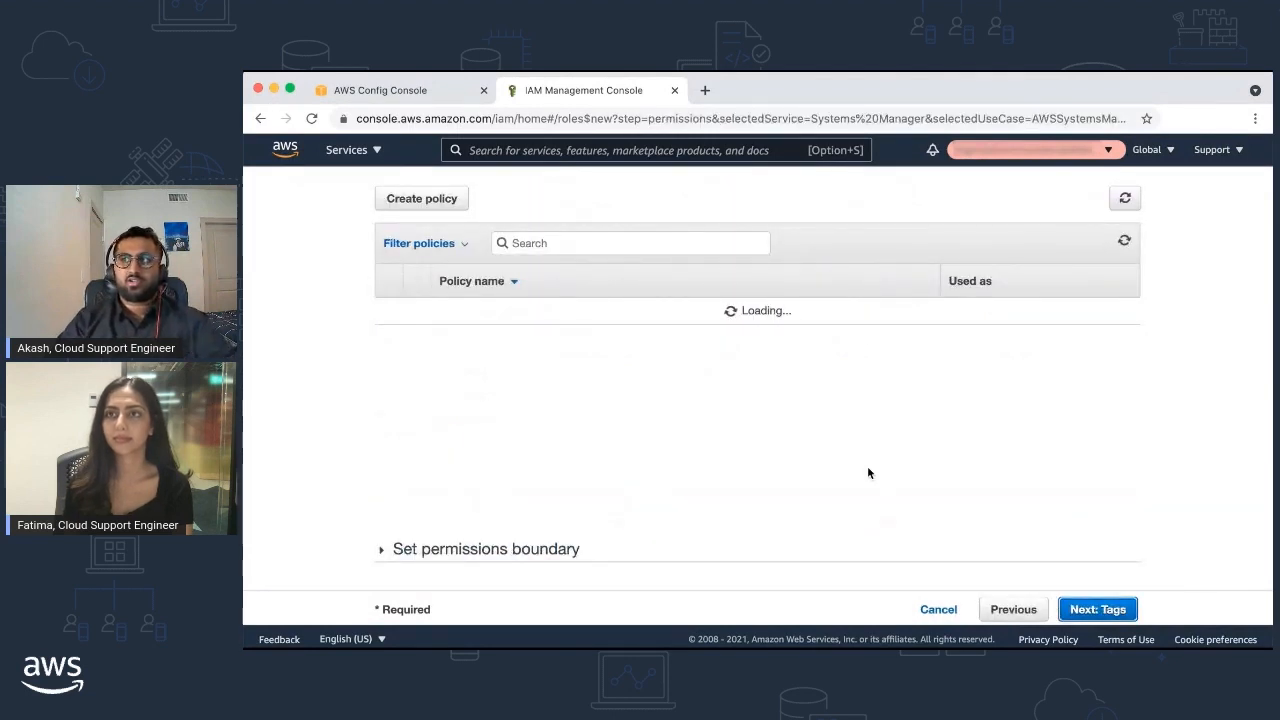
# Attach S3EncryptionPolicy, name the role S3RemediationRole and create it
pyautogui.click(635, 240)
pyautogui.write('s3e')
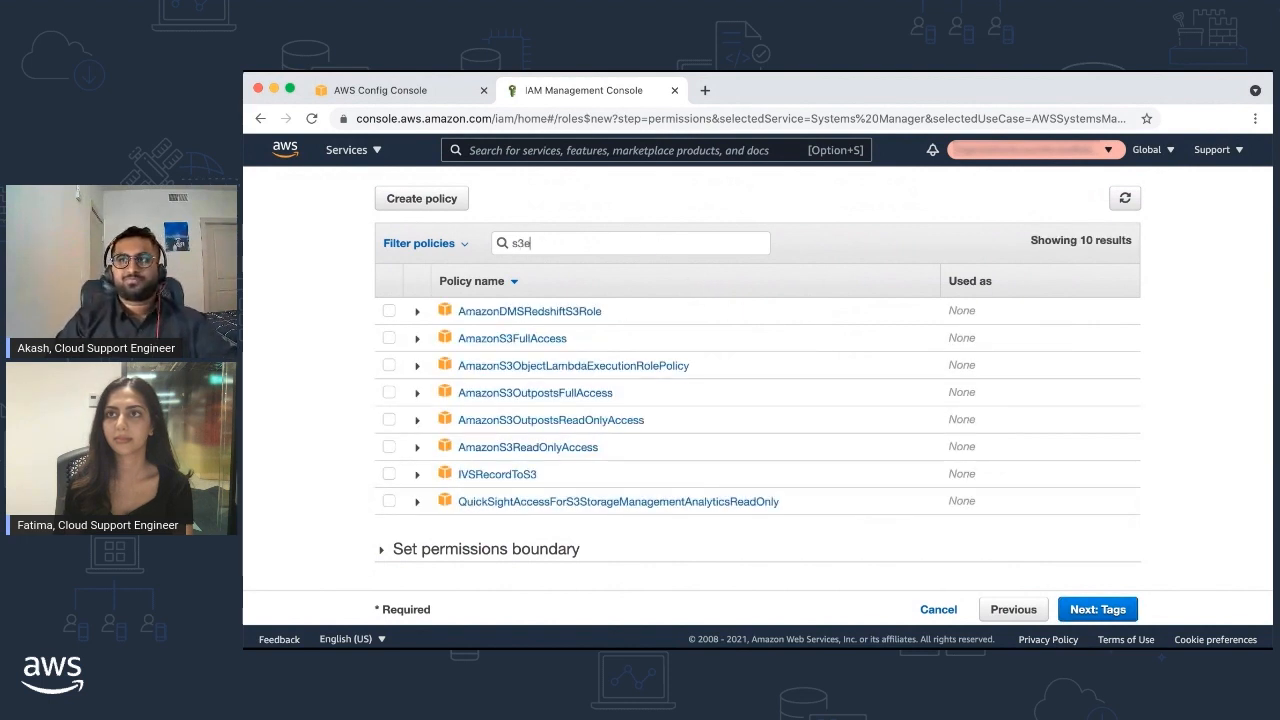
pyautogui.write('n')
pyautogui.click(389, 311)
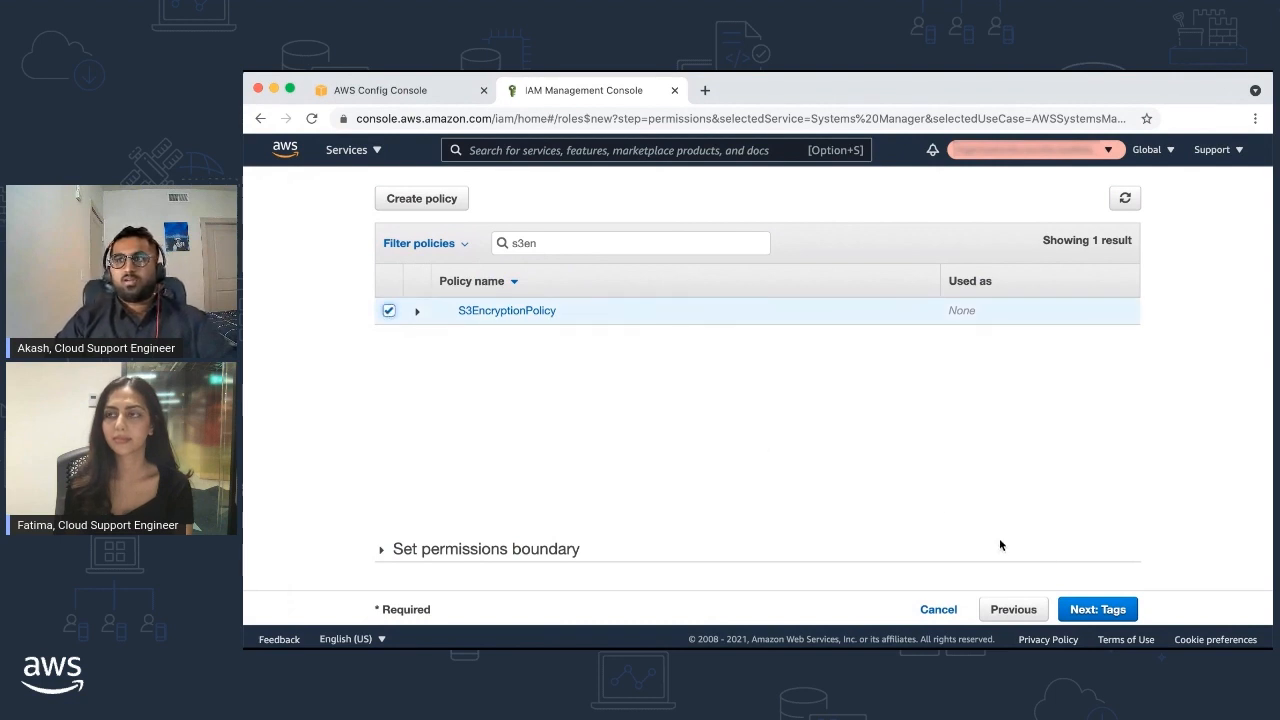
pyautogui.click(1097, 609)
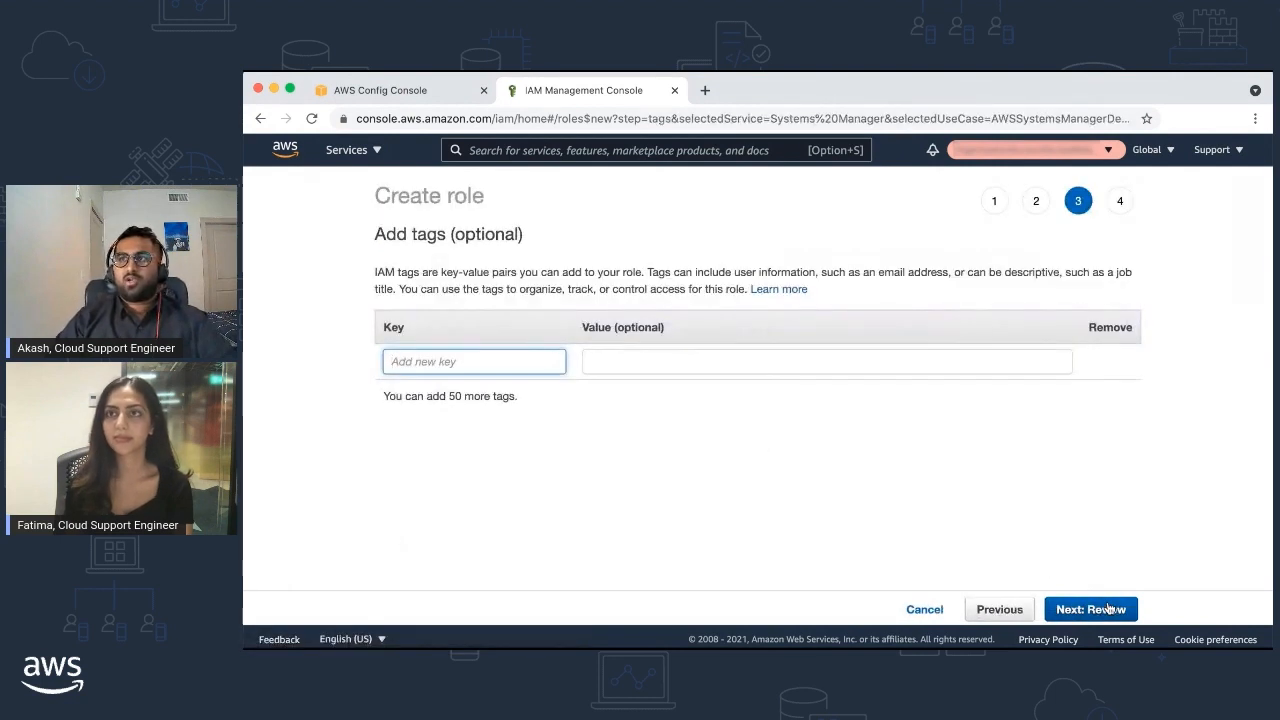
pyautogui.click(1107, 609)
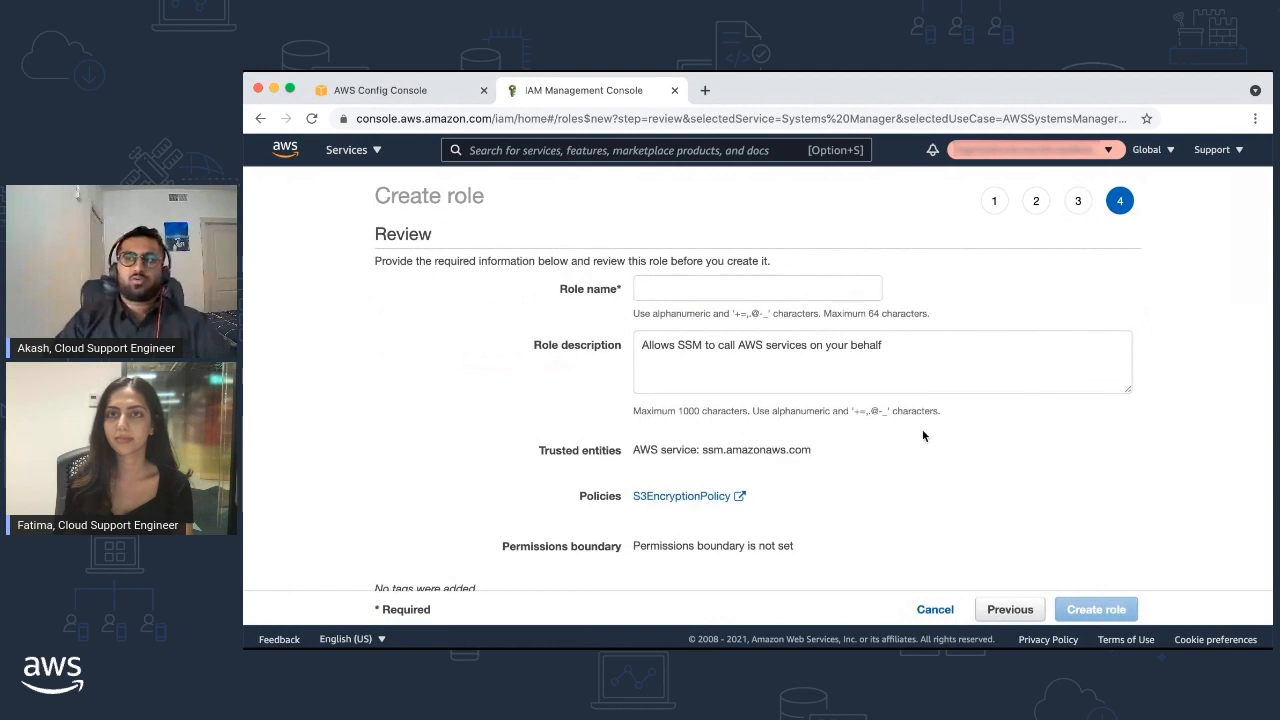
pyautogui.click(727, 292)
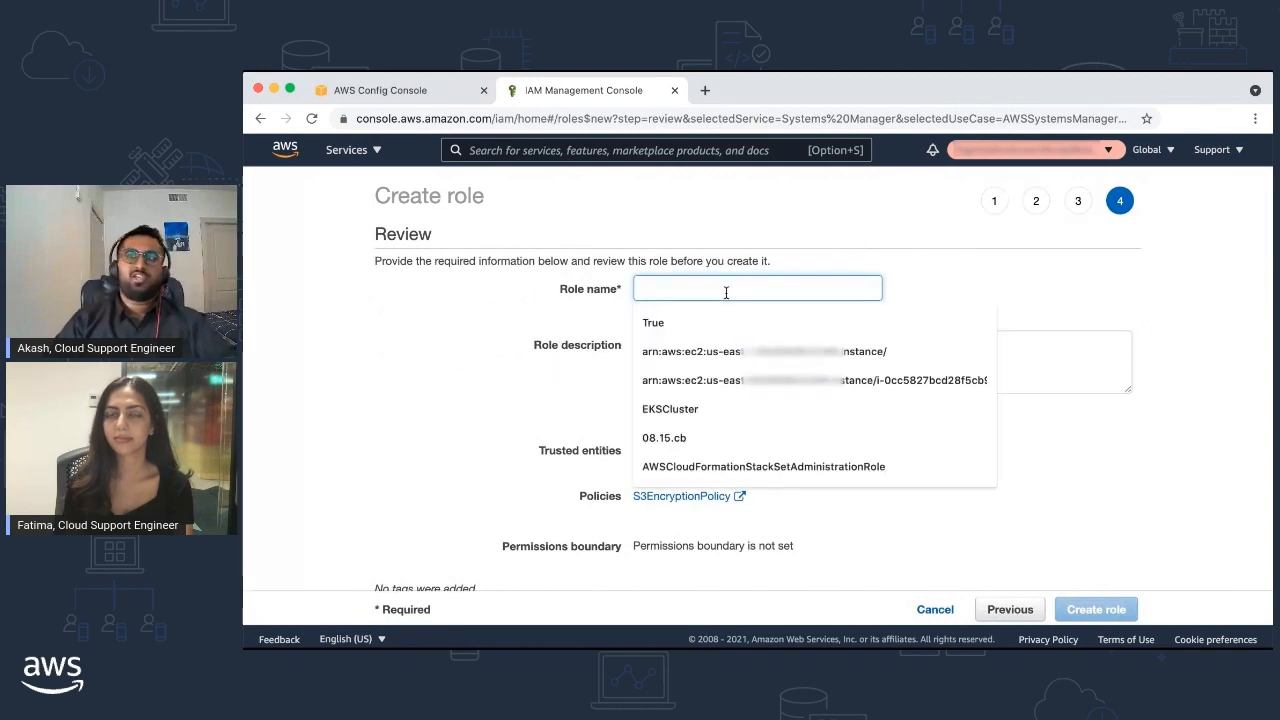
pyautogui.write('S3RemediationRole')
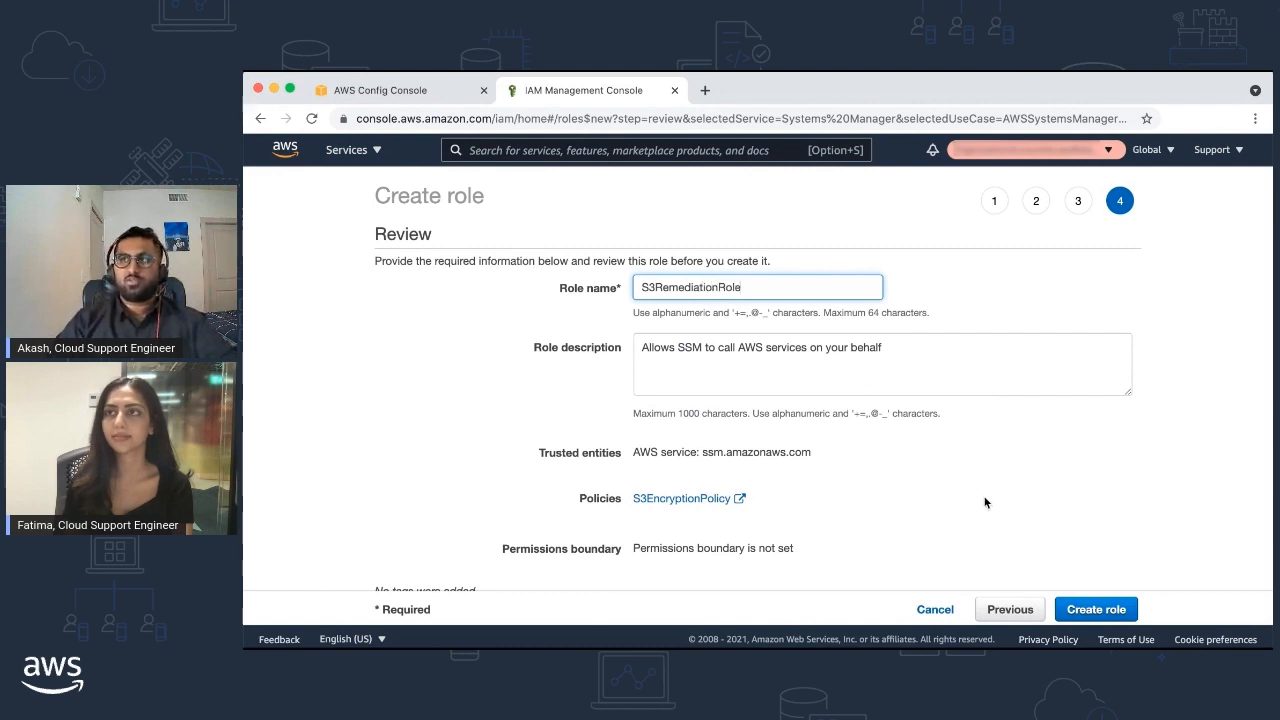
pyautogui.click(1112, 610)
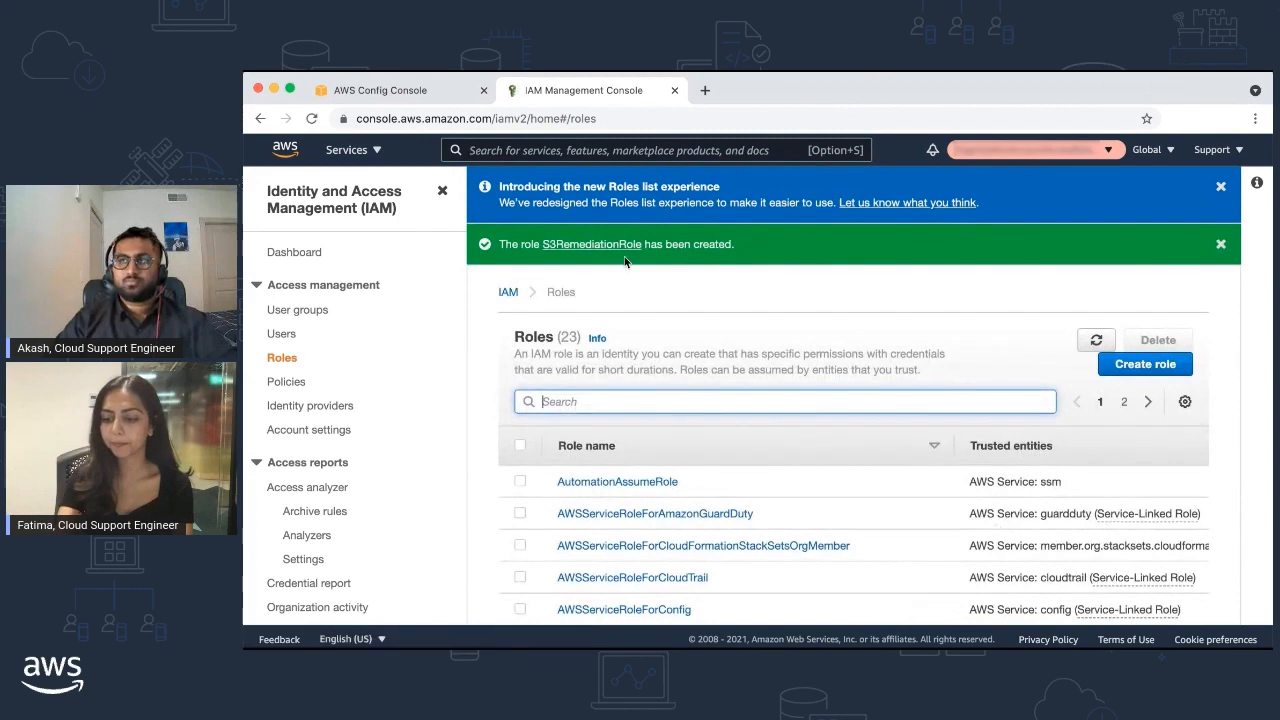
# Copy the S3RemediationRole ARN from its details and switch back to the AWS Config tab
pyautogui.click(609, 248)
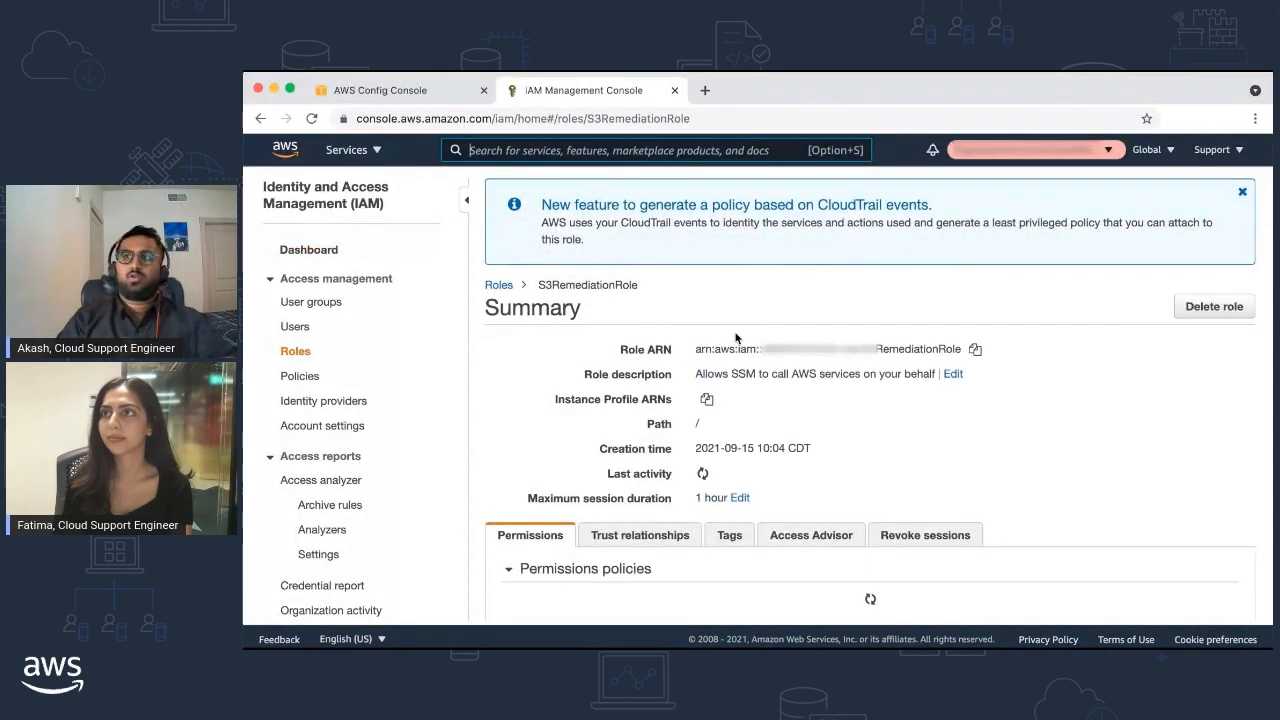
pyautogui.click(975, 351)
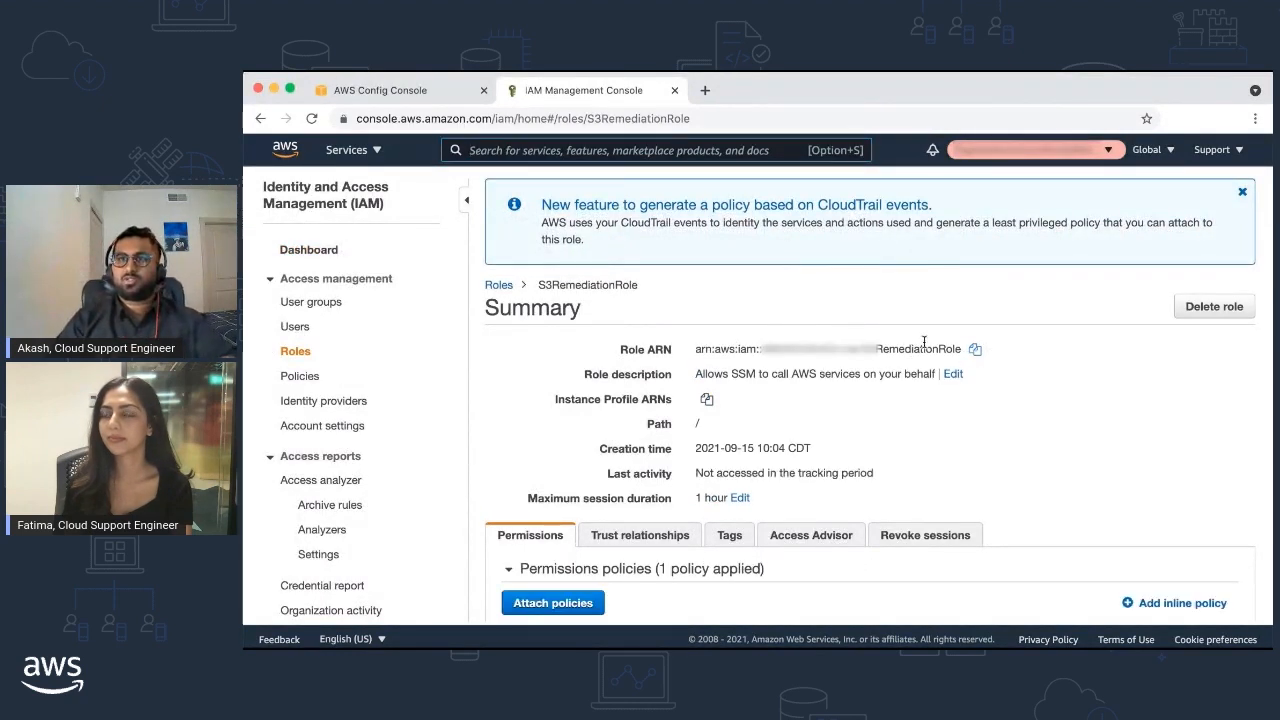
pyautogui.click(399, 93)
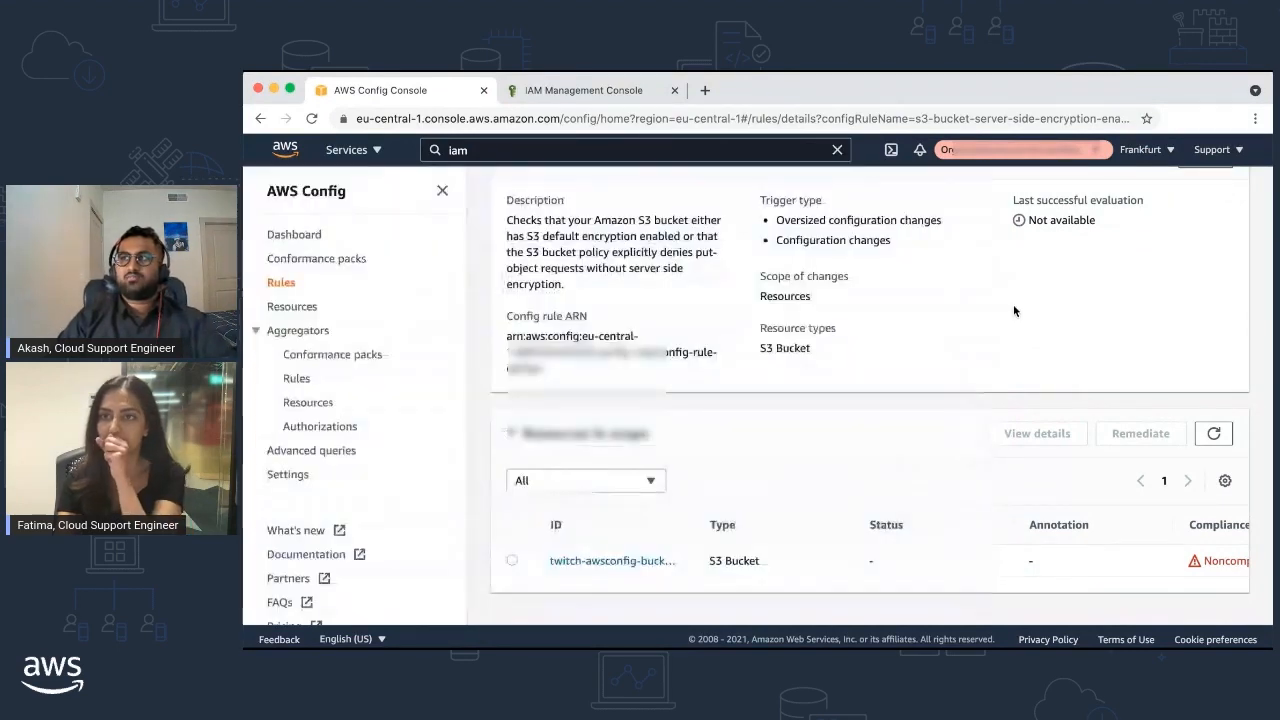
# Open the rule's remediation settings, choose Automatic and pick AWS-EnableS3BucketEncryption
pyautogui.click(1011, 304)
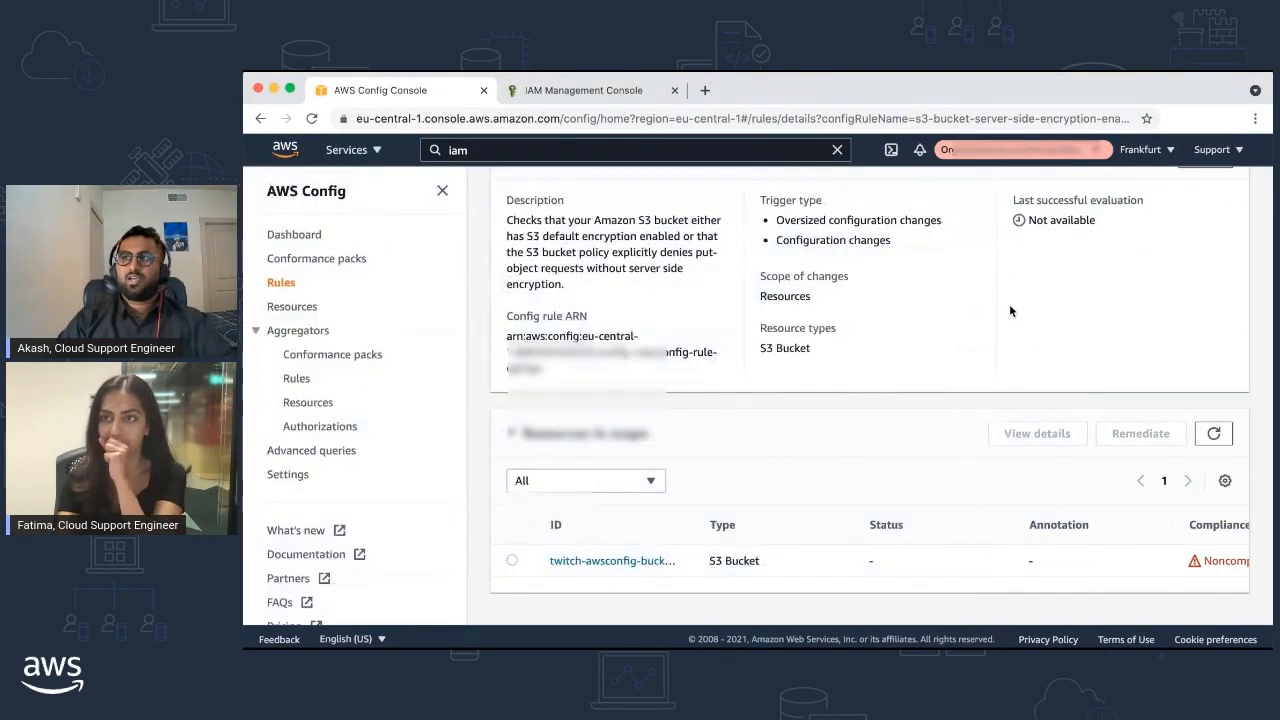
pyautogui.scroll(3, 975, 309)
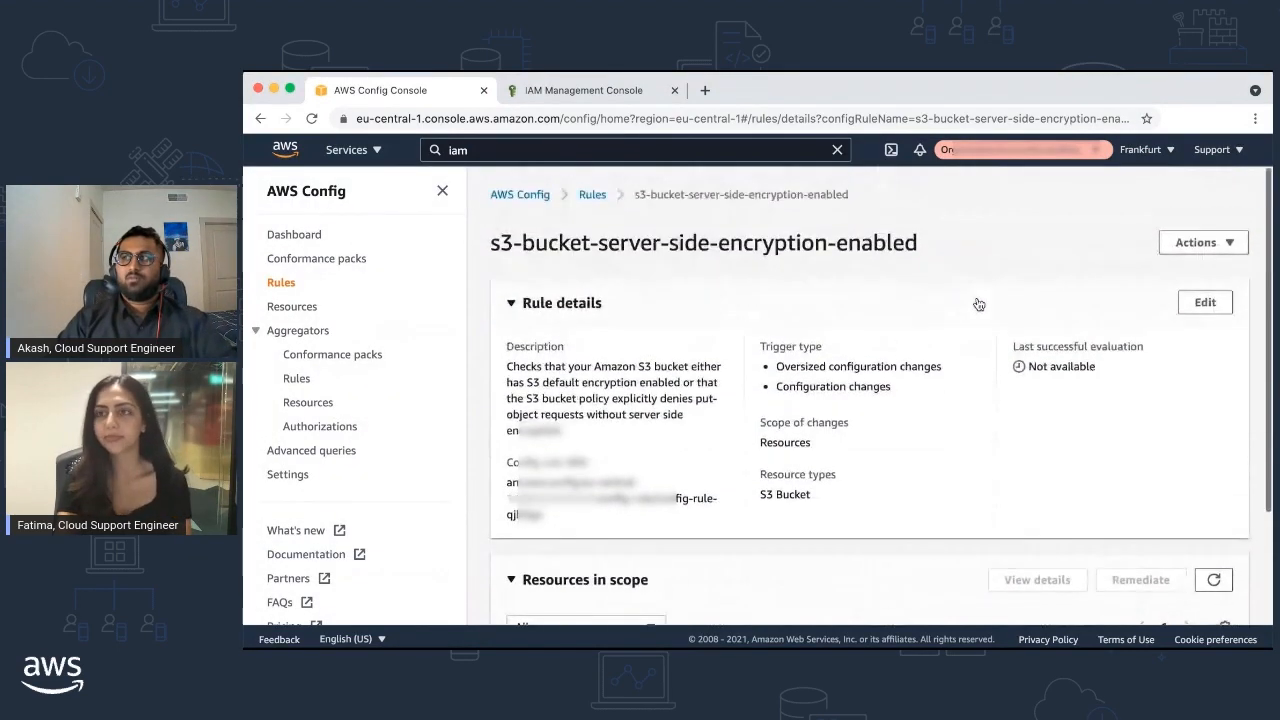
pyautogui.click(1203, 244)
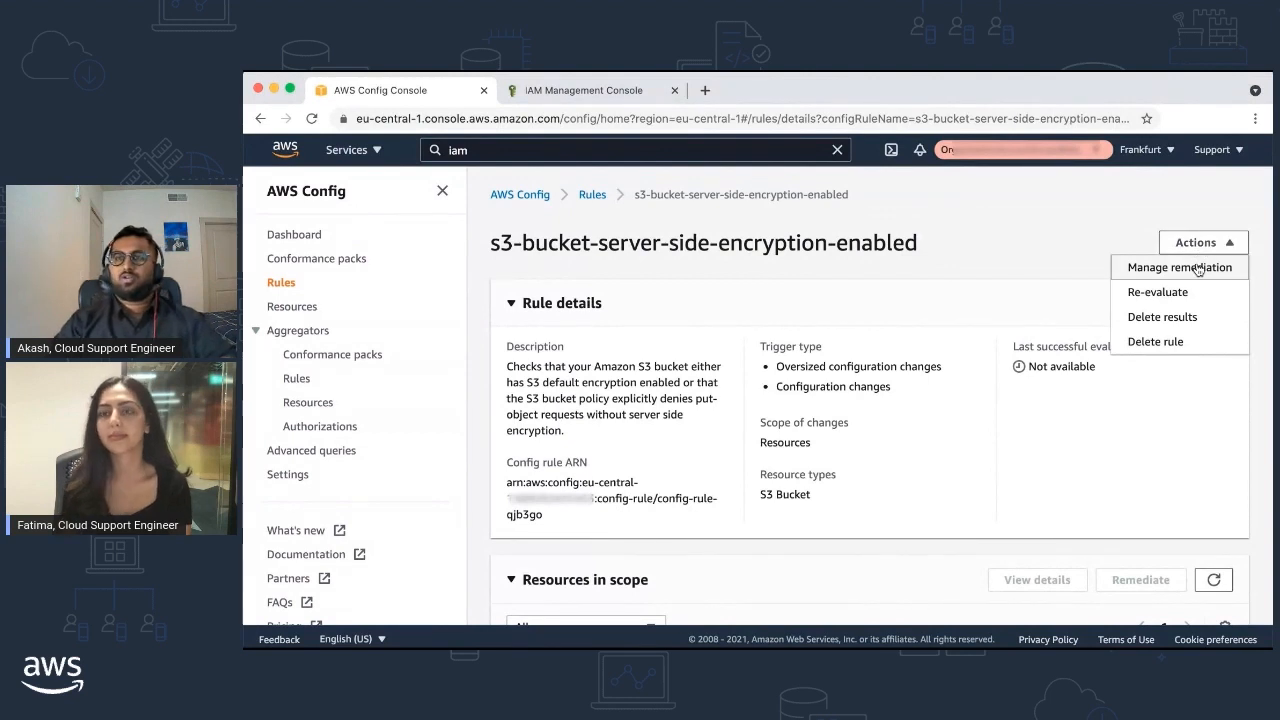
pyautogui.click(1184, 267)
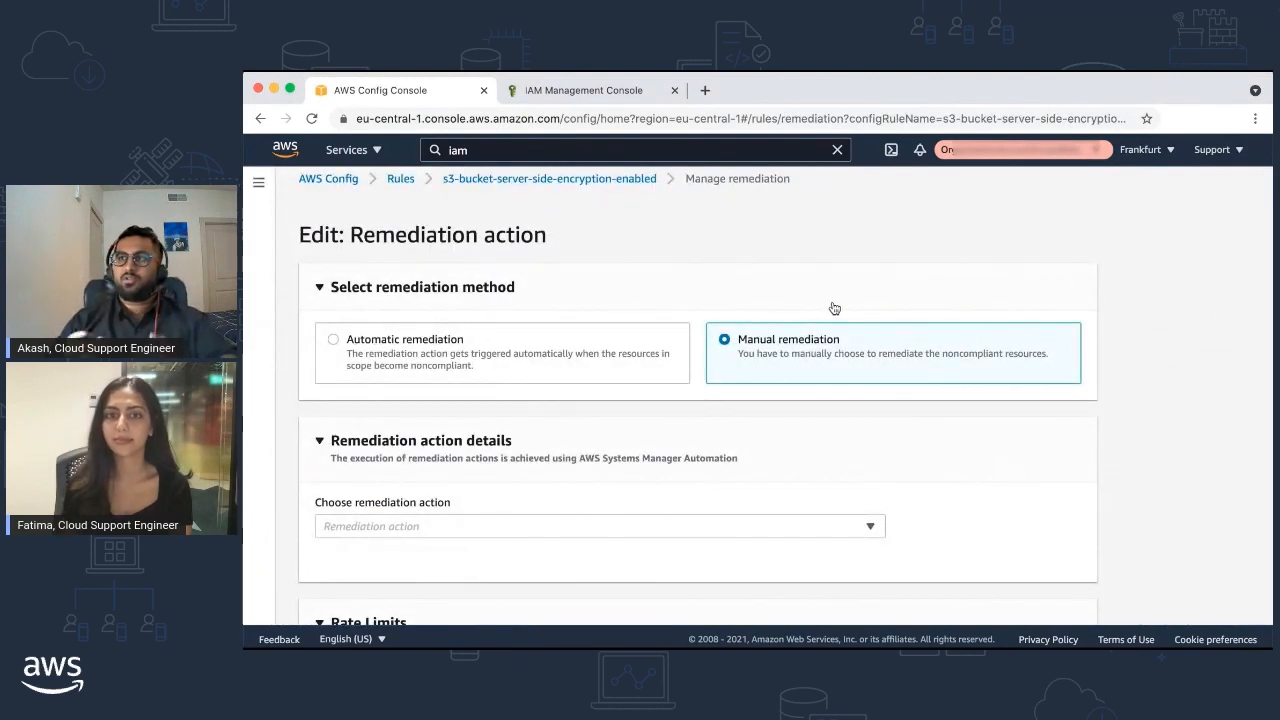
pyautogui.click(540, 348)
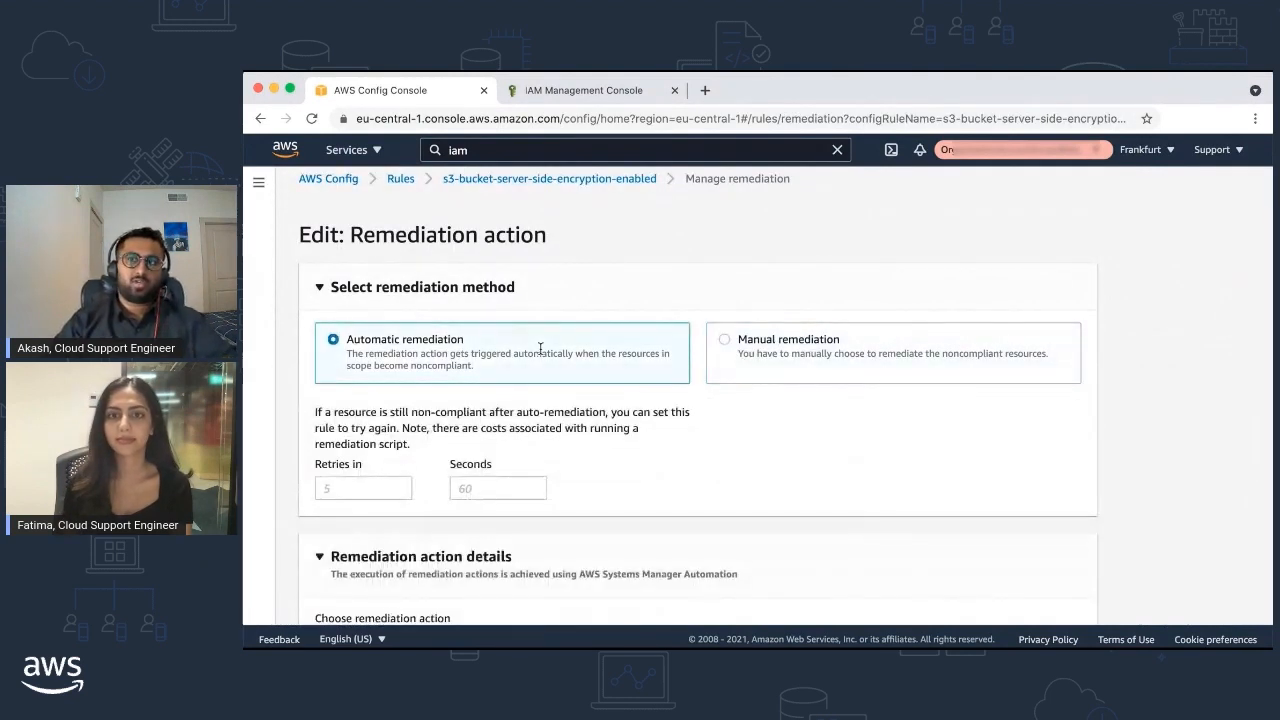
pyautogui.scroll(-3, 540, 349)
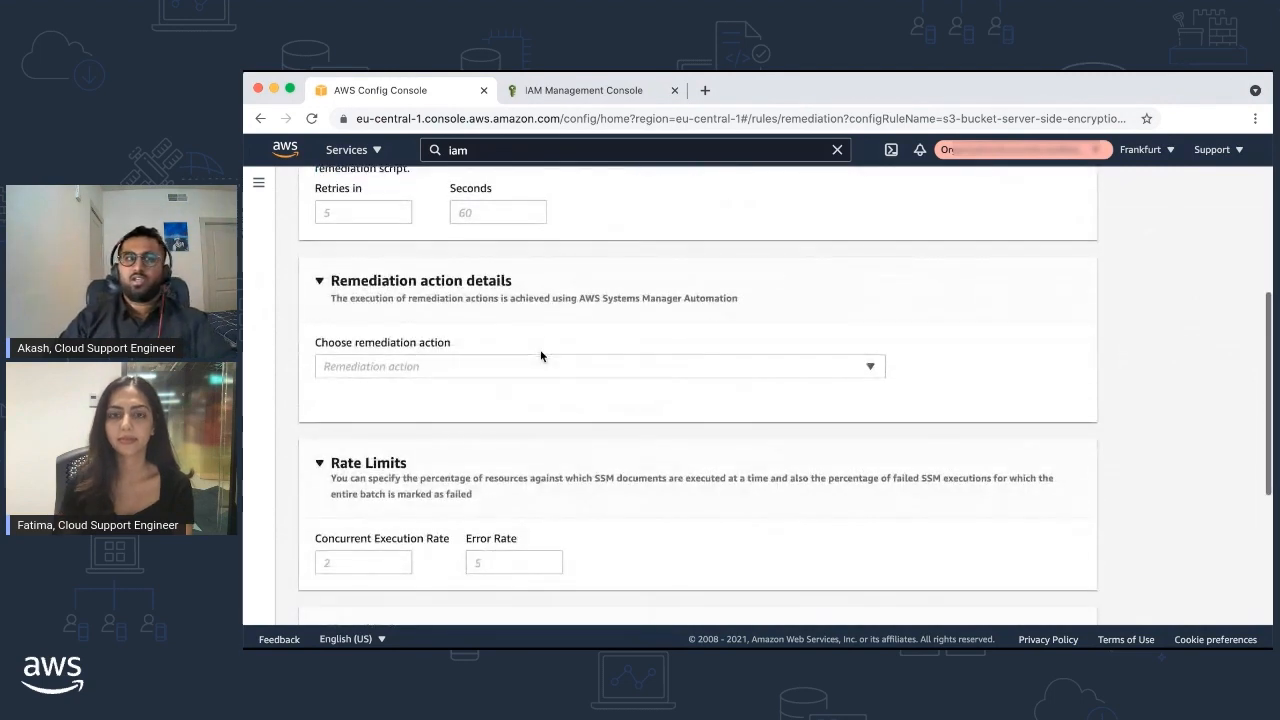
pyautogui.click(554, 371)
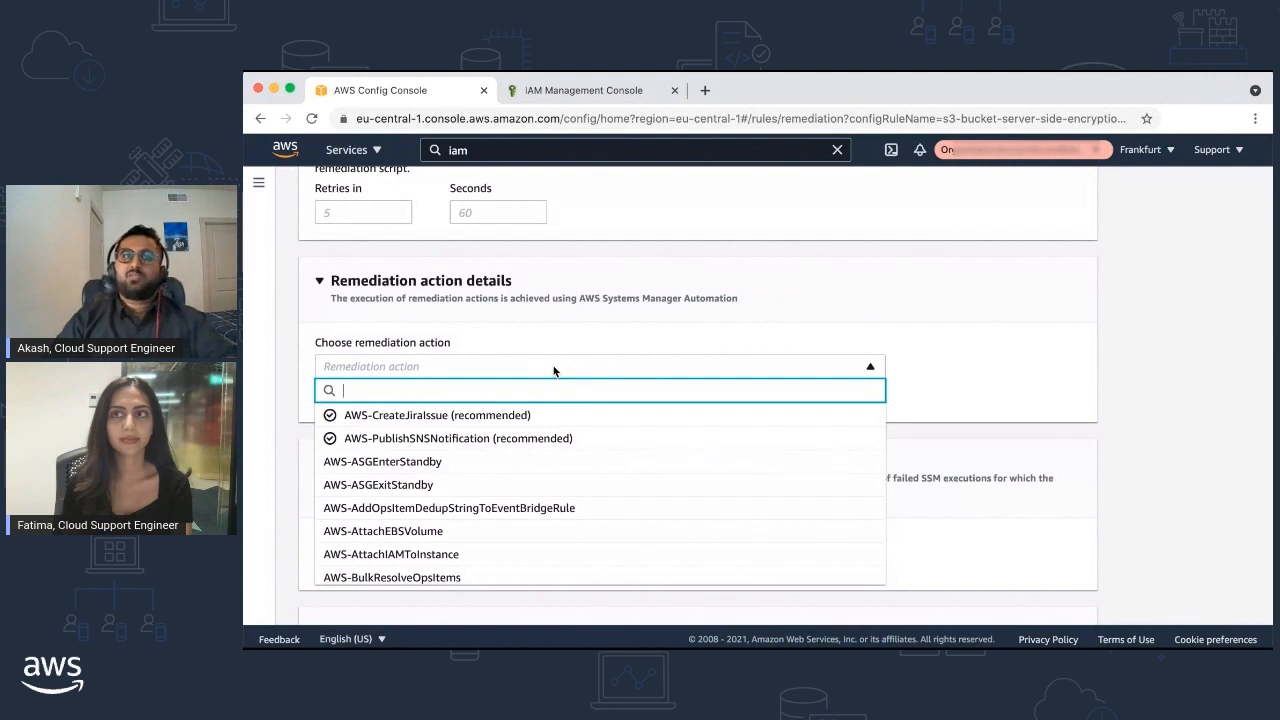
pyautogui.write('Enc')
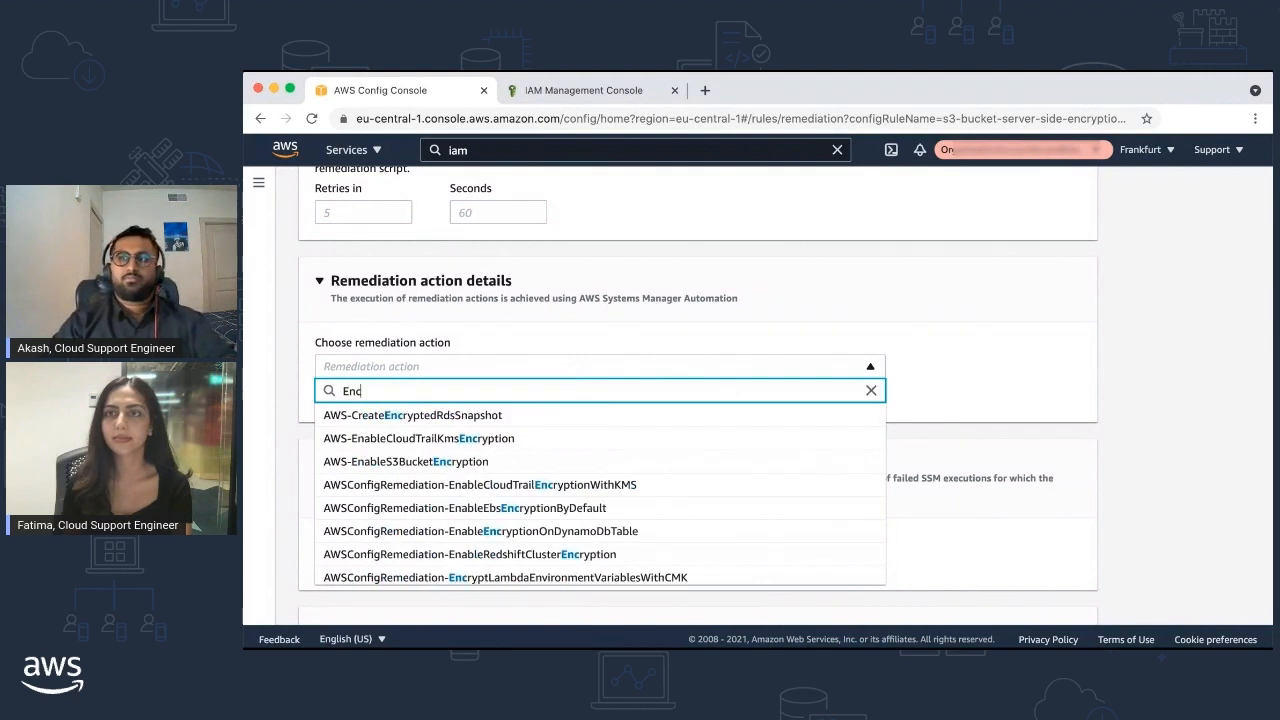
pyautogui.write('ryptio')
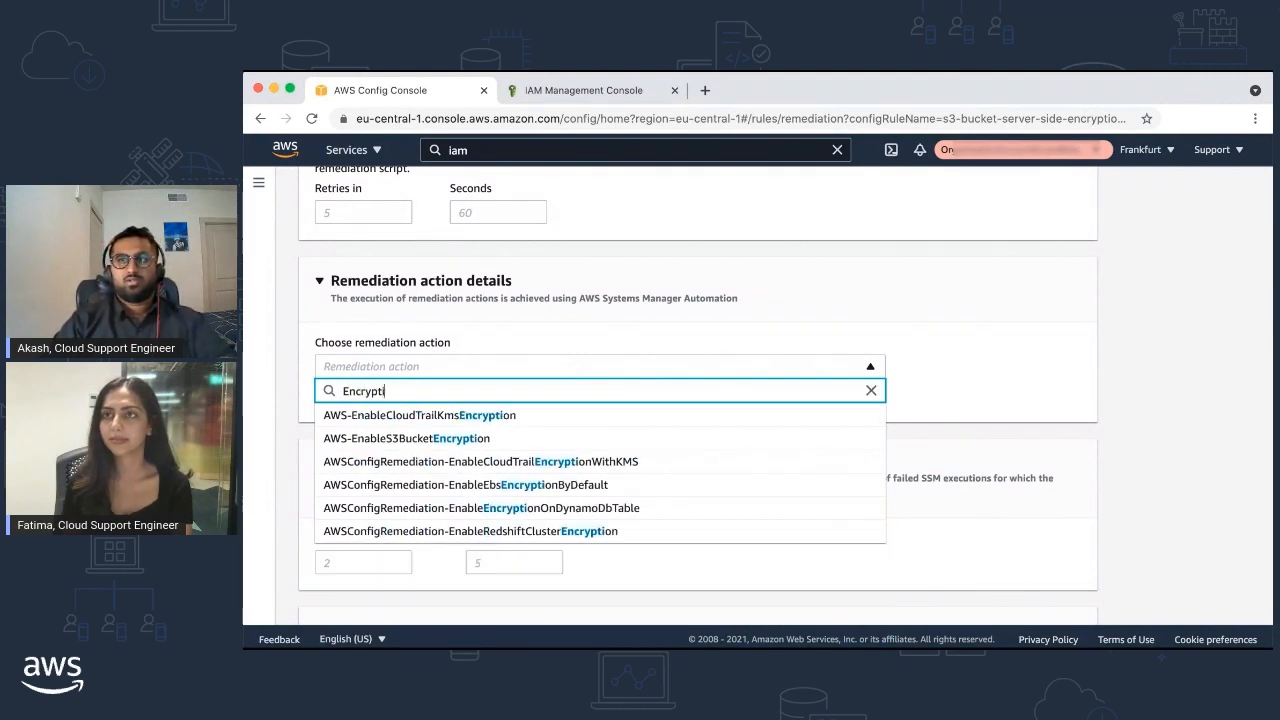
pyautogui.click(557, 438)
# Set Resource ID to BucketName, paste the role ARN as AutomationAssumeRole, and save
pyautogui.scroll(-2, 556, 437)
pyautogui.scroll(-5, 557, 437)
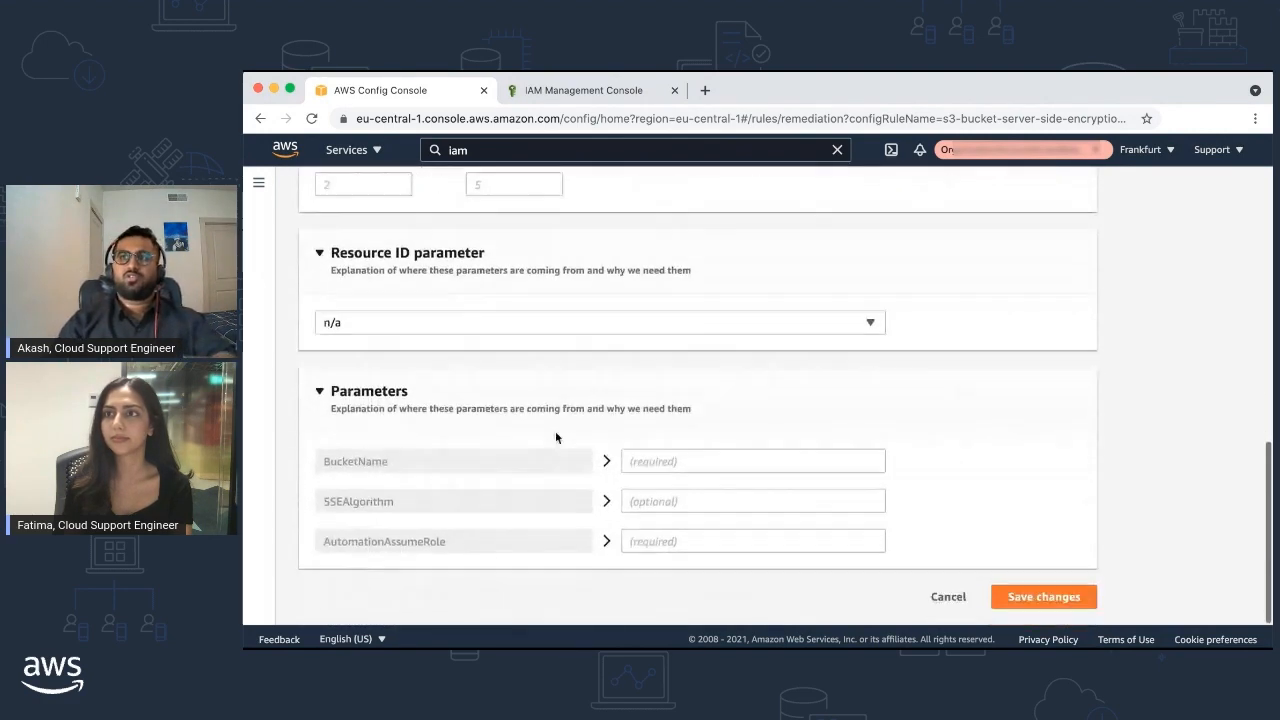
pyautogui.click(561, 322)
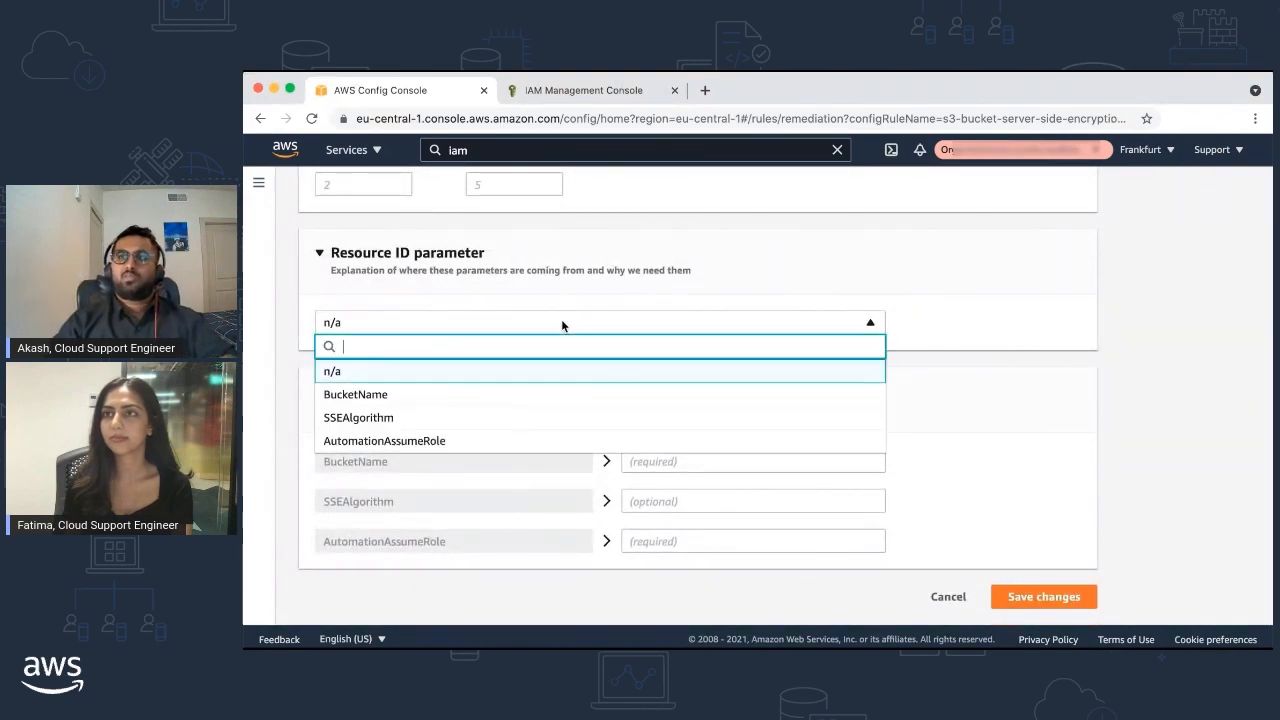
pyautogui.click(548, 394)
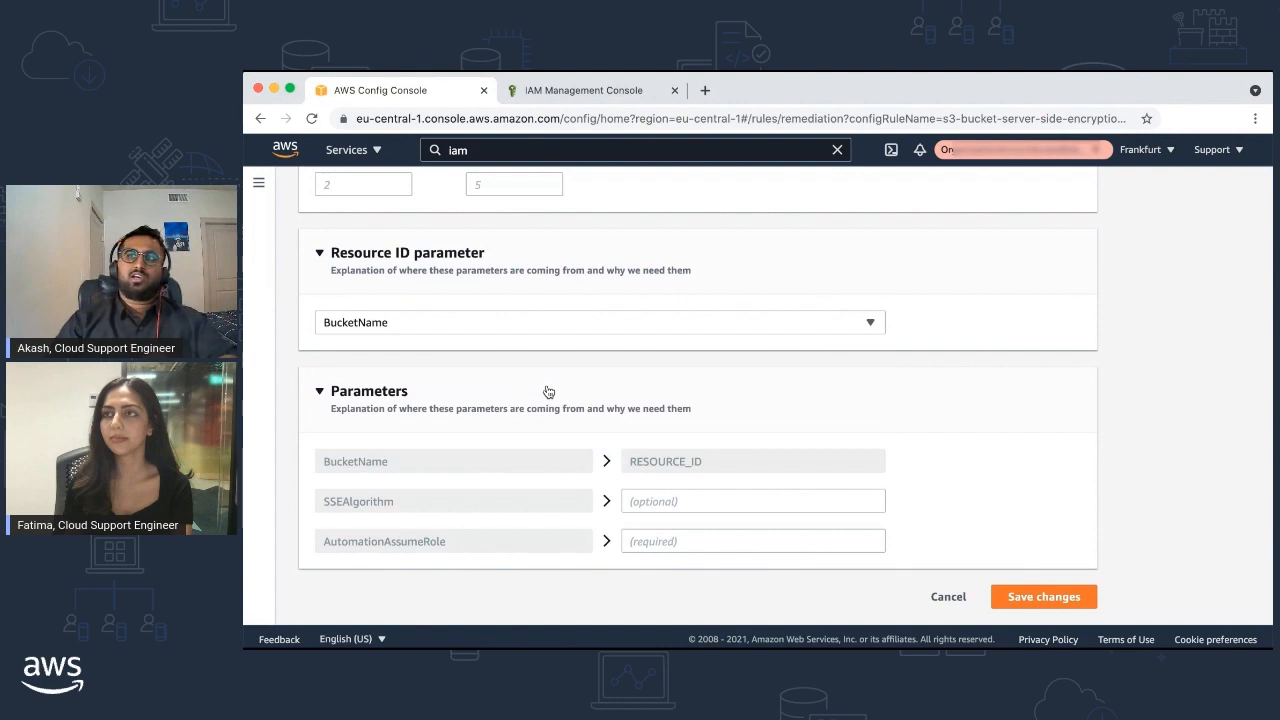
pyautogui.click(661, 540)
pyautogui.press('super+v')
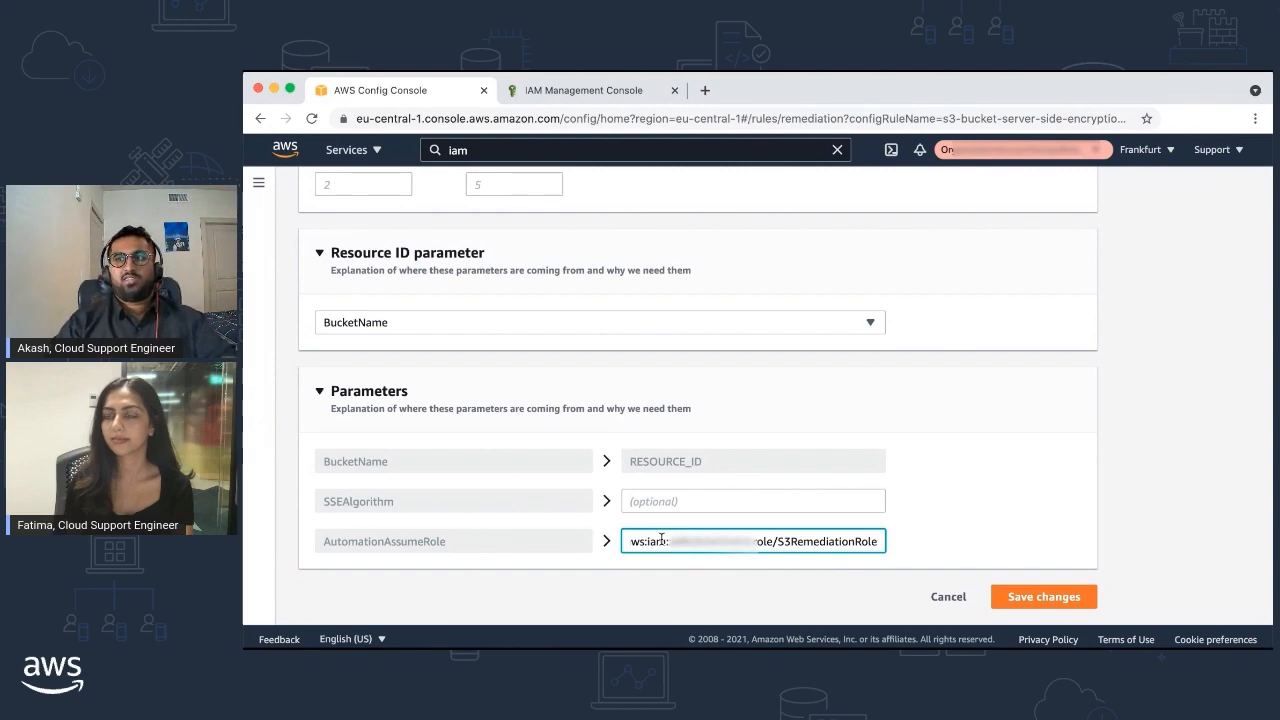
pyautogui.click(1035, 597)
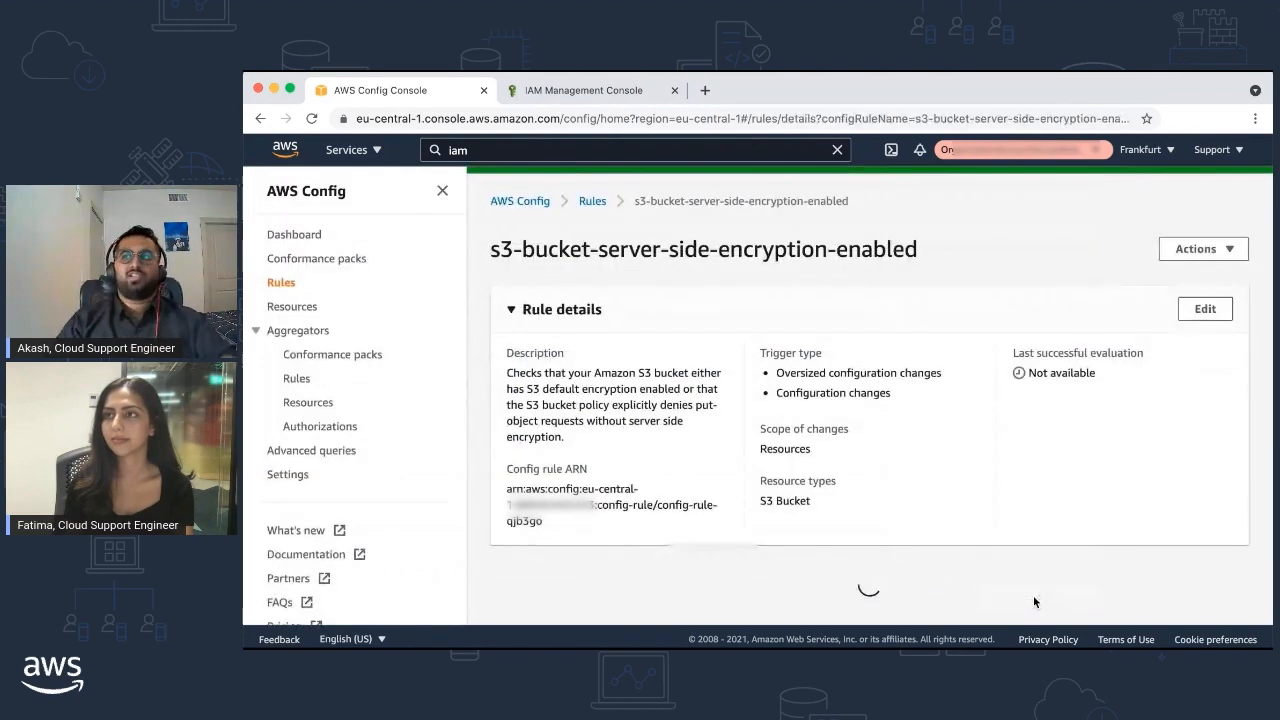
# Re-evaluate the rule from its Actions menu and check Resources in scope
pyautogui.scroll(-3, 1025, 391)
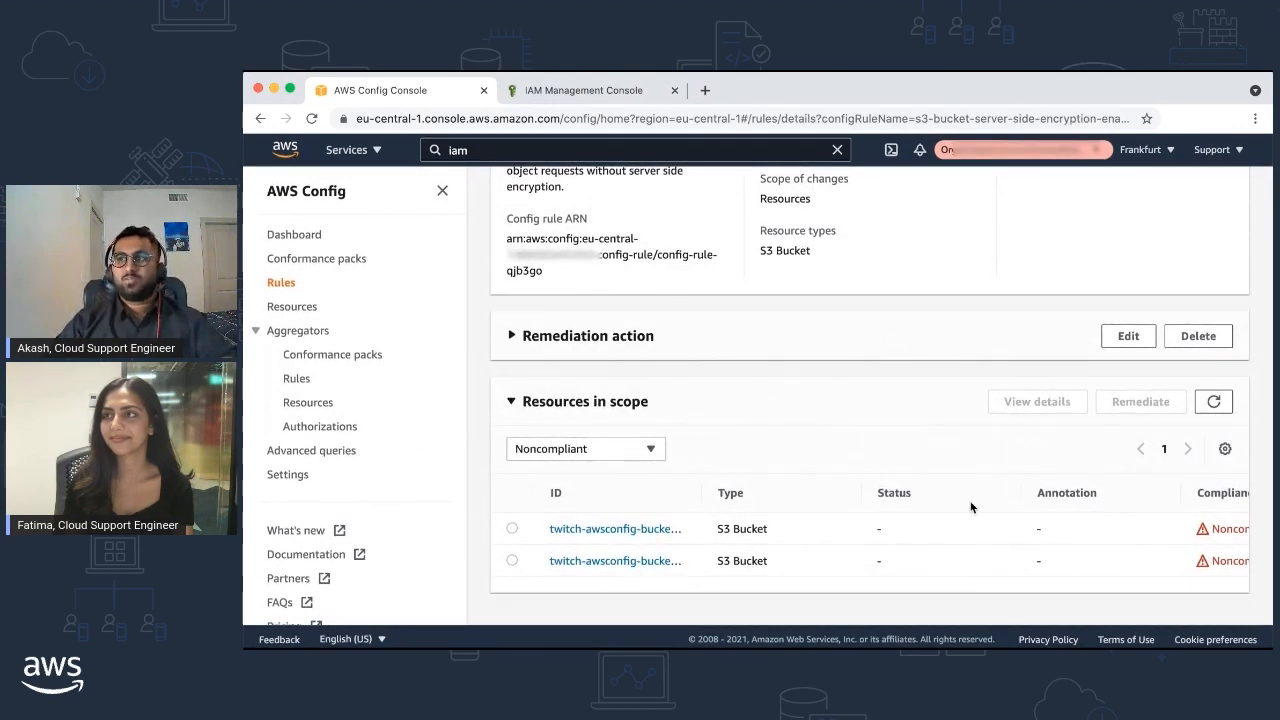
pyautogui.scroll(2, 970, 507)
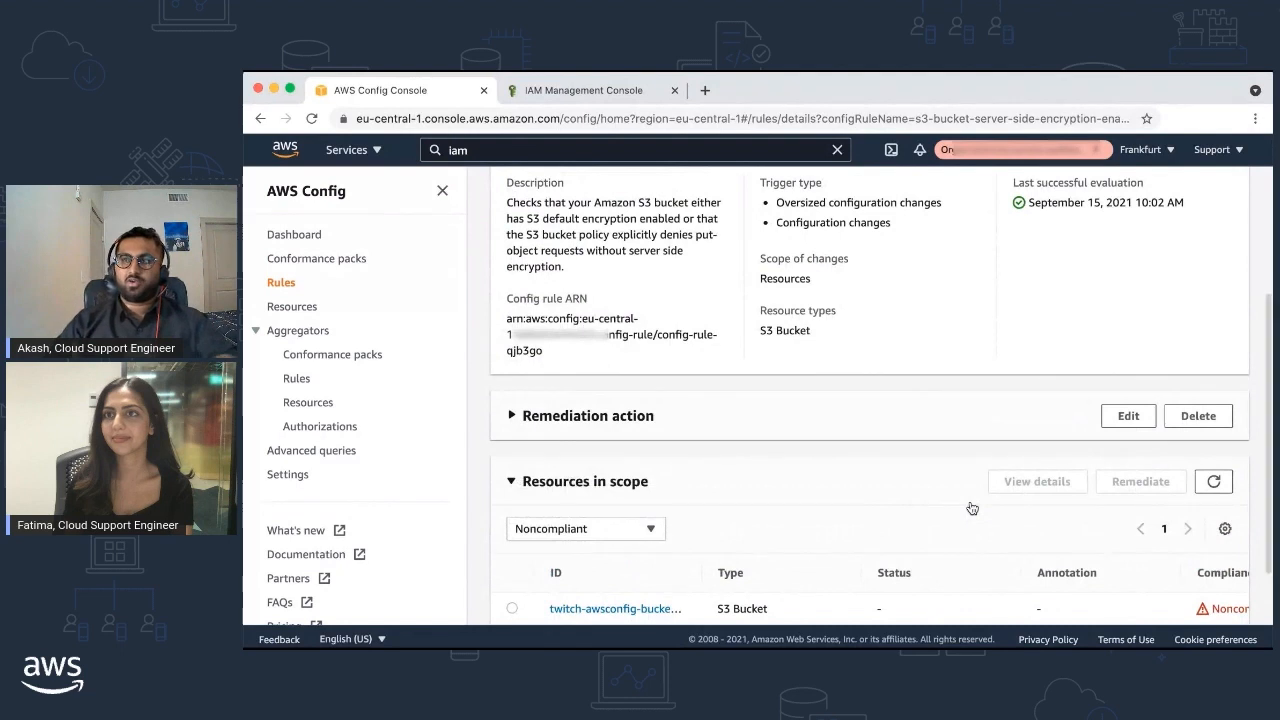
pyautogui.scroll(2, 970, 508)
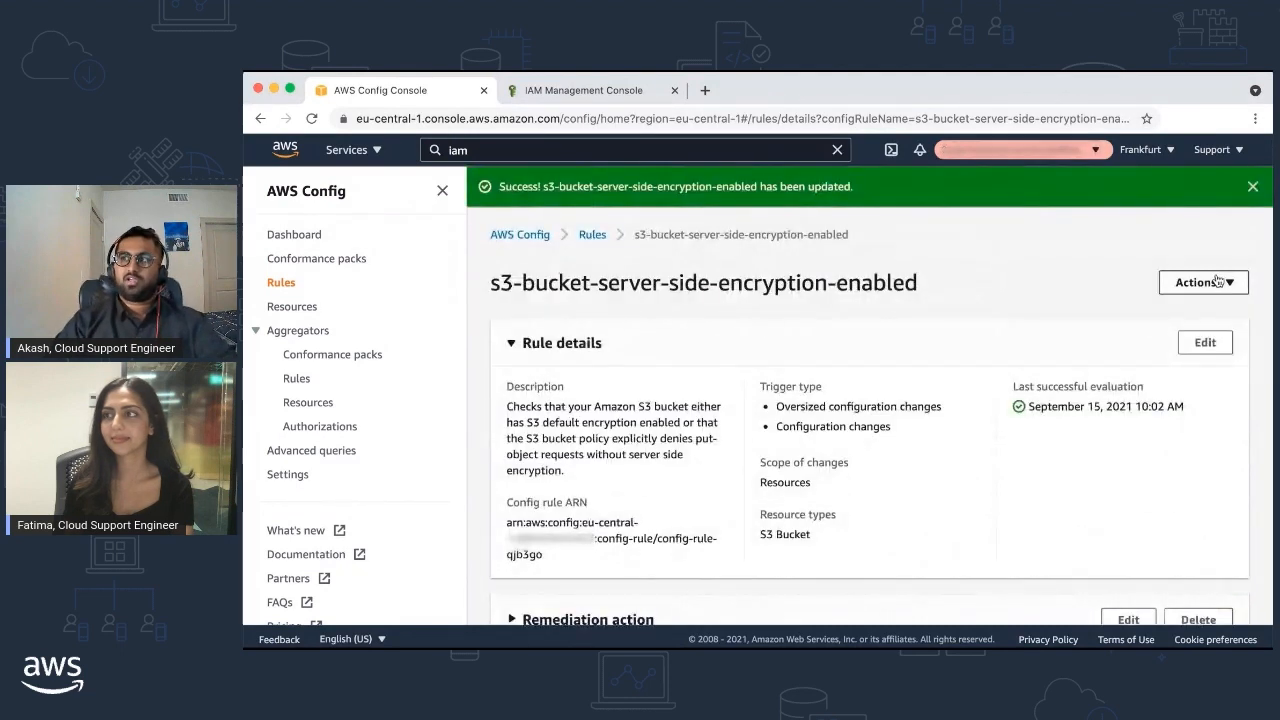
pyautogui.click(1218, 282)
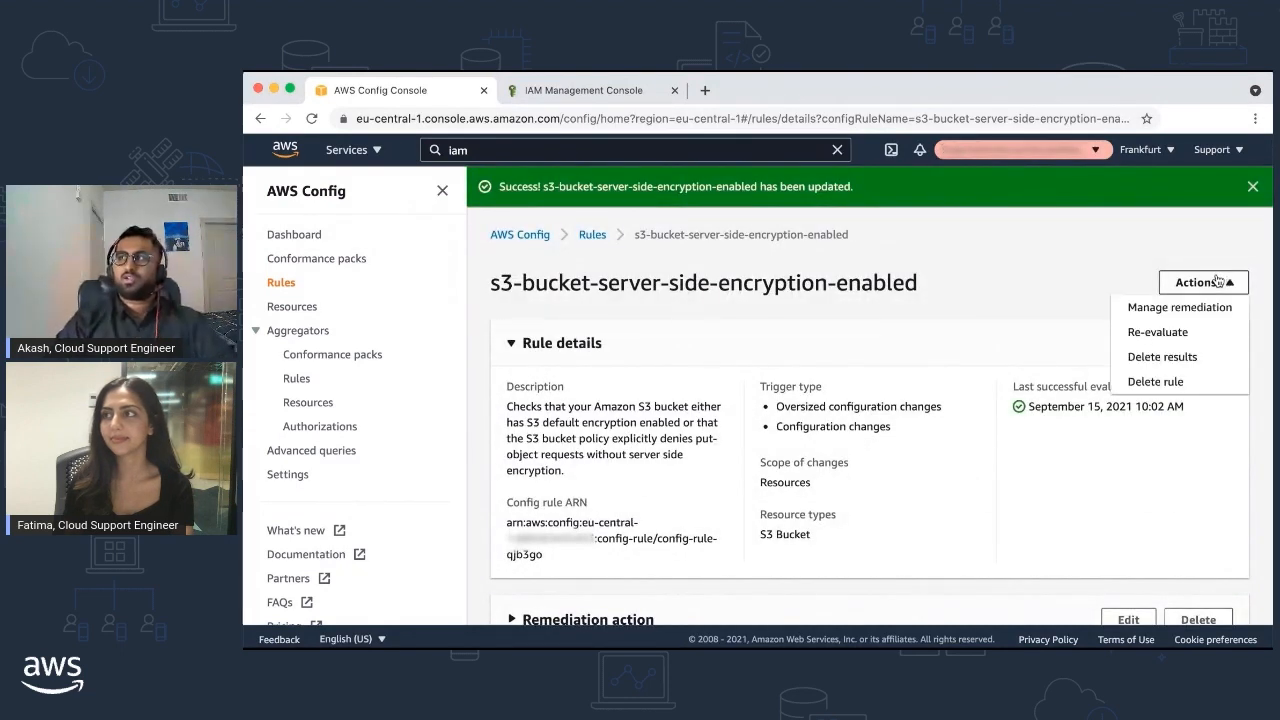
pyautogui.click(1157, 332)
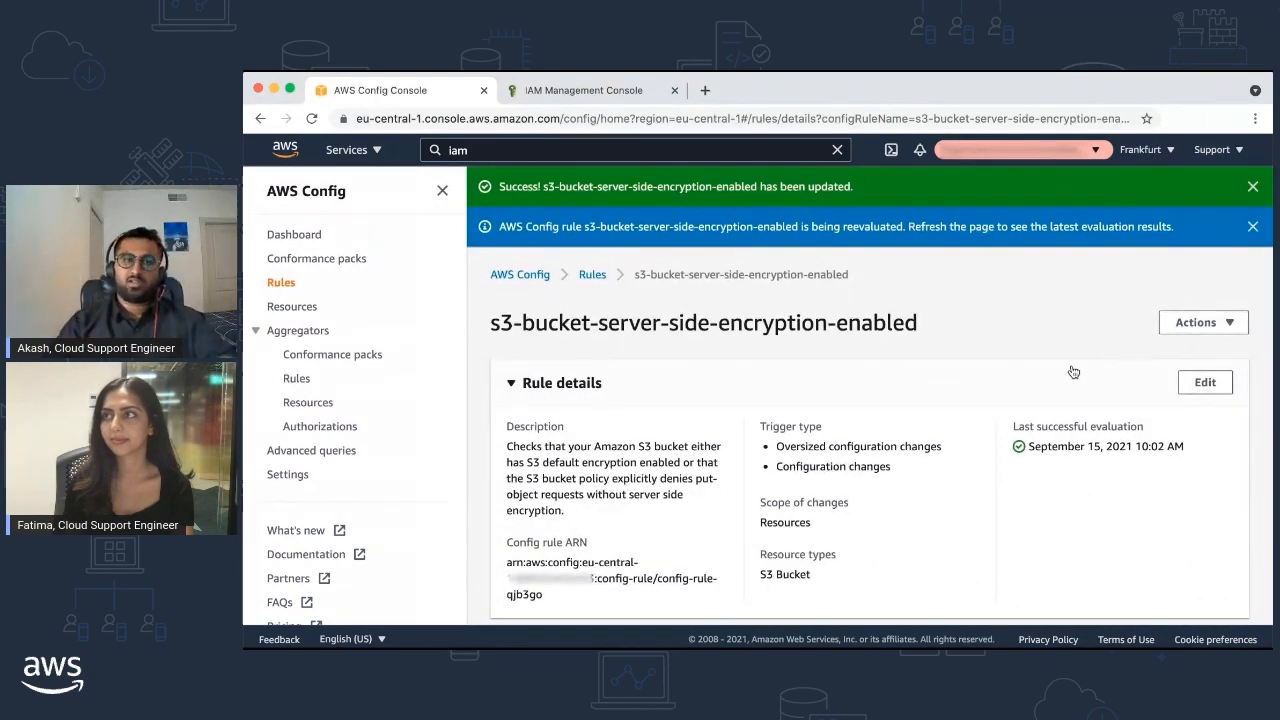
pyautogui.scroll(-3, 1073, 372)
pyautogui.scroll(-2, 1072, 371)
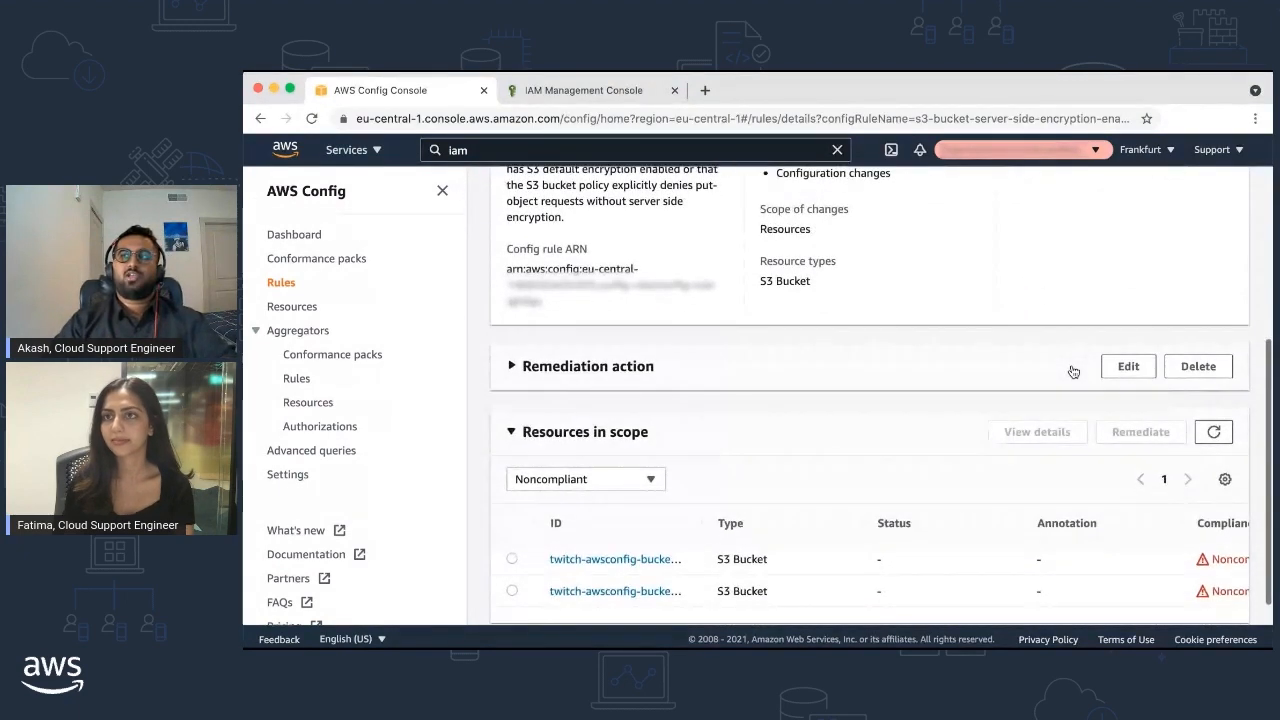
pyautogui.scroll(-1, 1073, 372)
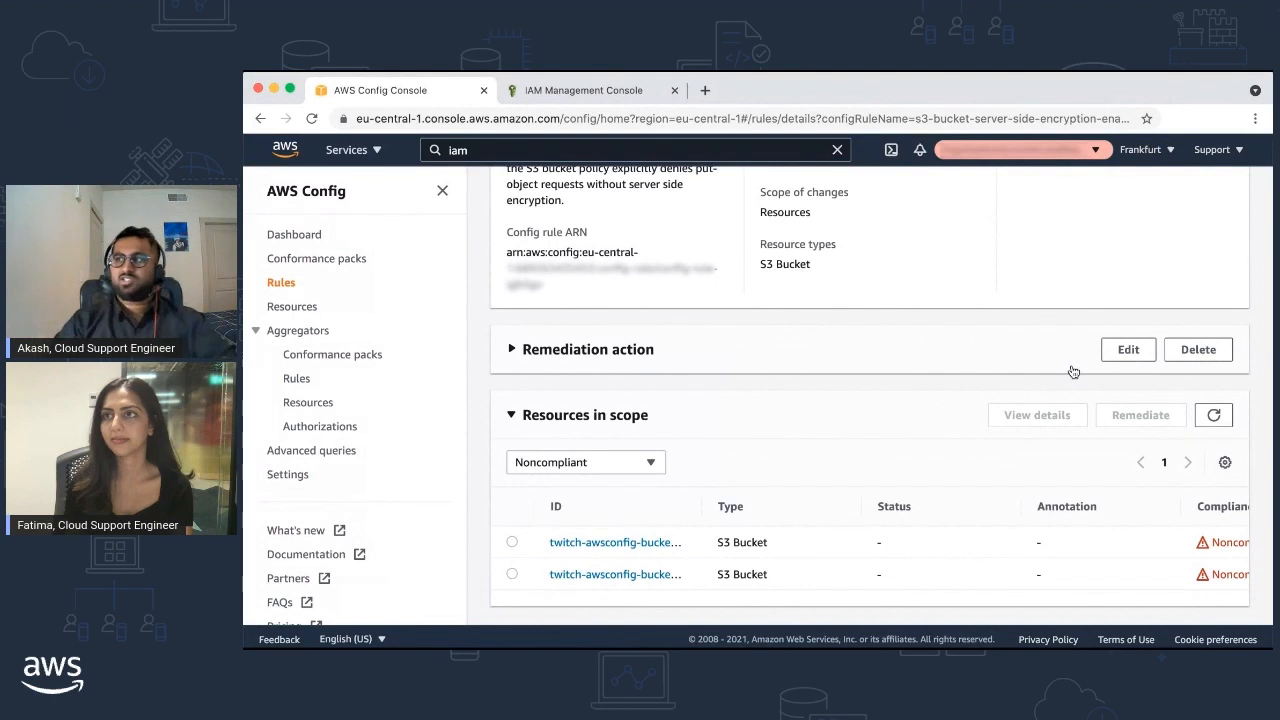
# Refresh Resources in scope until both twitch-awsconfig buckets are Compliant, then filter to All
pyautogui.click(1212, 415)
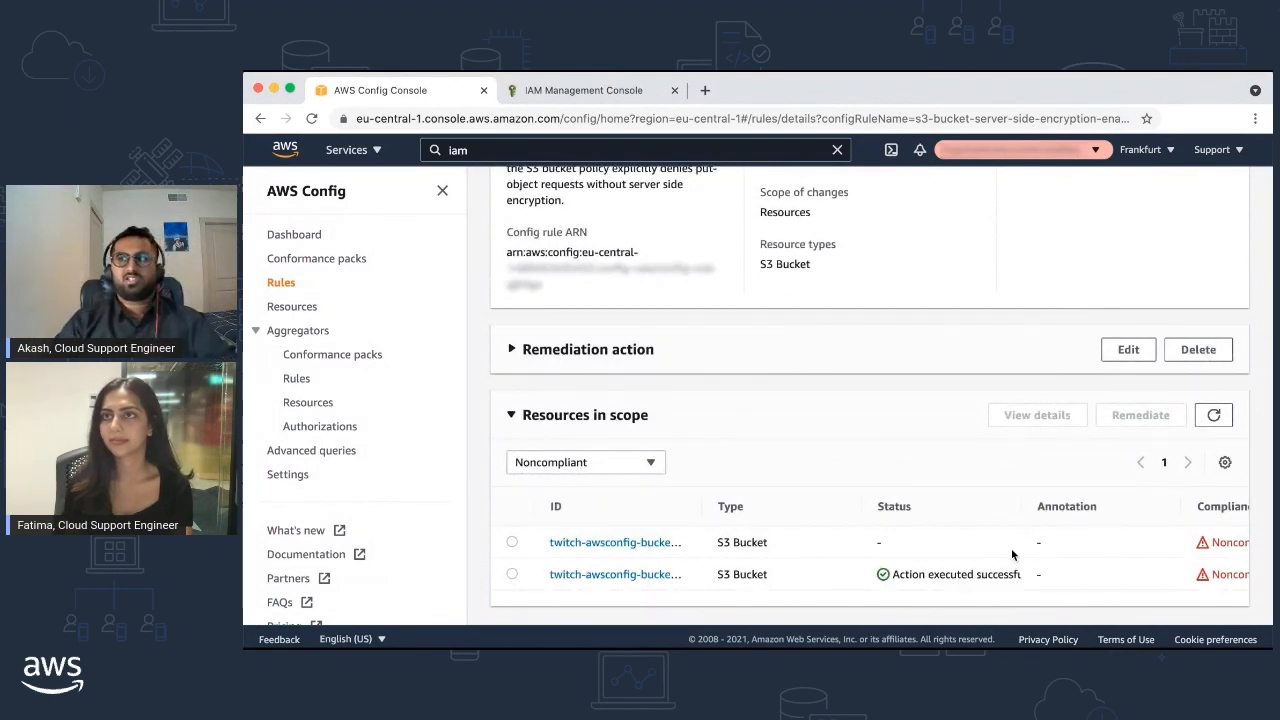
pyautogui.hscroll(2, 960, 575)
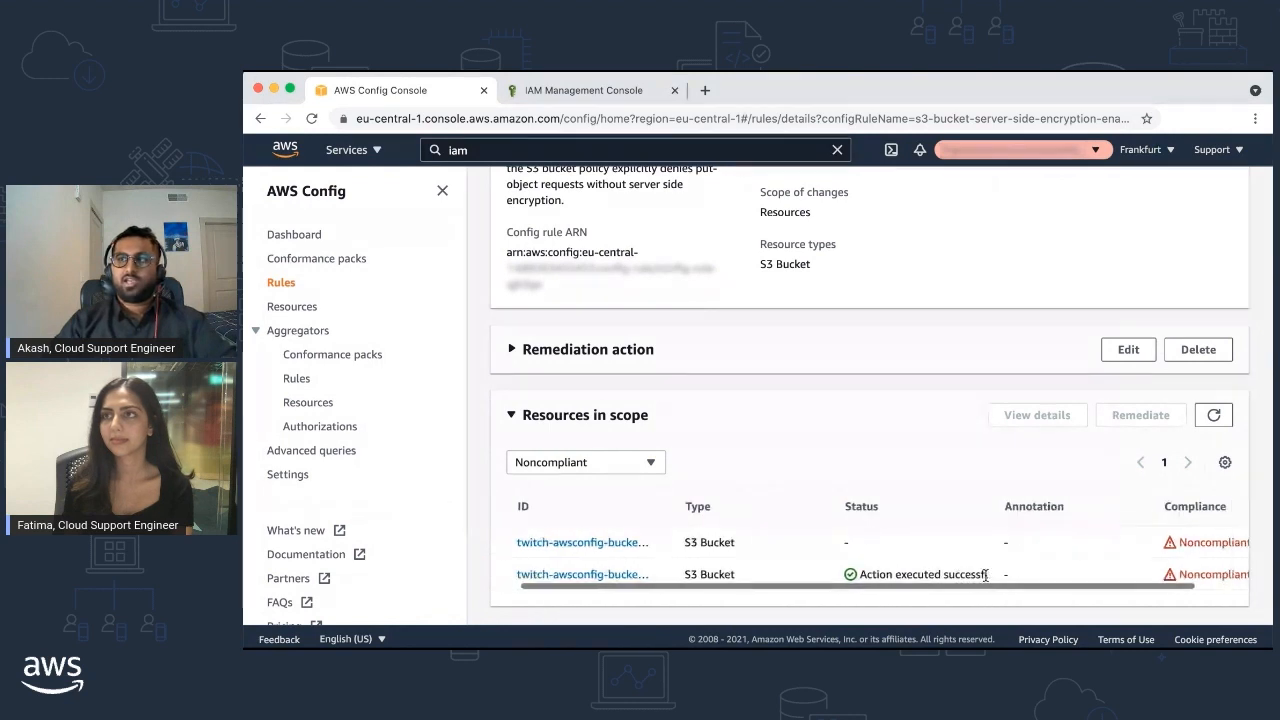
pyautogui.click(1220, 415)
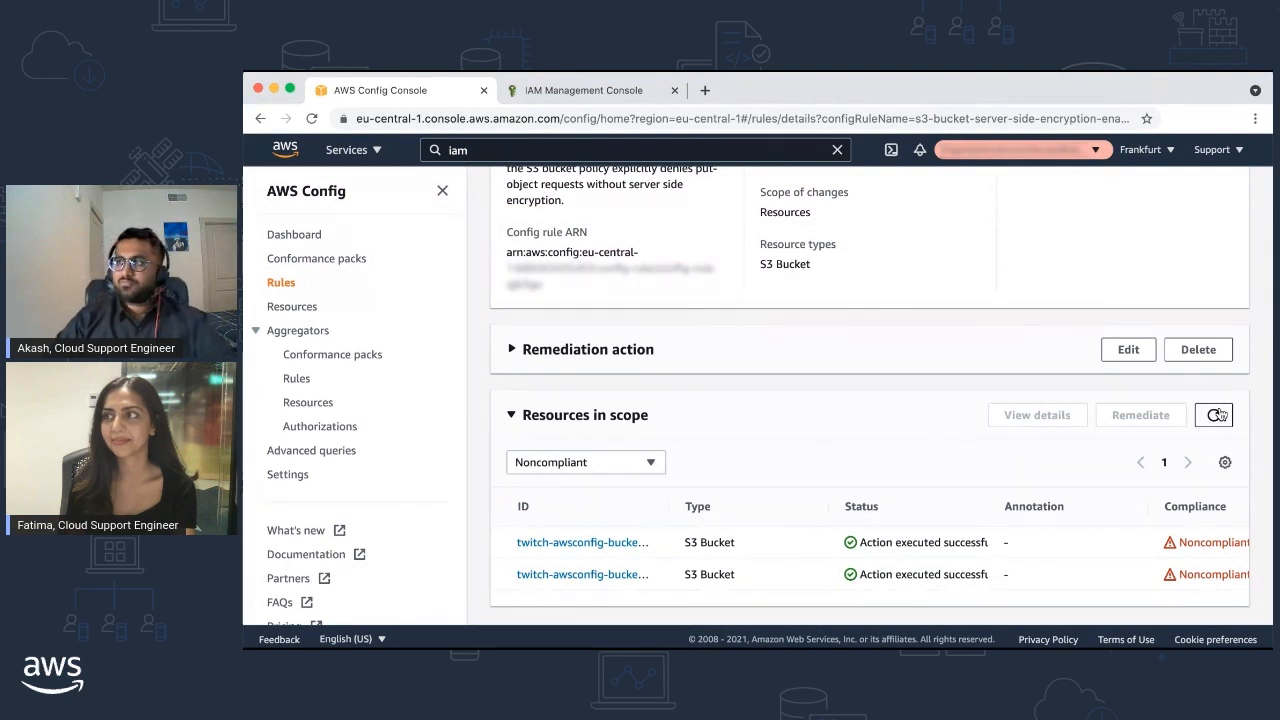
pyautogui.click(1219, 414)
pyautogui.click(651, 484)
pyautogui.click(611, 503)
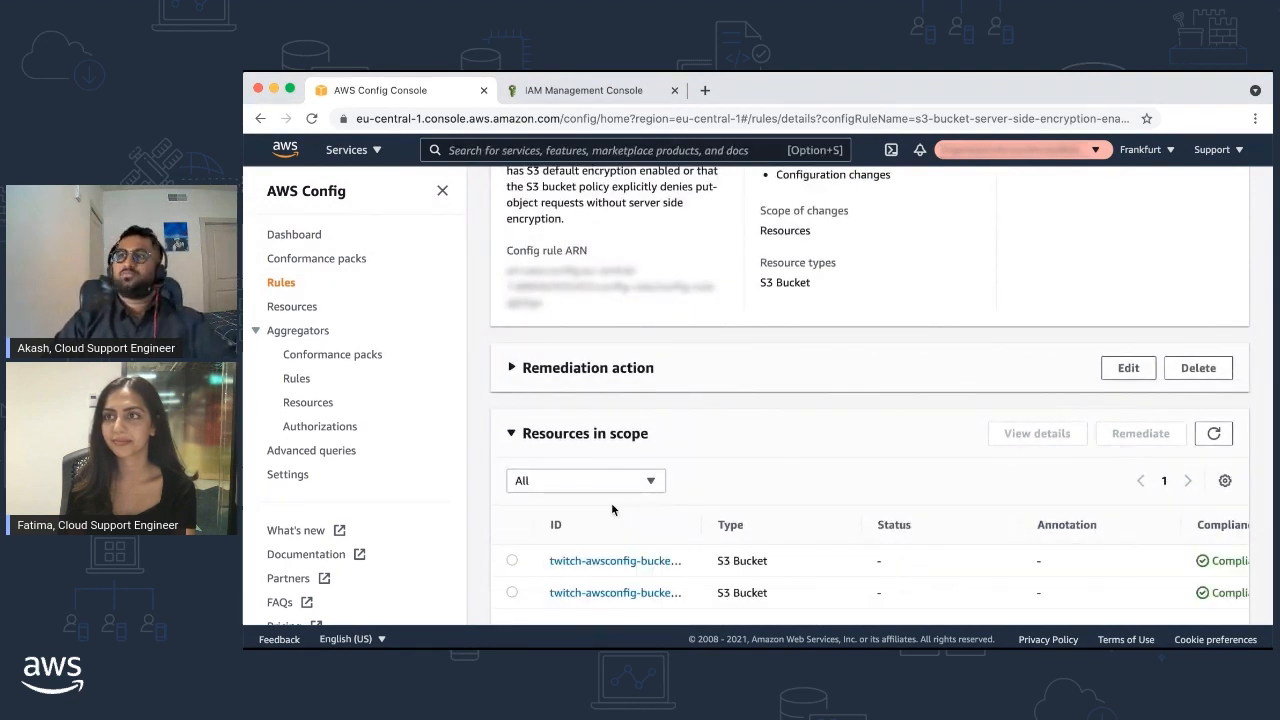
pyautogui.scroll(-1, 796, 533)
pyautogui.hscroll(2, 796, 533)
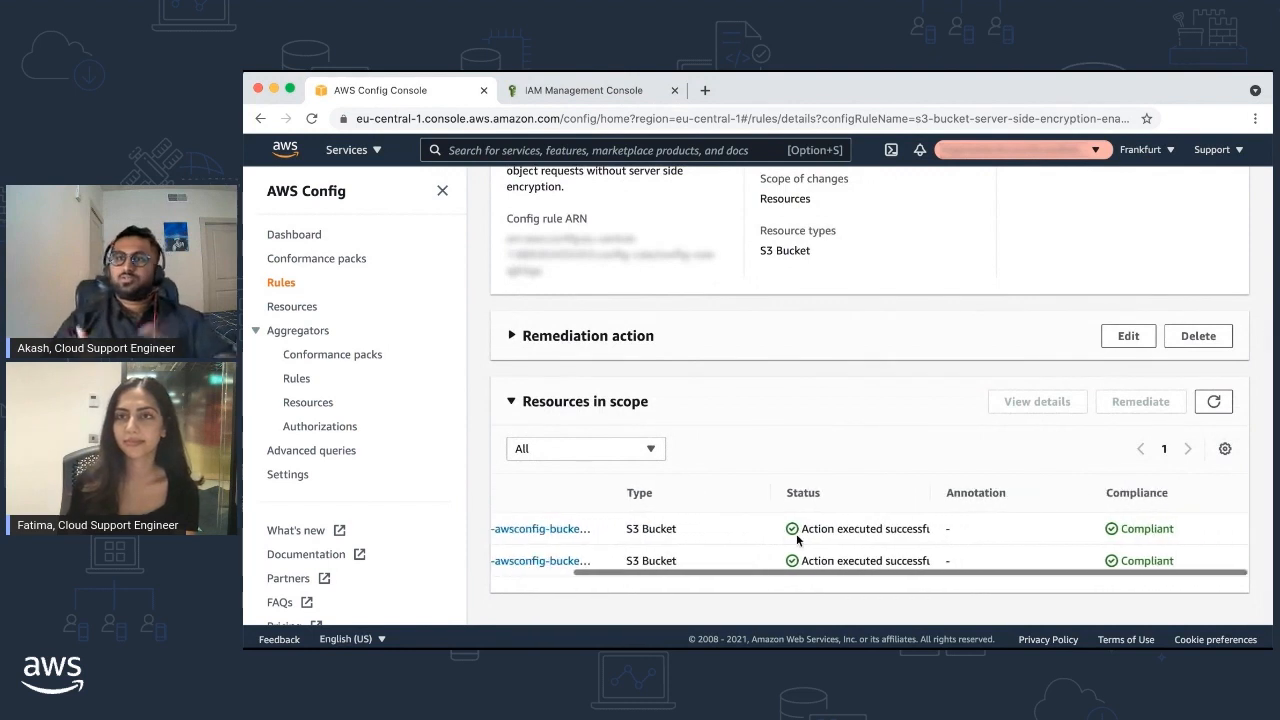
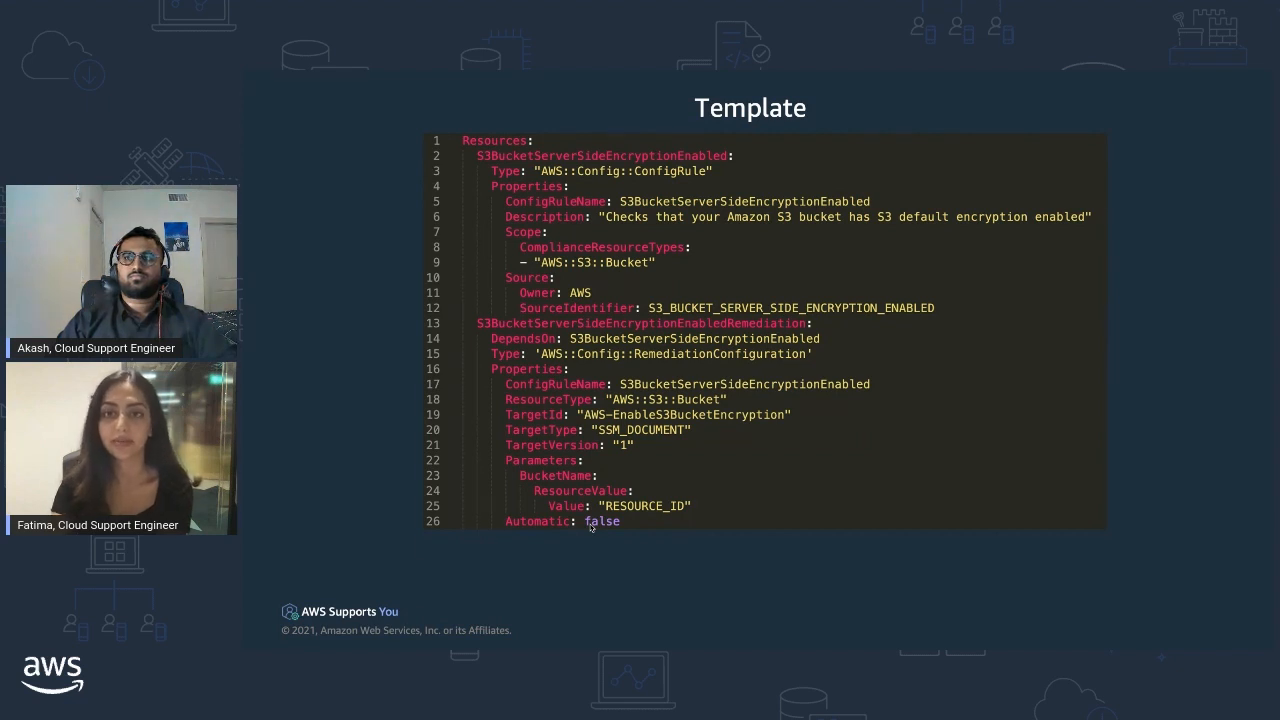
# Advance the slideshow from the template slide to the Demo slide
pyautogui.press('Right')
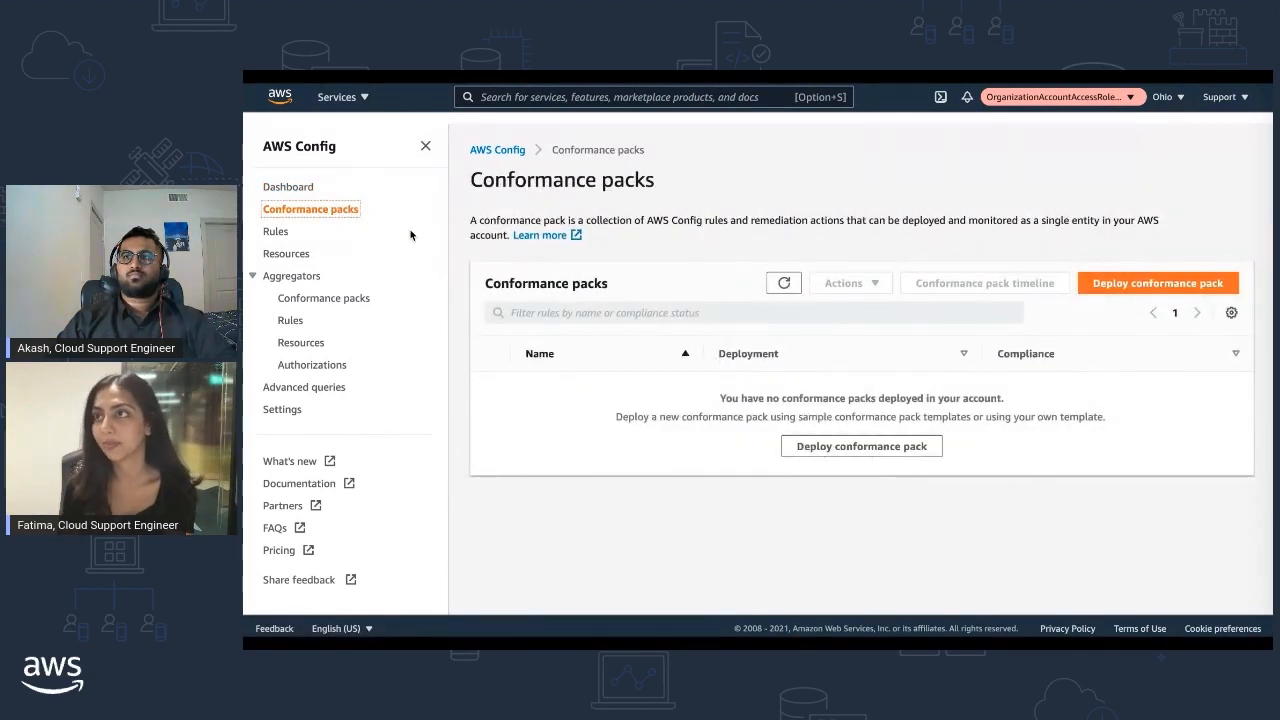
# Start a new conformance pack deployment and upload template.yaml from the Desktop as its template file
pyautogui.click(805, 447)
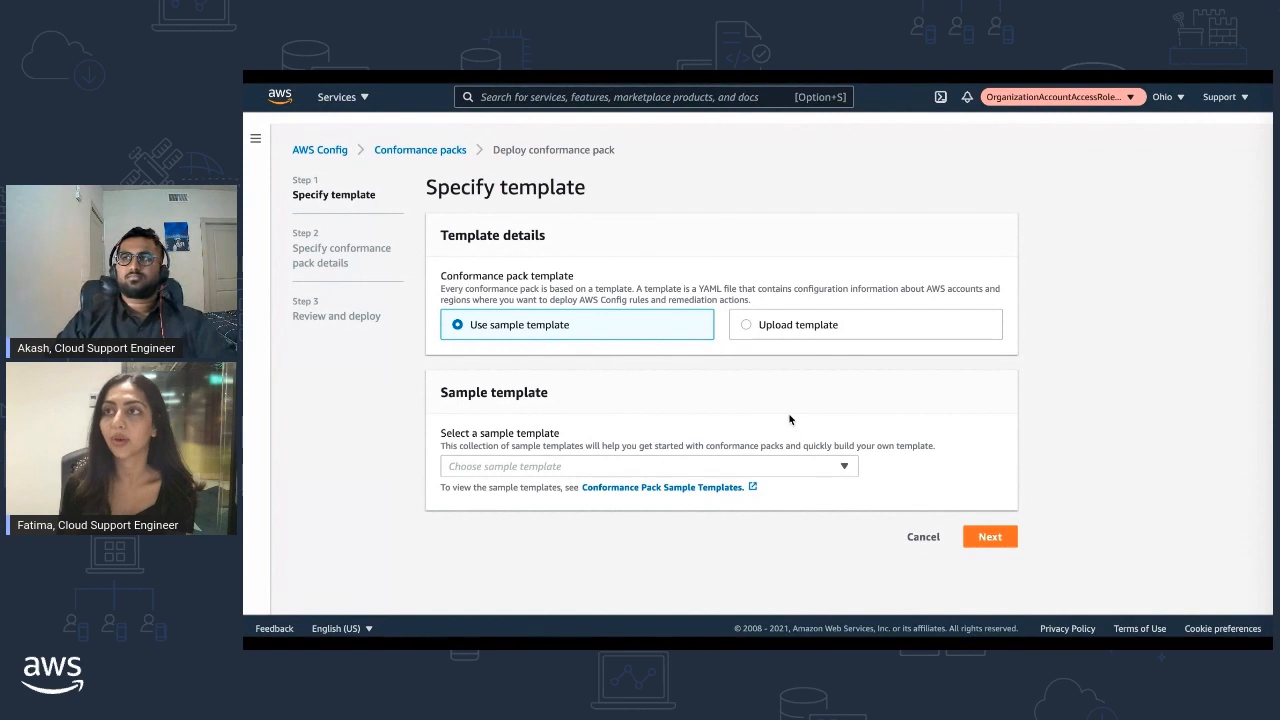
pyautogui.click(747, 326)
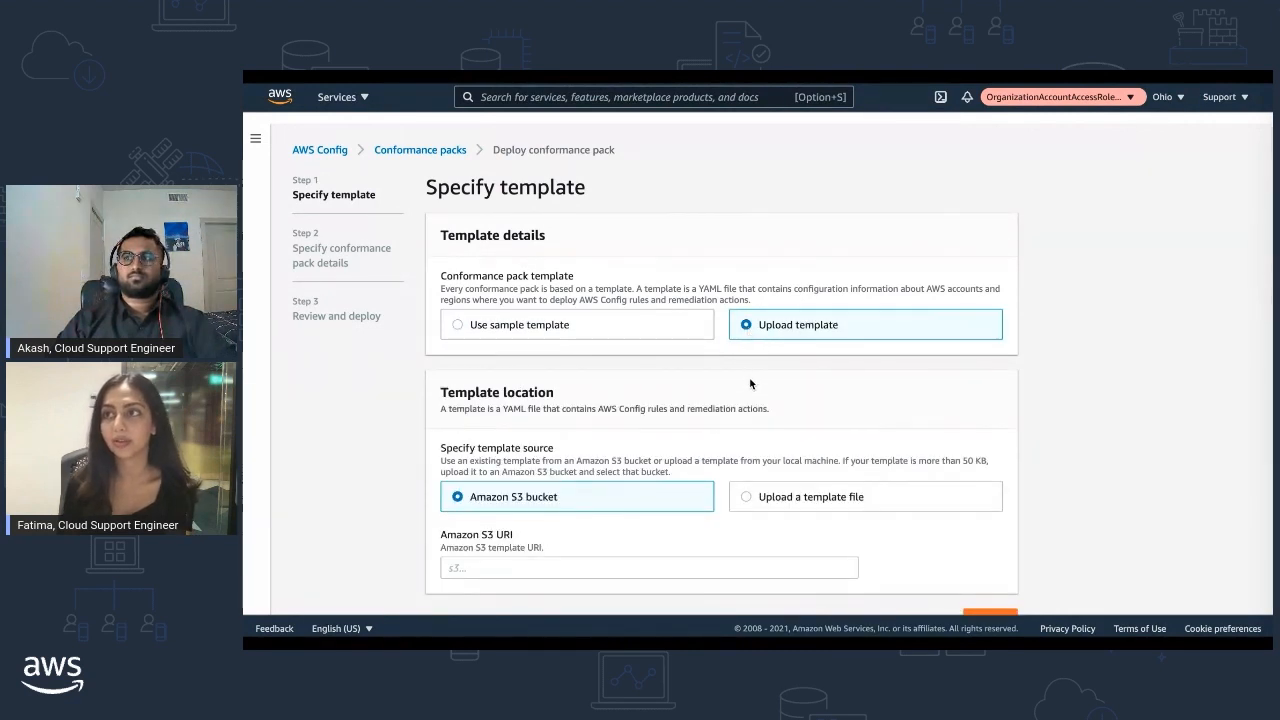
pyautogui.click(748, 500)
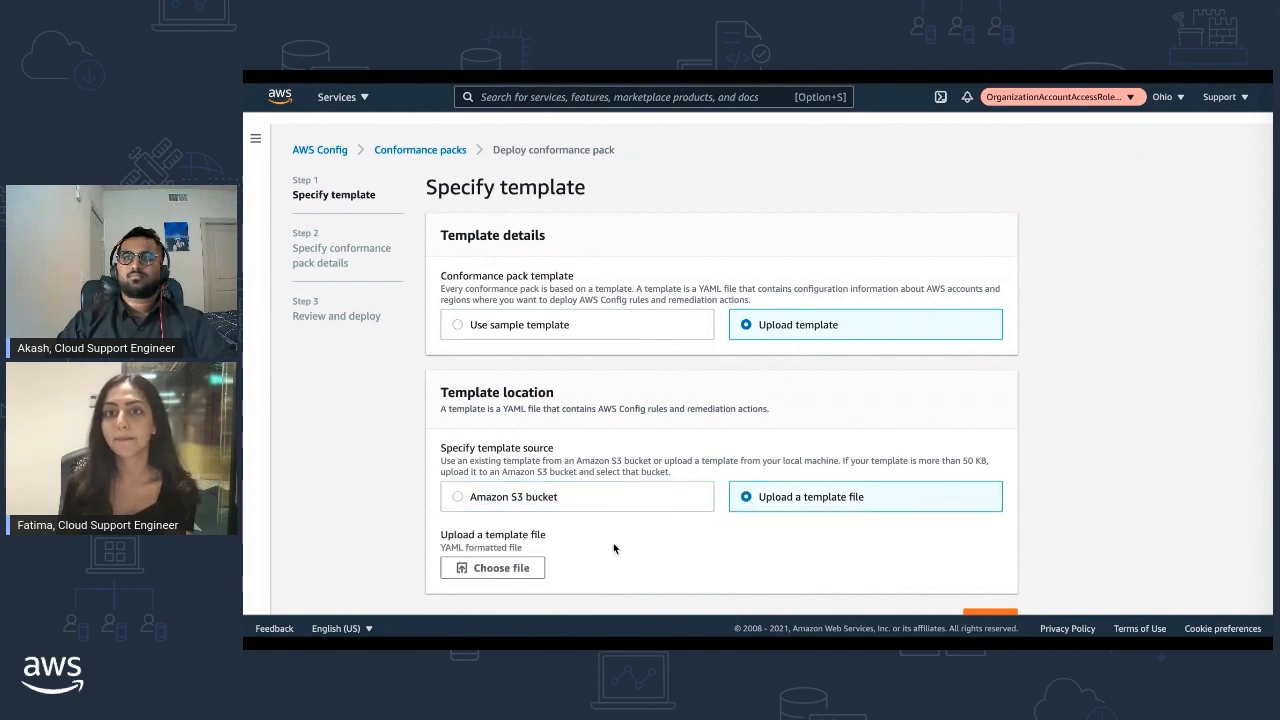
pyautogui.click(534, 568)
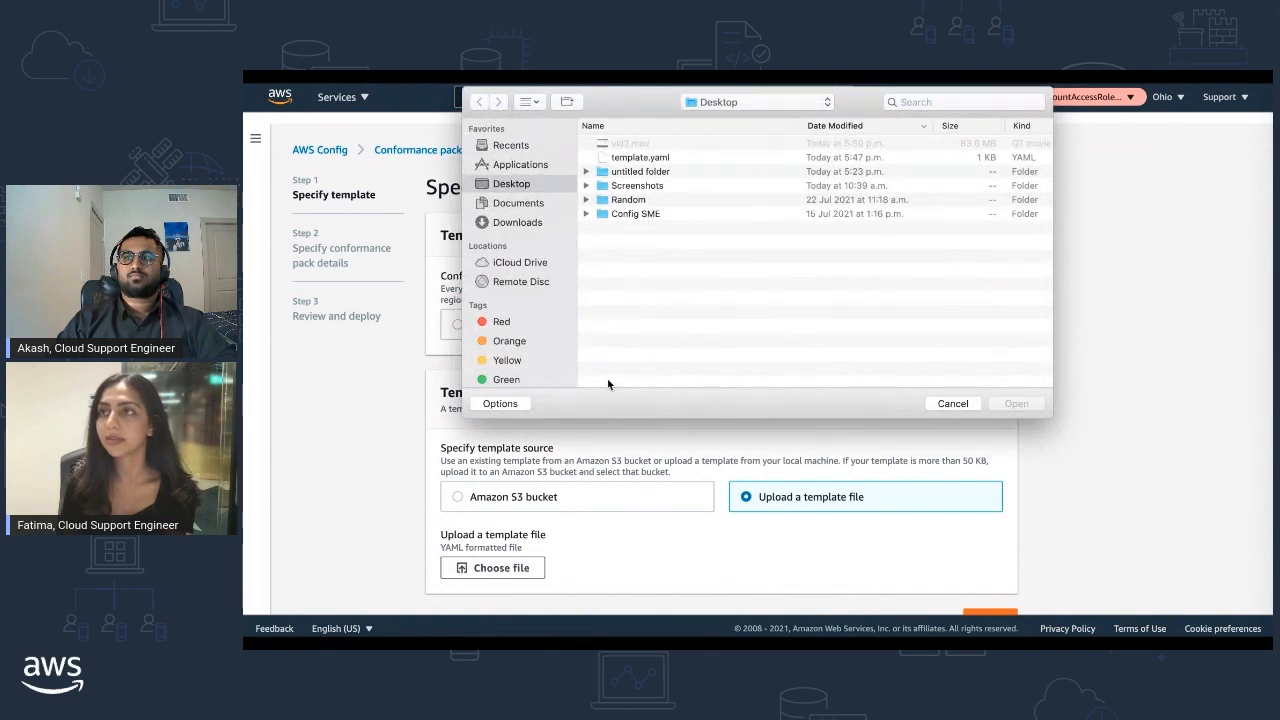
pyautogui.click(655, 160)
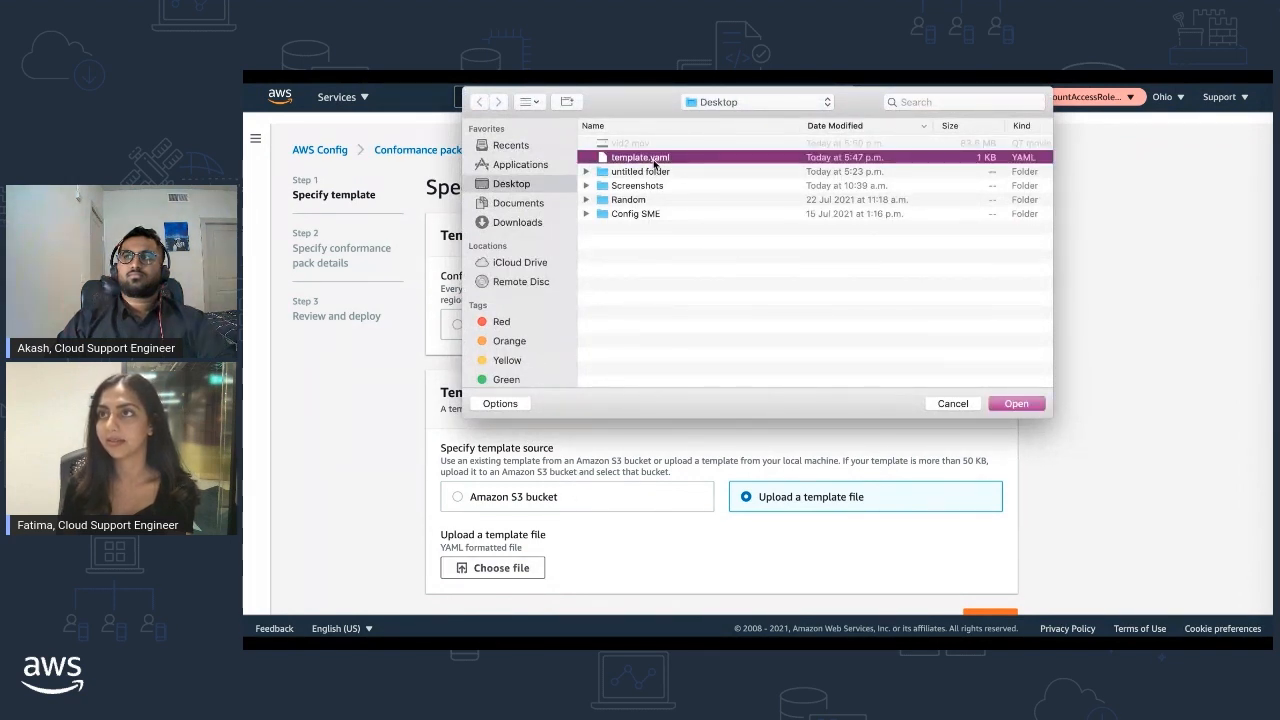
pyautogui.click(1016, 403)
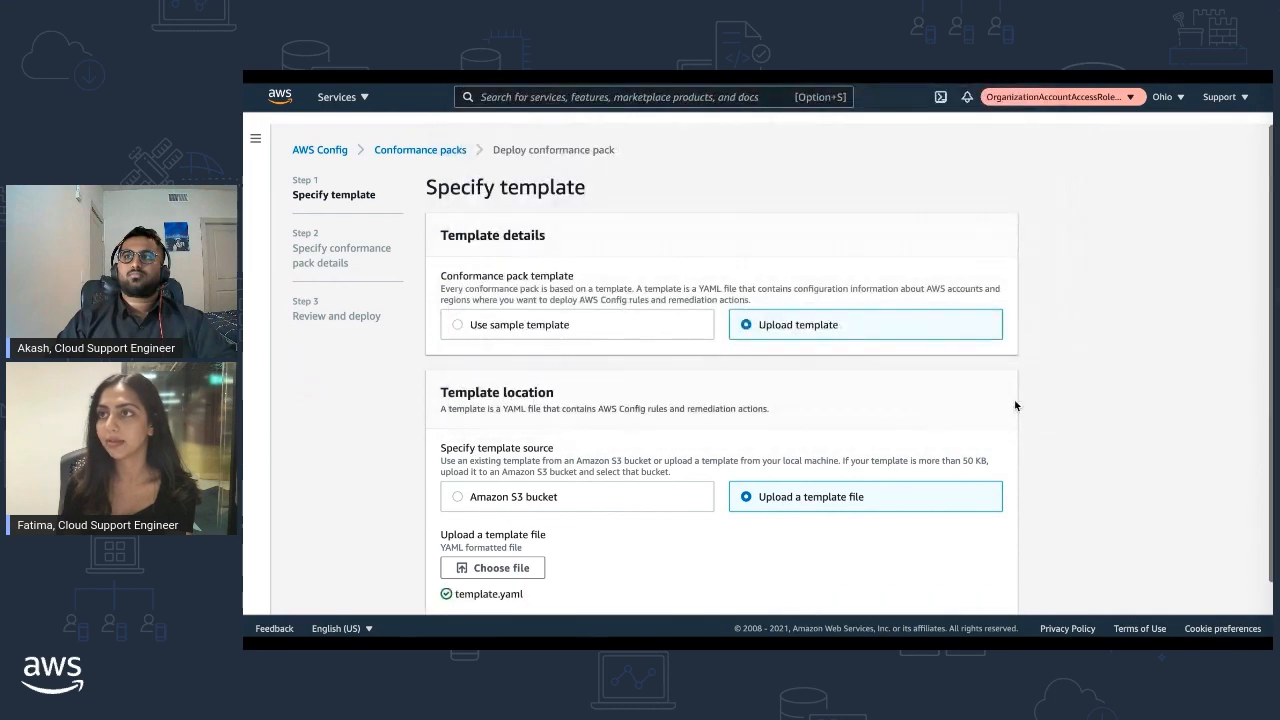
pyautogui.scroll(-1, 1016, 405)
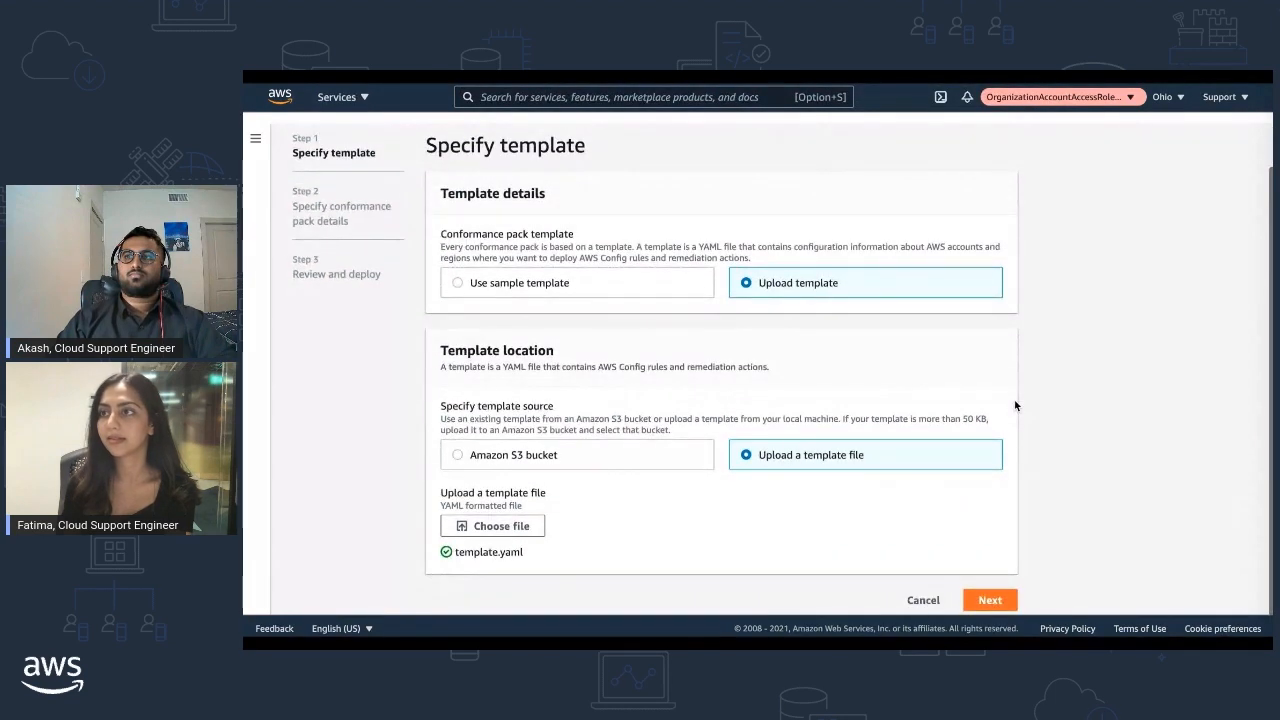
# Name the conformance pack S3cpack, pass the review step, and deploy it
pyautogui.click(997, 600)
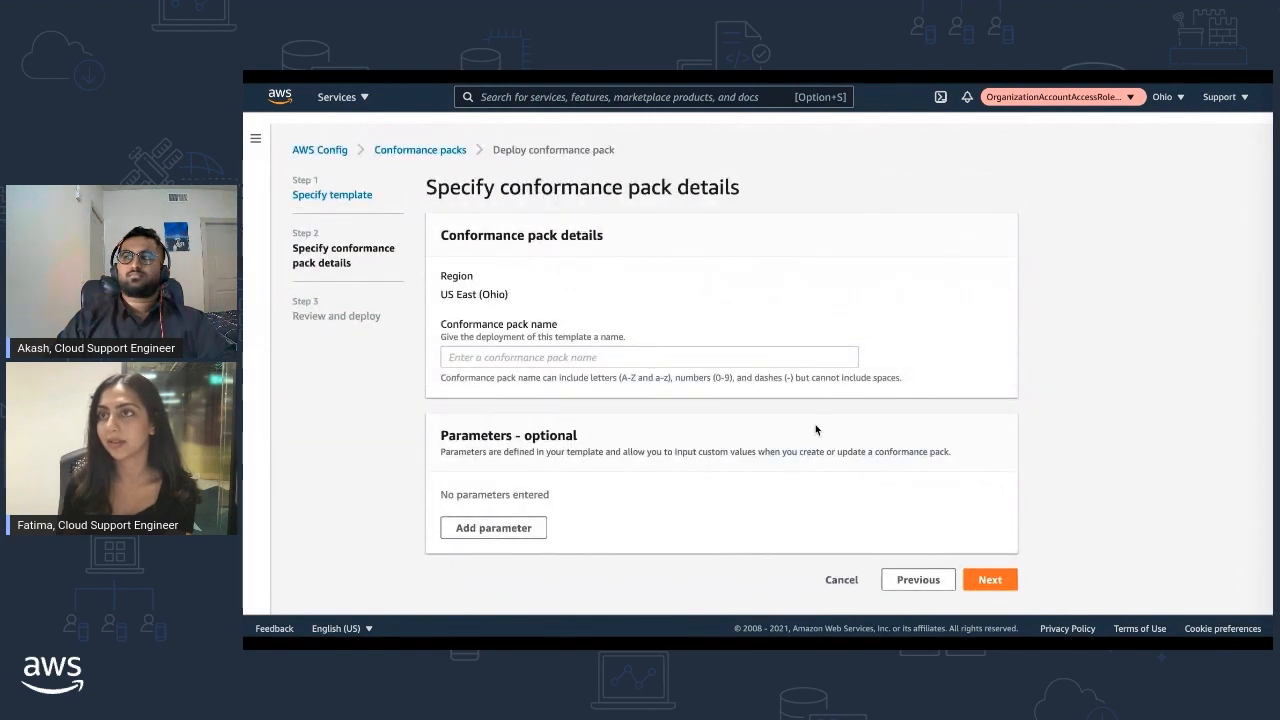
pyautogui.click(772, 365)
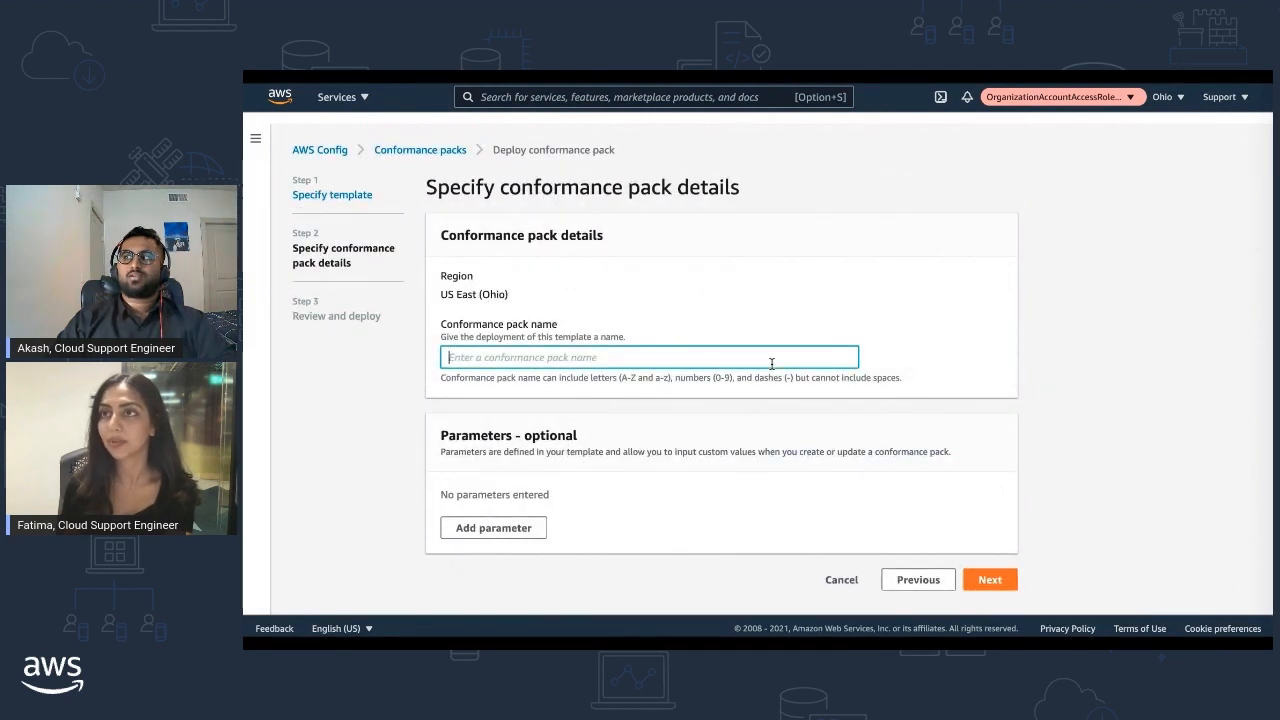
pyautogui.write('S')
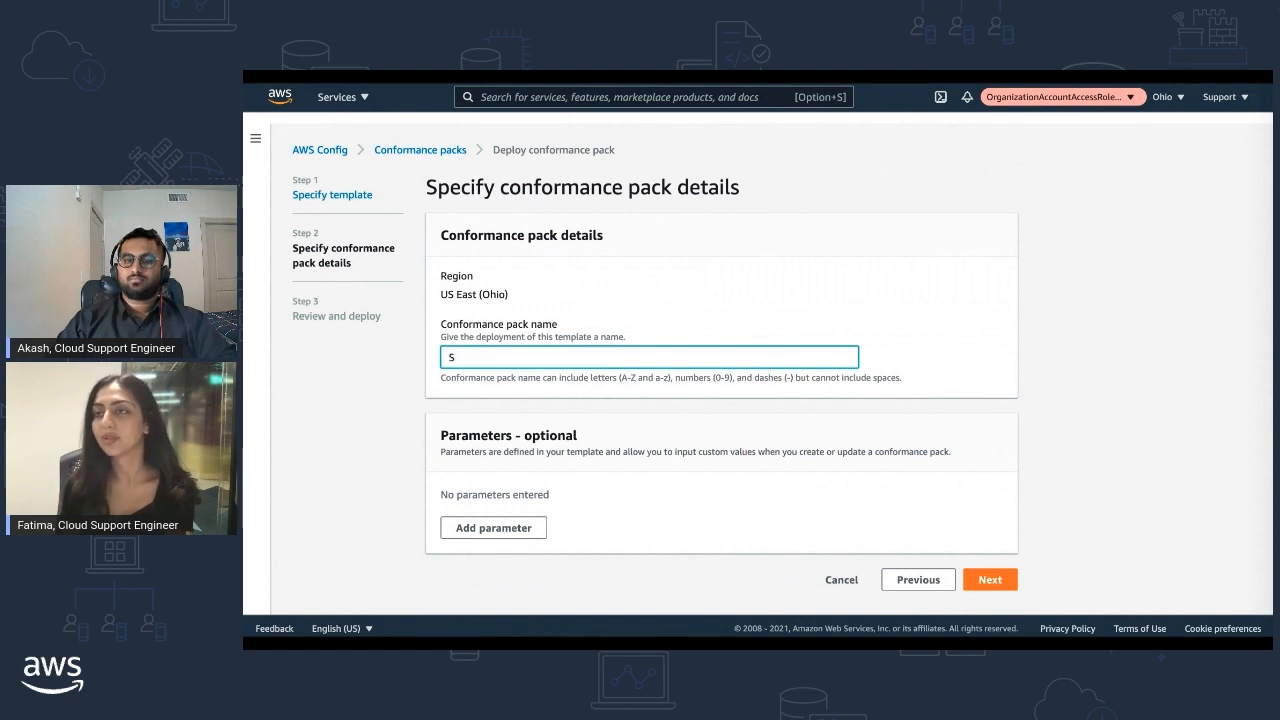
pyautogui.write('3cpack')
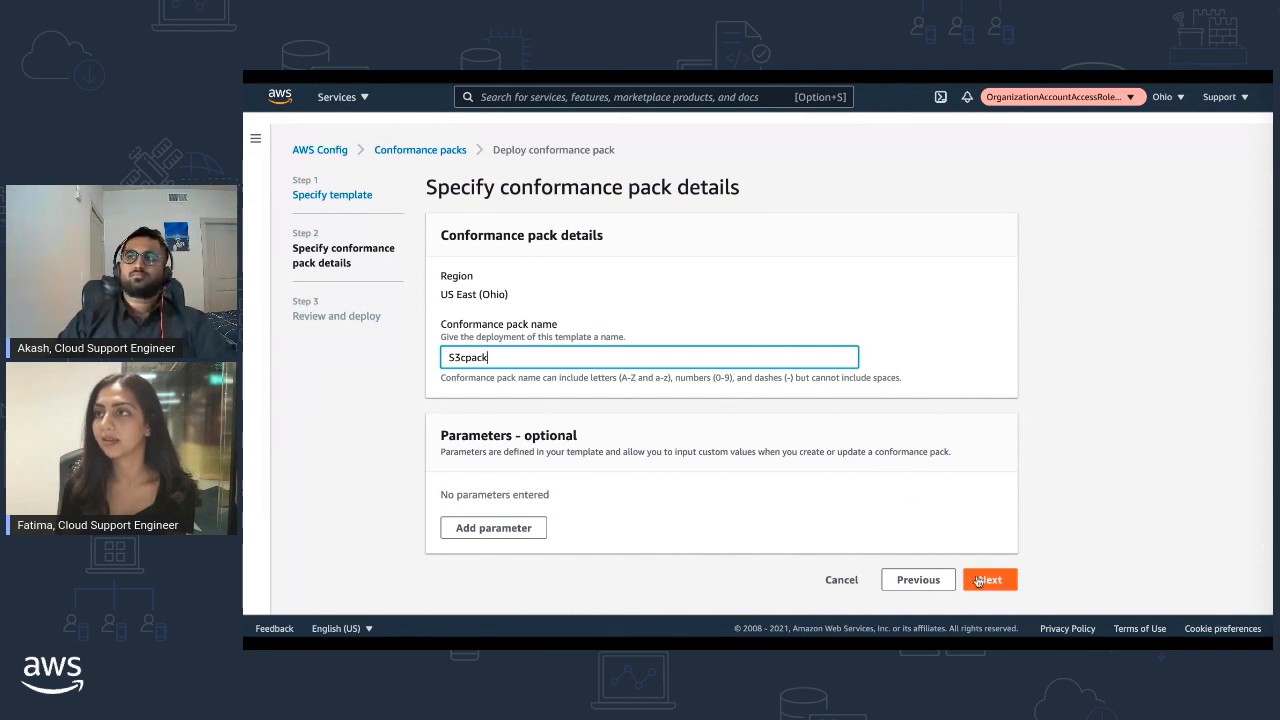
pyautogui.click(981, 583)
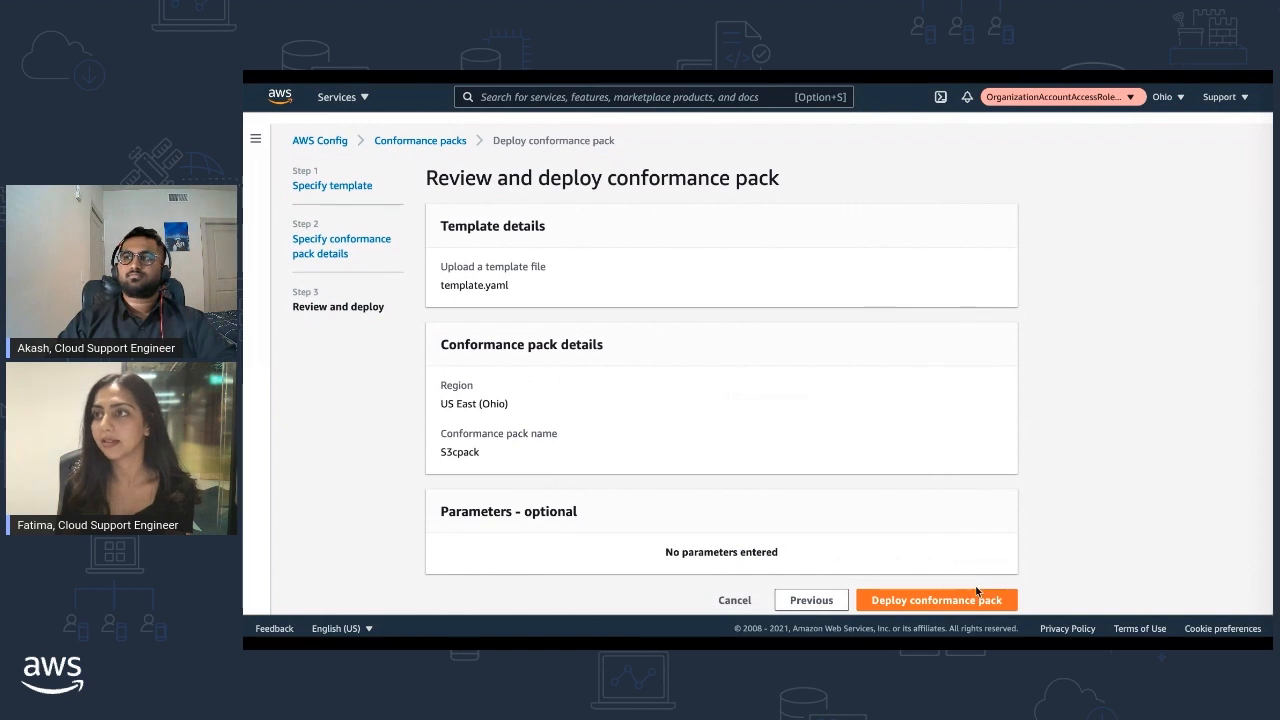
pyautogui.click(959, 602)
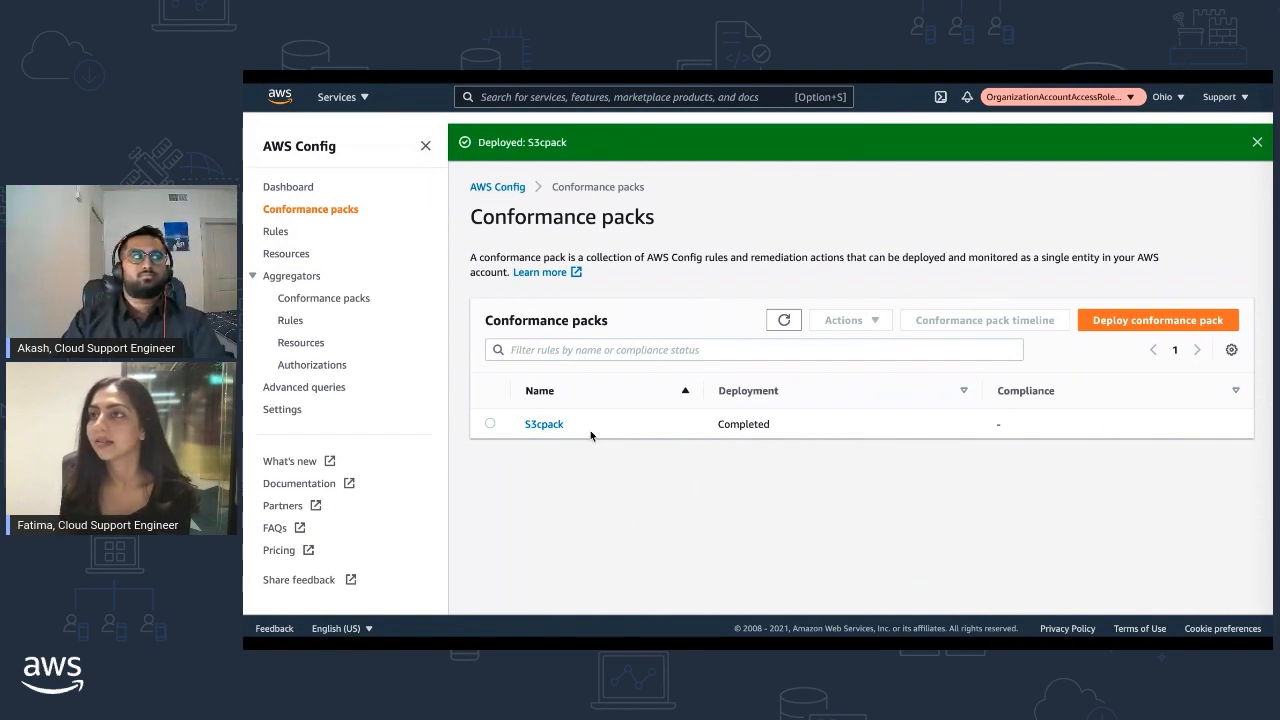
# Open the S3cpack entry from the Conformance packs list once deployment completes
pyautogui.click(546, 424)
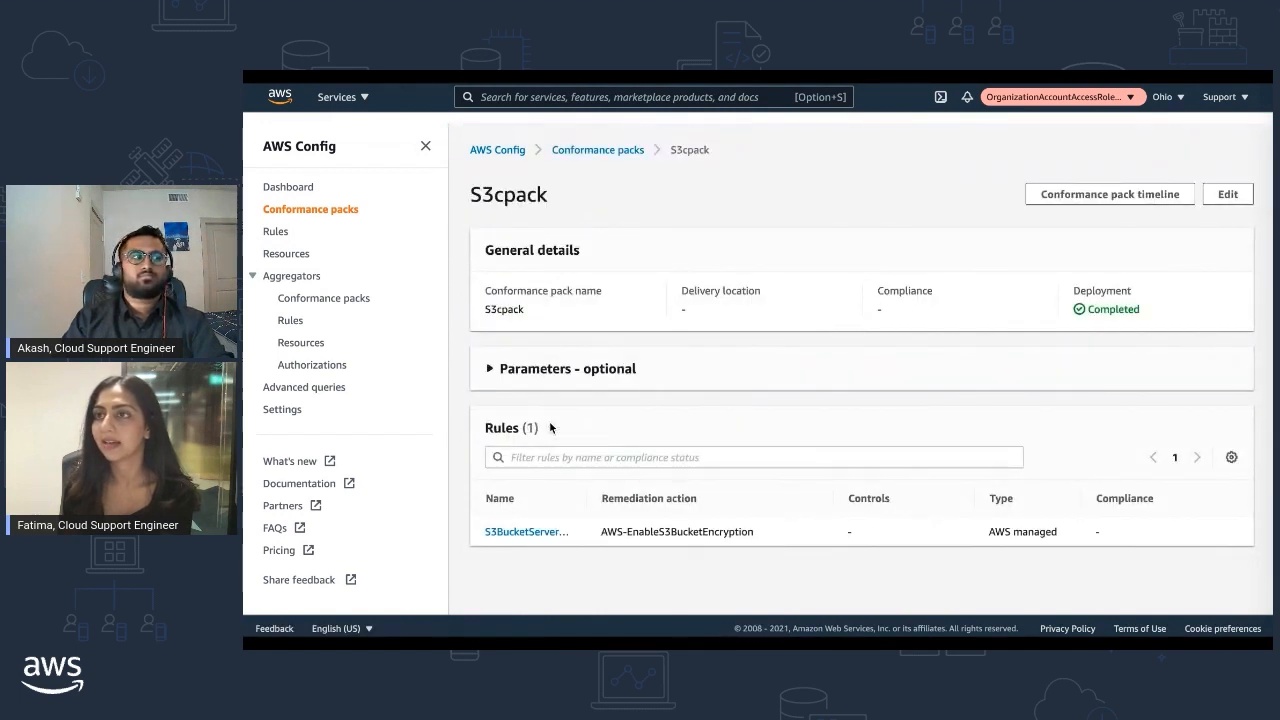
# Open the S3 encryption rule's details and review its remediation action down to Resources in scope
pyautogui.click(533, 532)
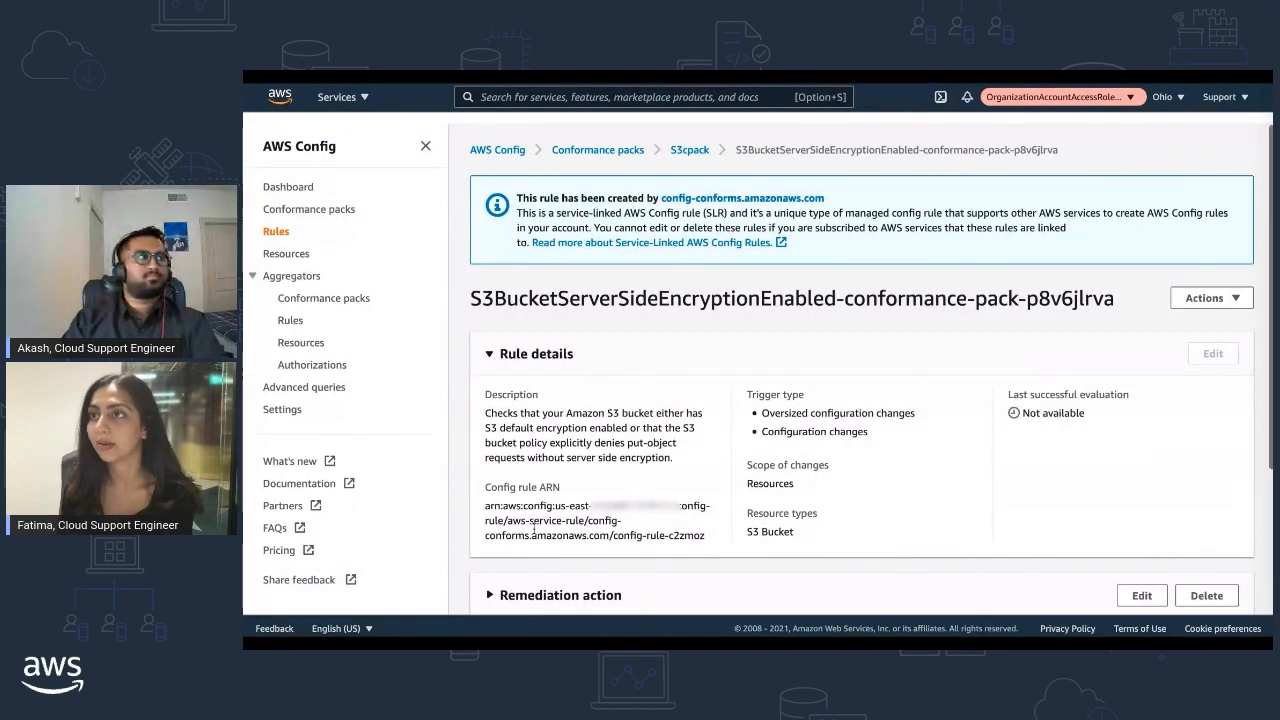
pyautogui.scroll(-3, 533, 532)
pyautogui.scroll(-2, 535, 535)
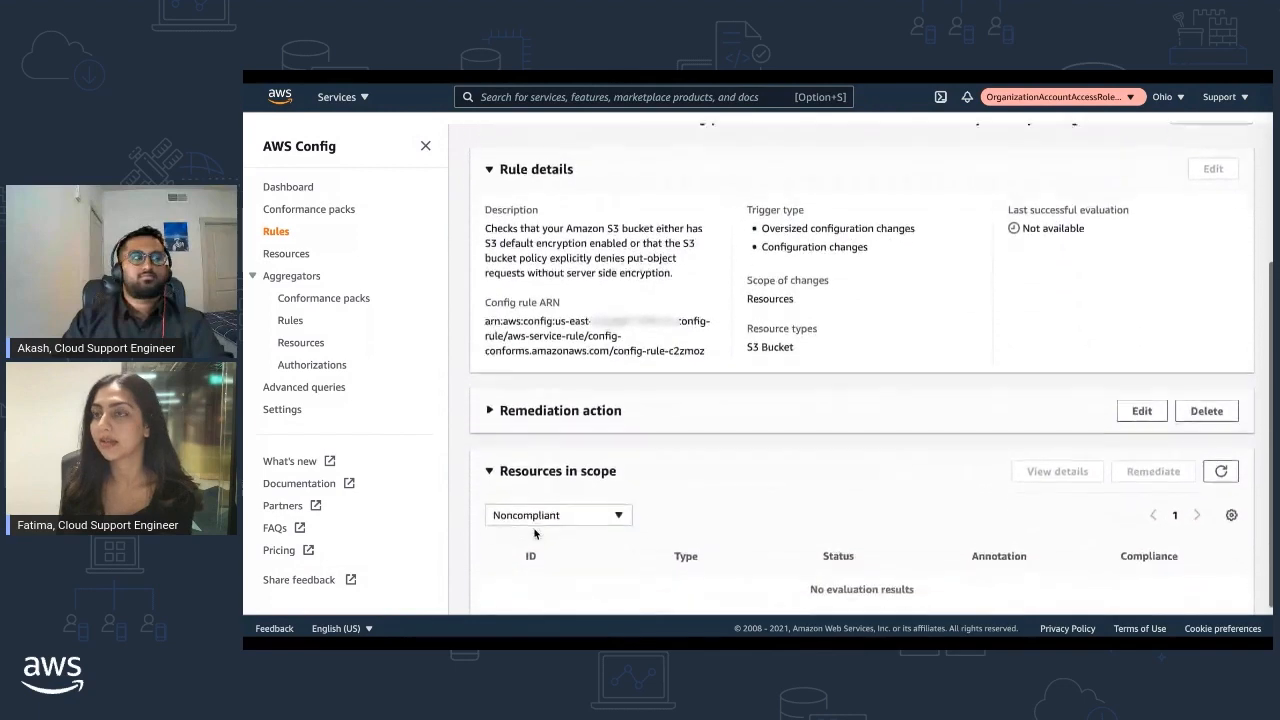
pyautogui.click(490, 389)
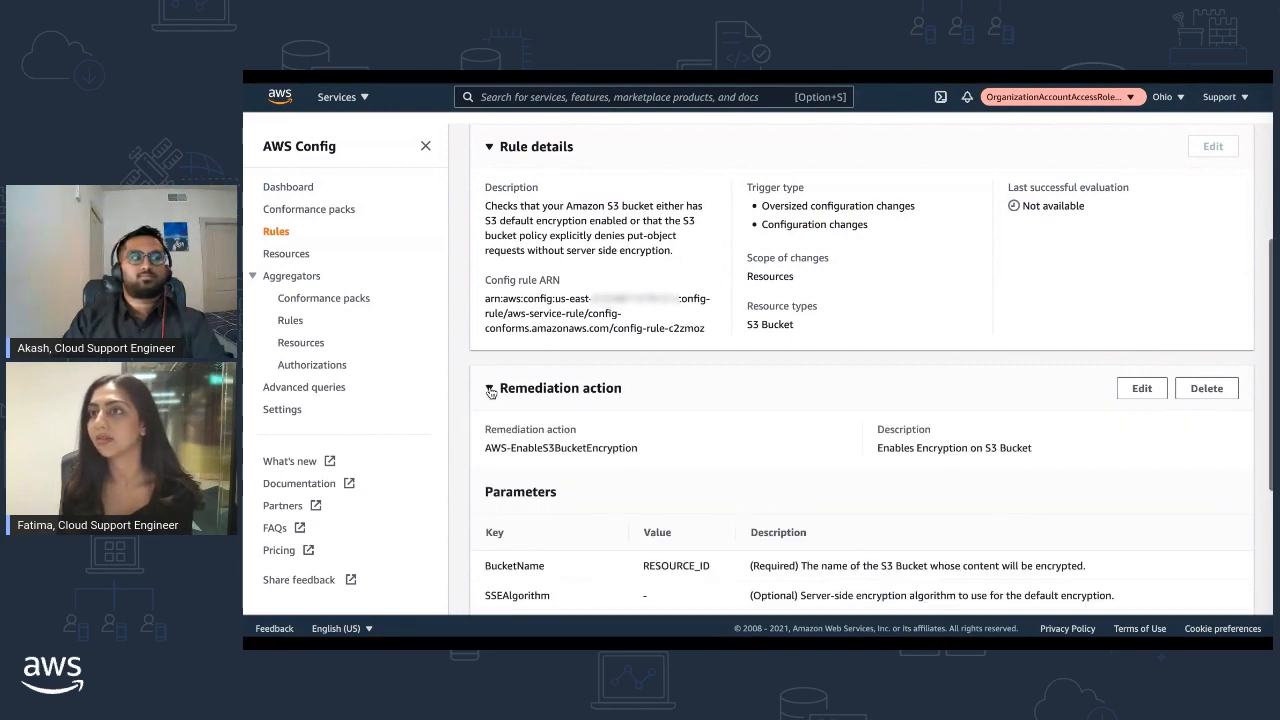
pyautogui.scroll(-2, 490, 391)
pyautogui.scroll(-1, 489, 388)
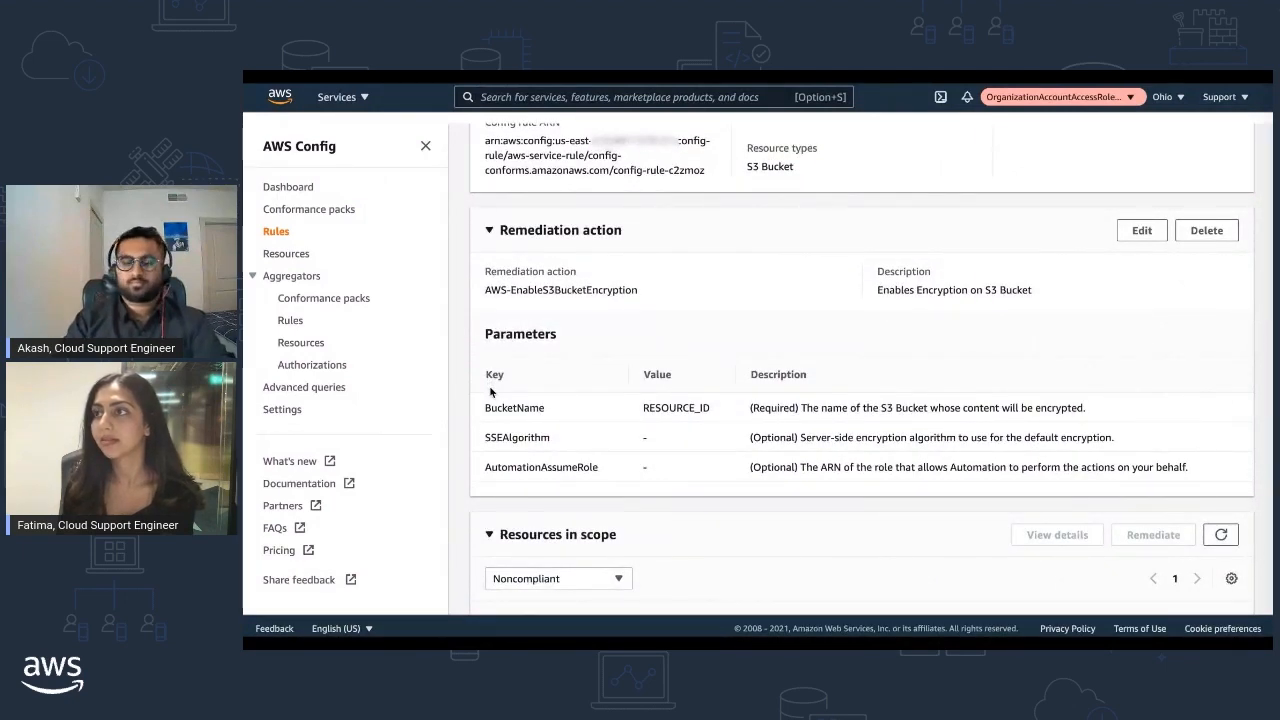
pyautogui.scroll(-2, 489, 385)
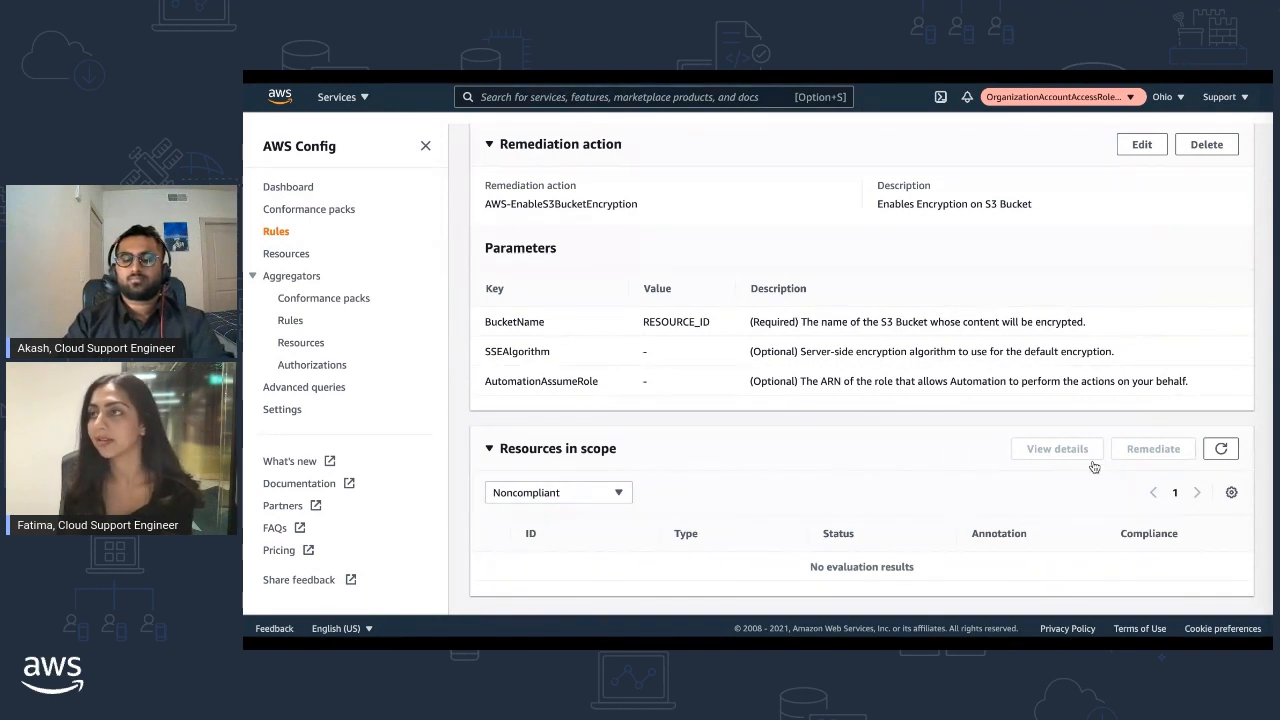
# Refresh Resources in scope, select the first noncompliant bucket, and remediate it
pyautogui.click(1219, 450)
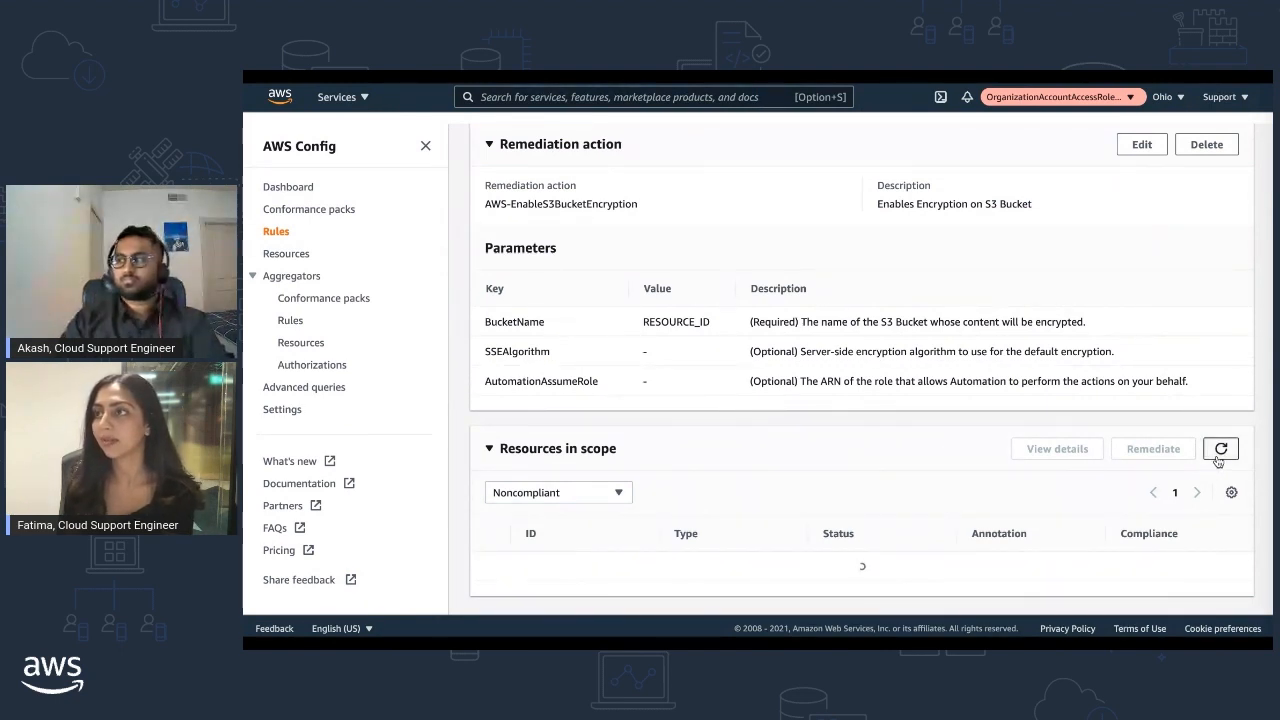
pyautogui.scroll(-1, 1218, 460)
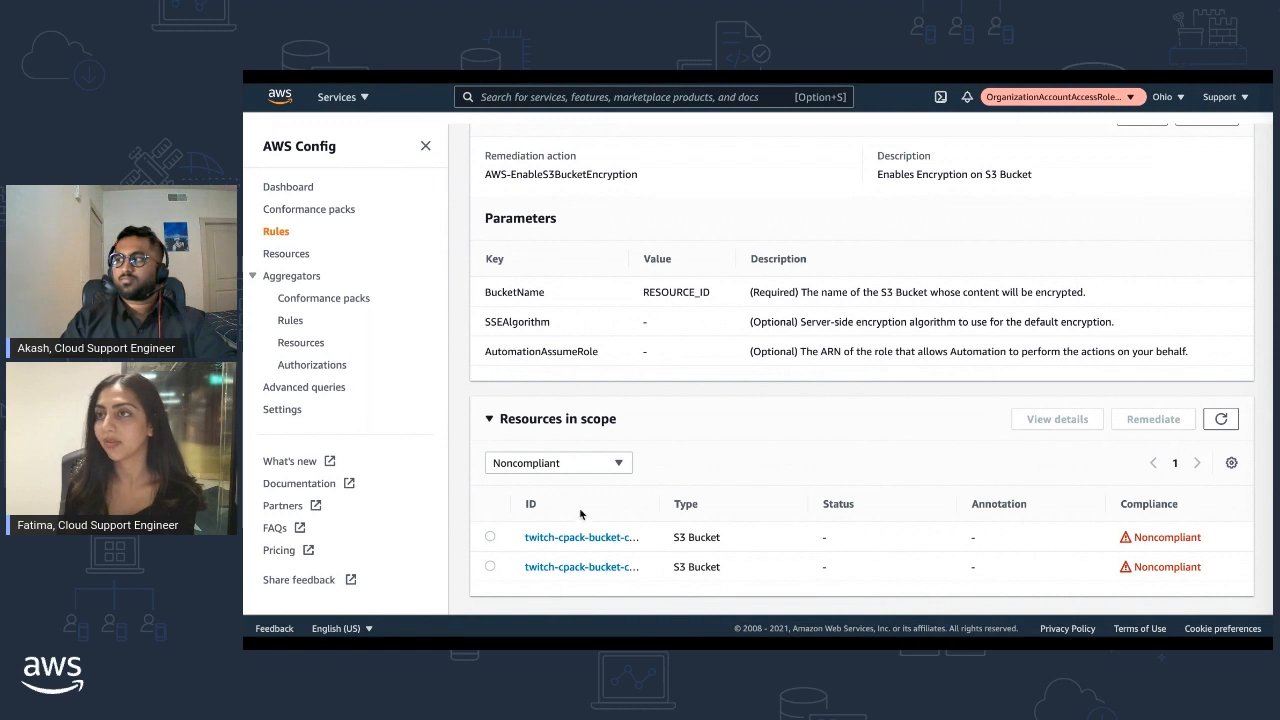
pyautogui.click(491, 538)
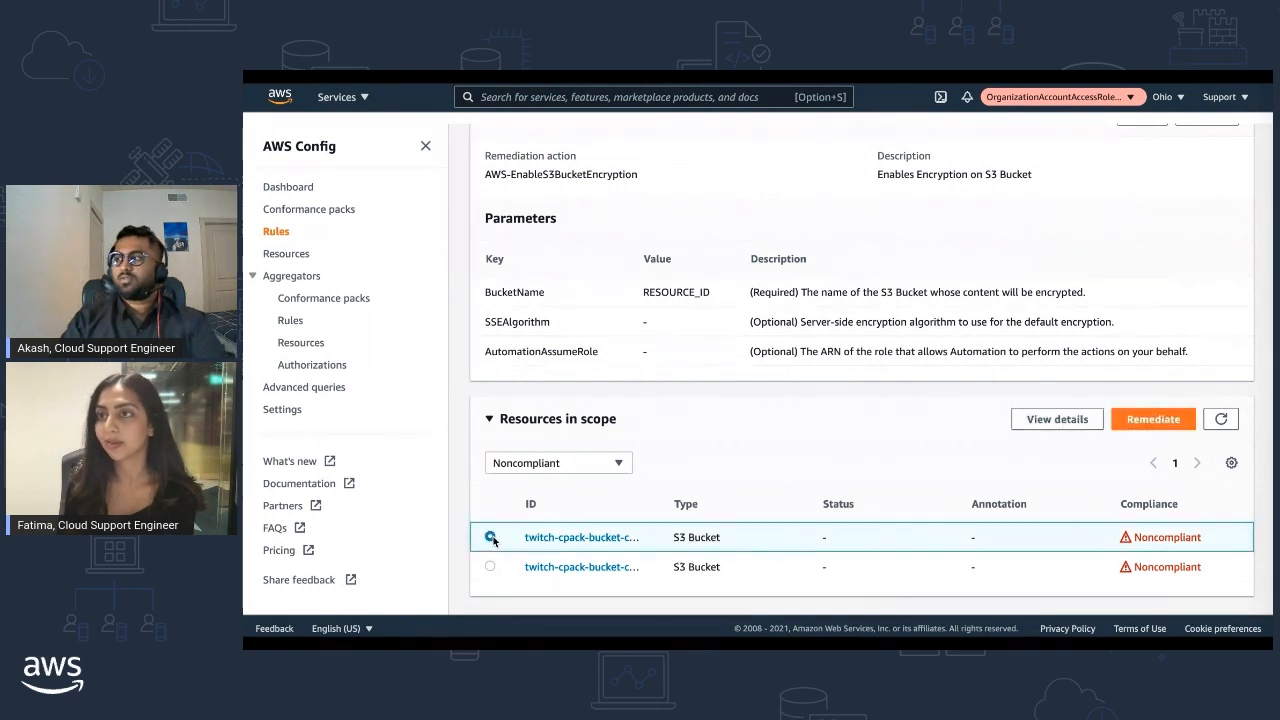
pyautogui.click(1132, 424)
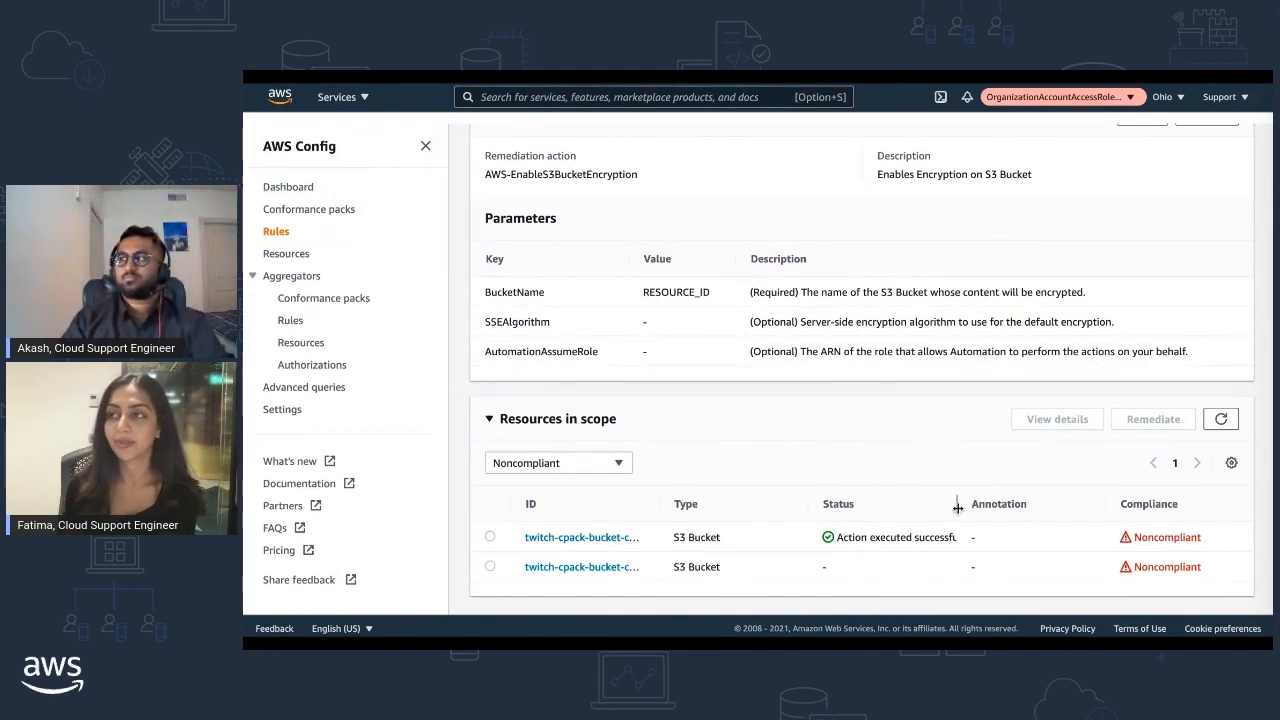
# Widen the table columns so the full bucket names show in the ID column
pyautogui.moveTo(958, 508); pyautogui.dragTo(986, 510)
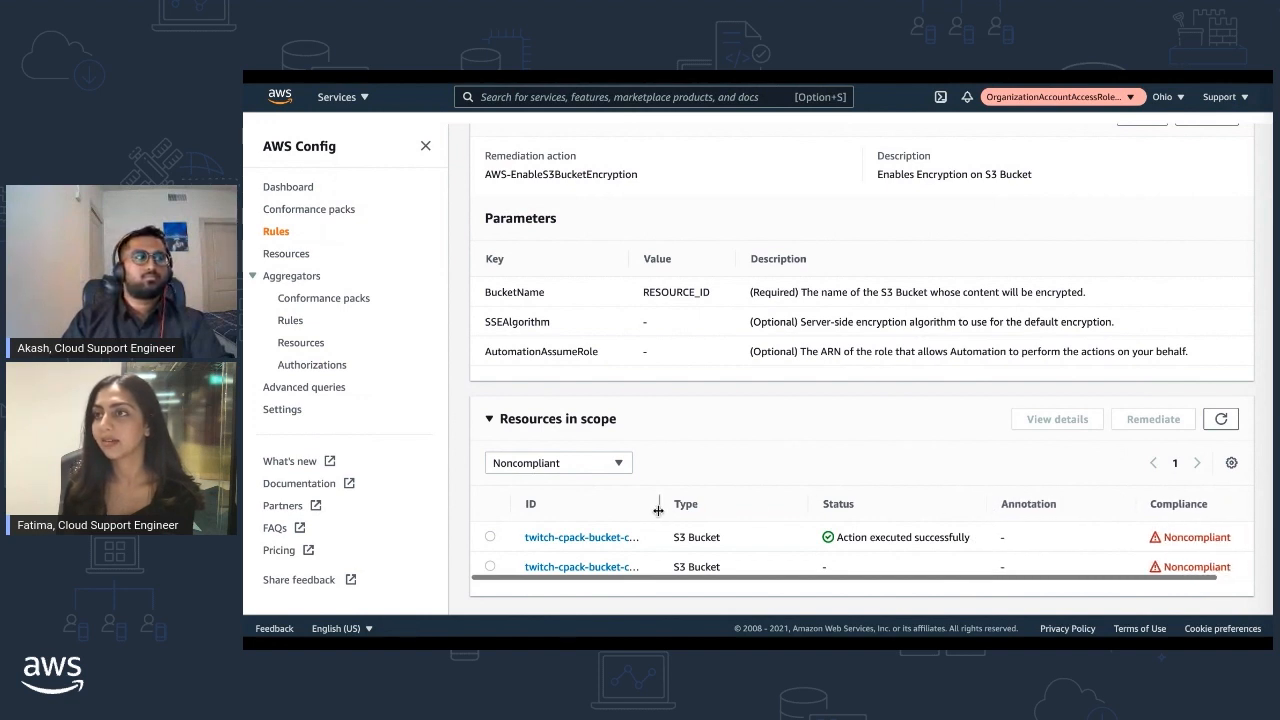
pyautogui.moveTo(658, 510); pyautogui.dragTo(690, 514)
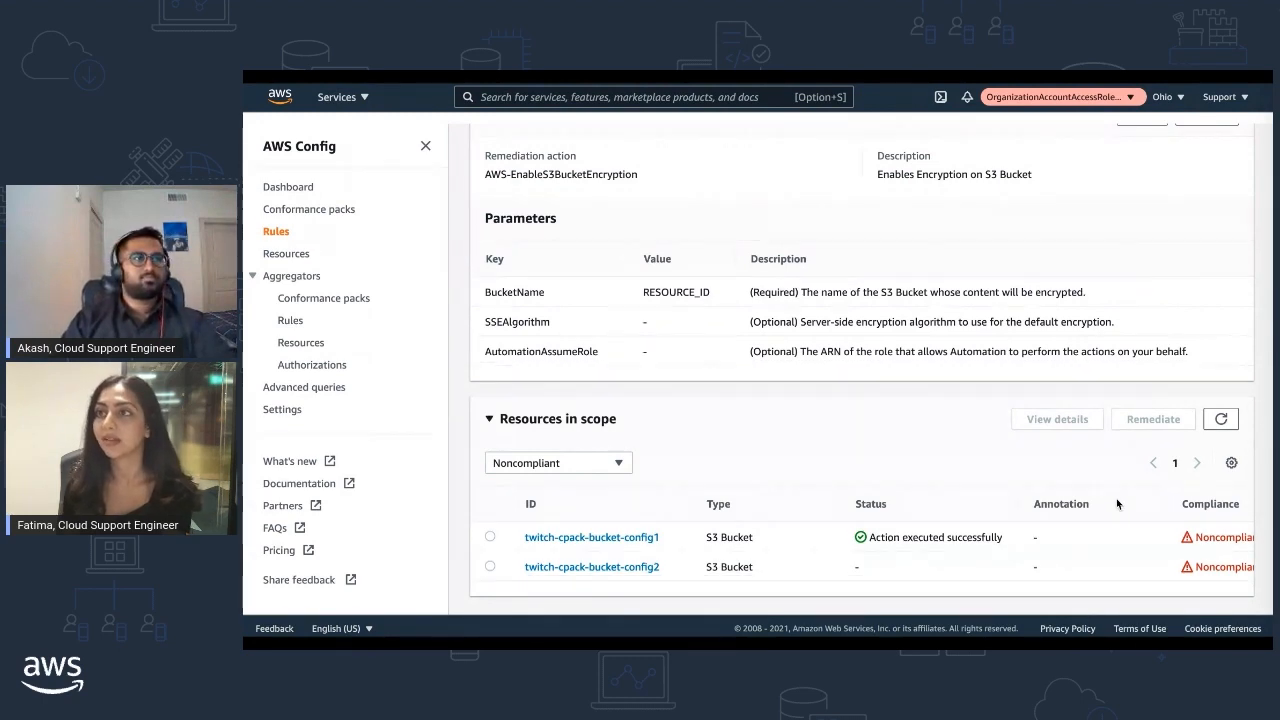
pyautogui.scroll(4, 1116, 498)
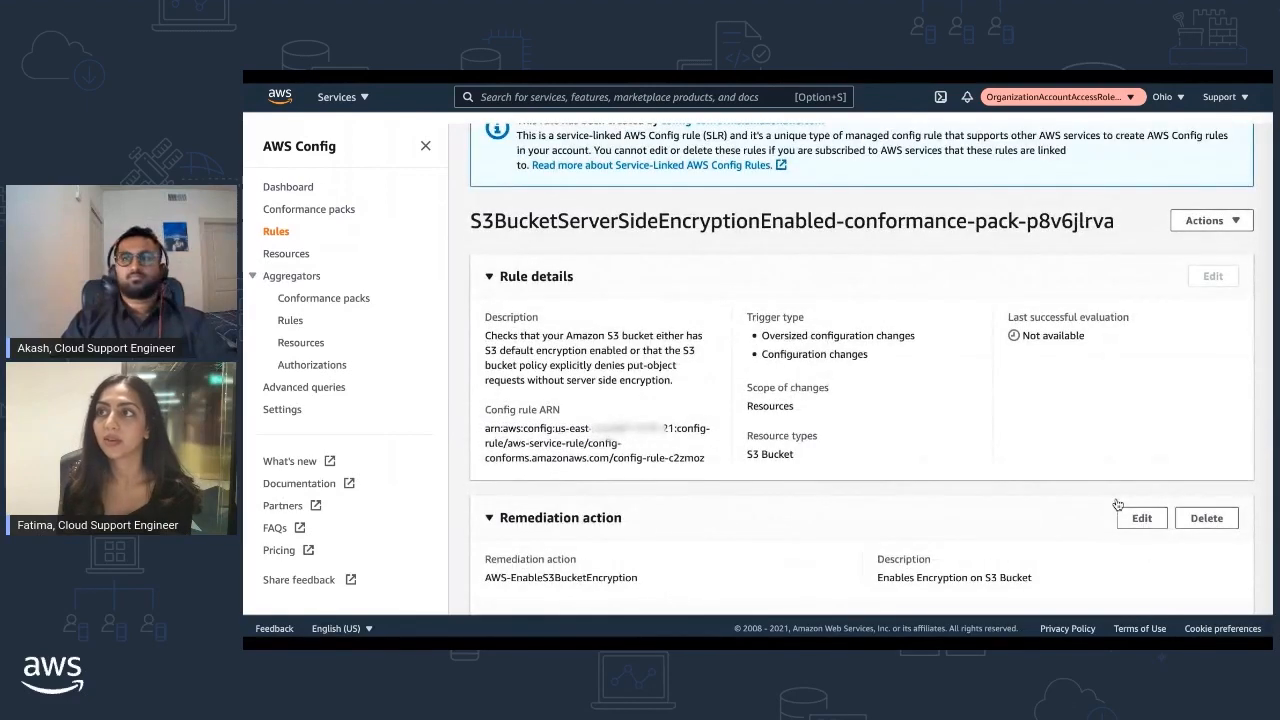
pyautogui.scroll(2, 1116, 498)
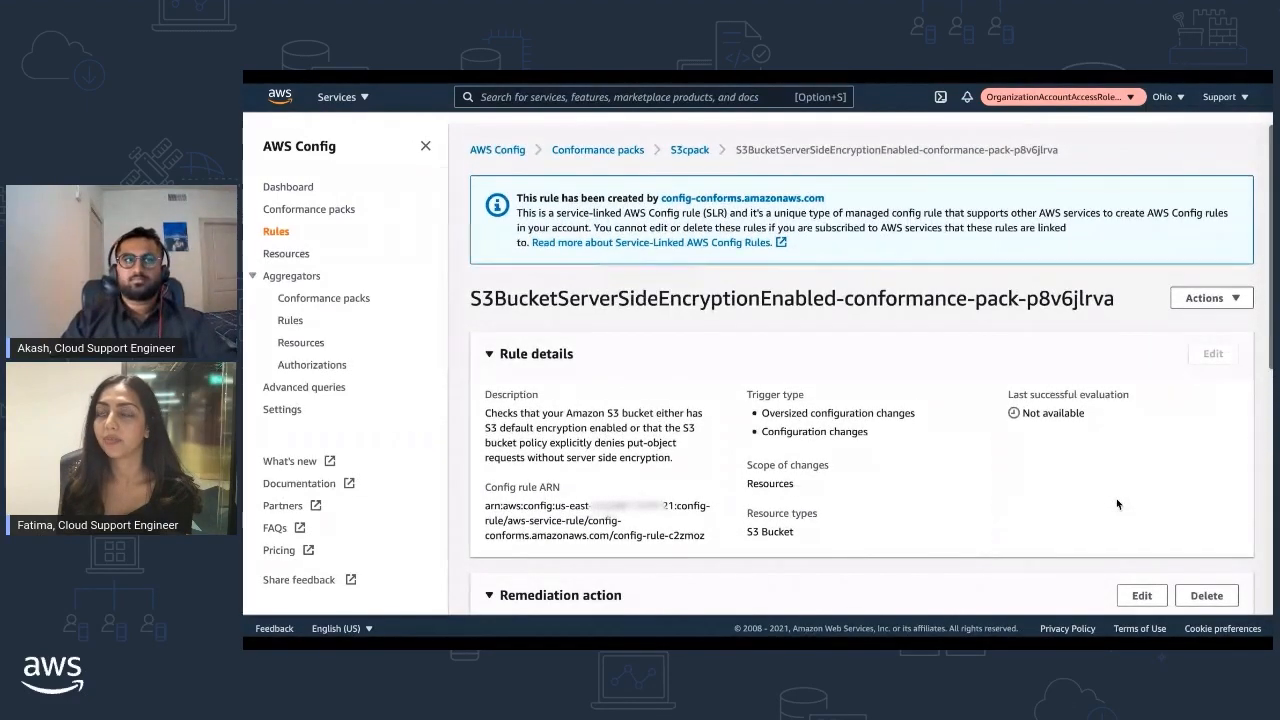
pyautogui.scroll(-2, 1117, 500)
pyautogui.scroll(-6, 1117, 503)
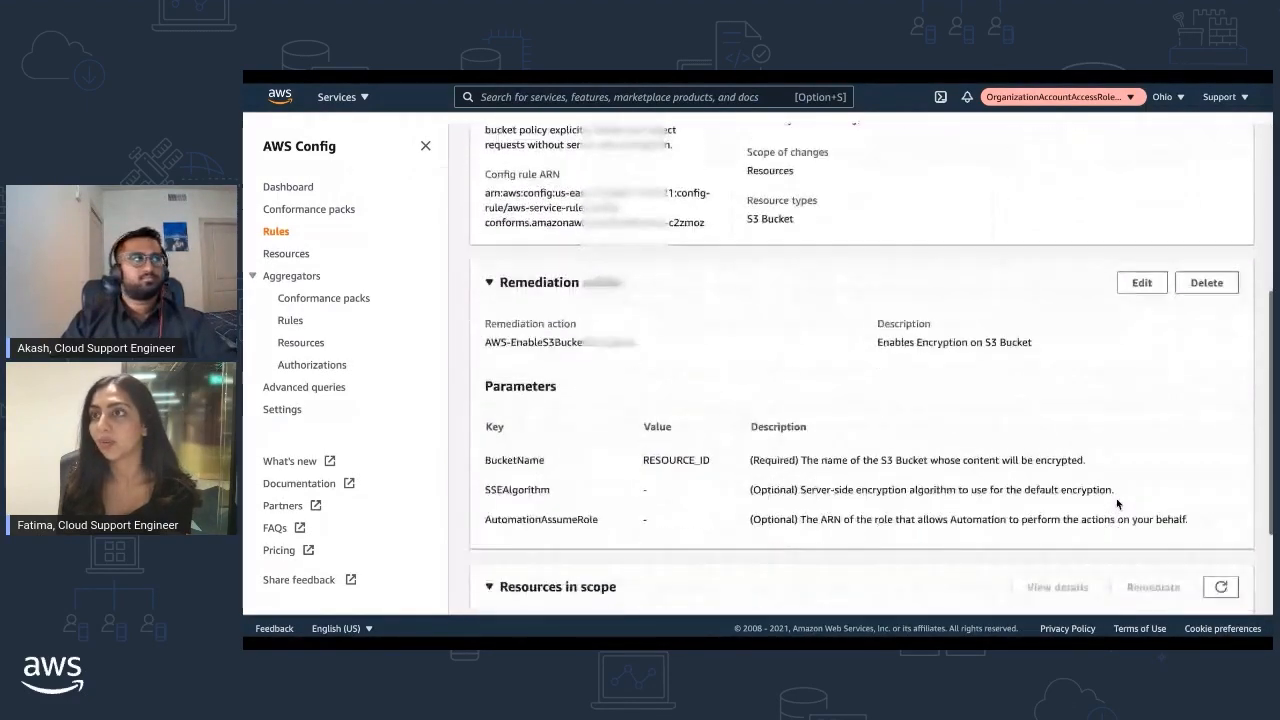
pyautogui.scroll(-1, 1117, 503)
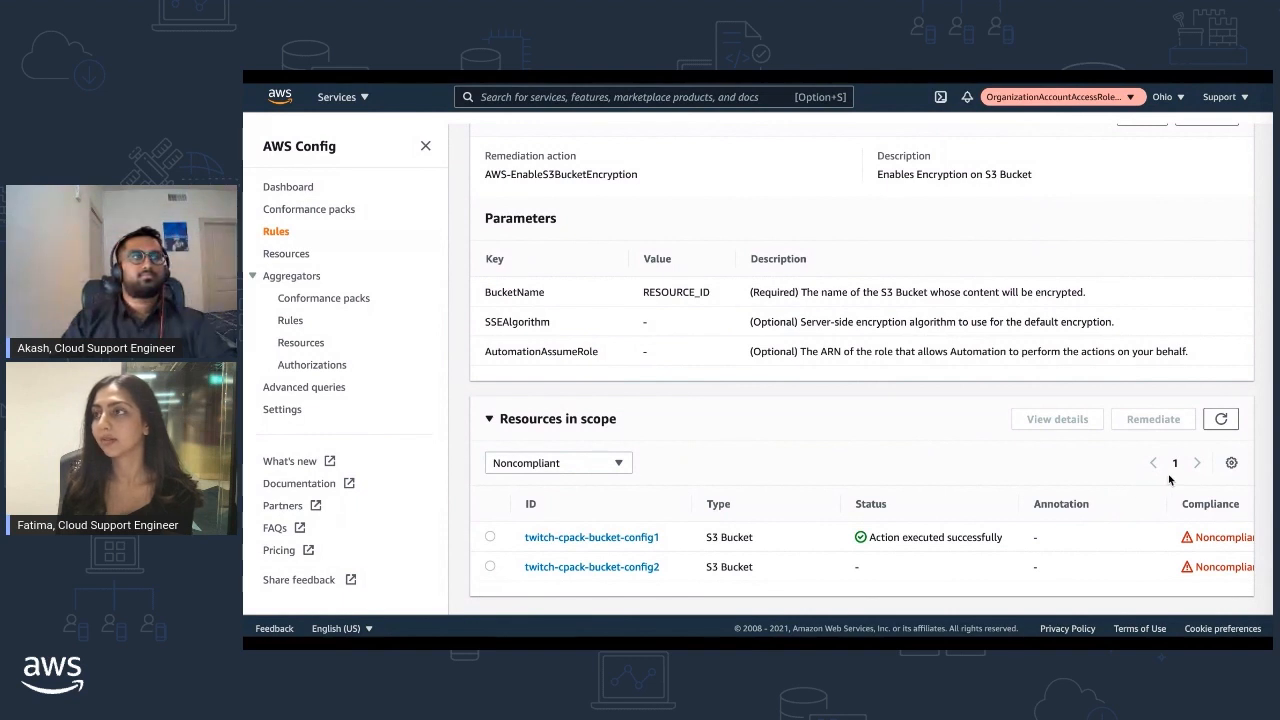
# Refresh, filter to All, and verify twitch-cpack-bucket-config1 is Compliant while config2 stays Noncompliant
pyautogui.click(1213, 427)
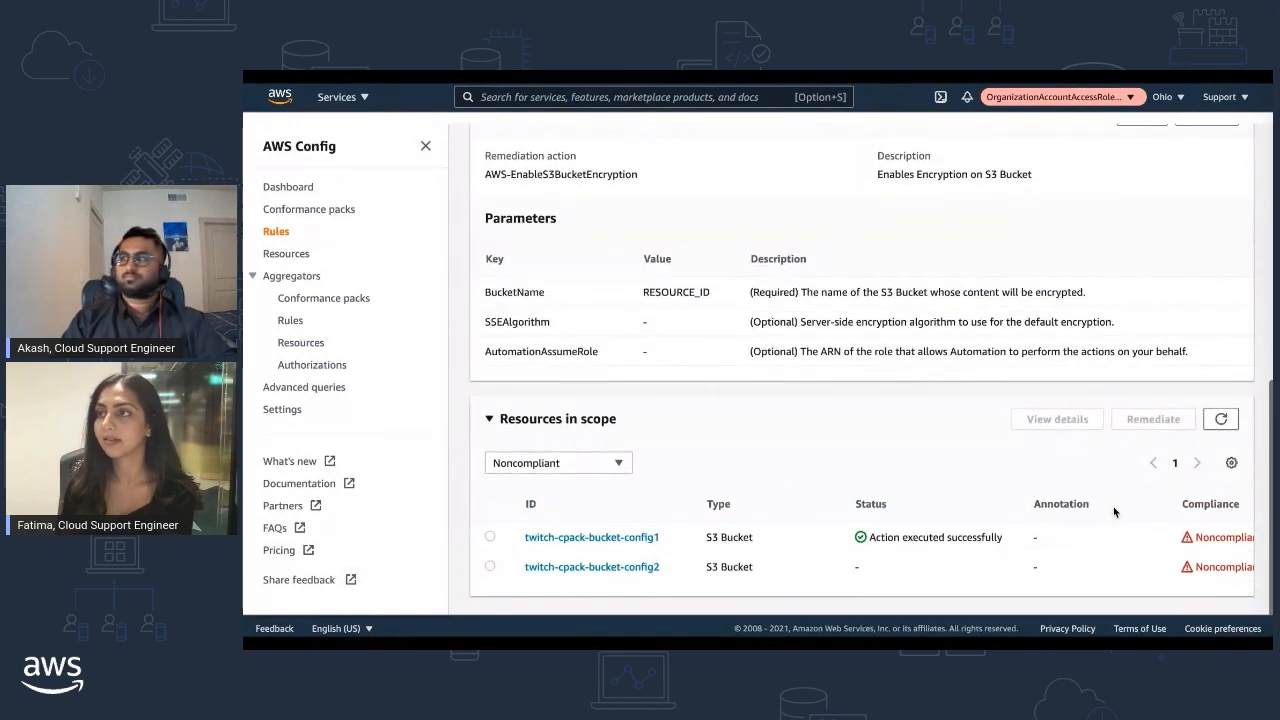
pyautogui.click(585, 461)
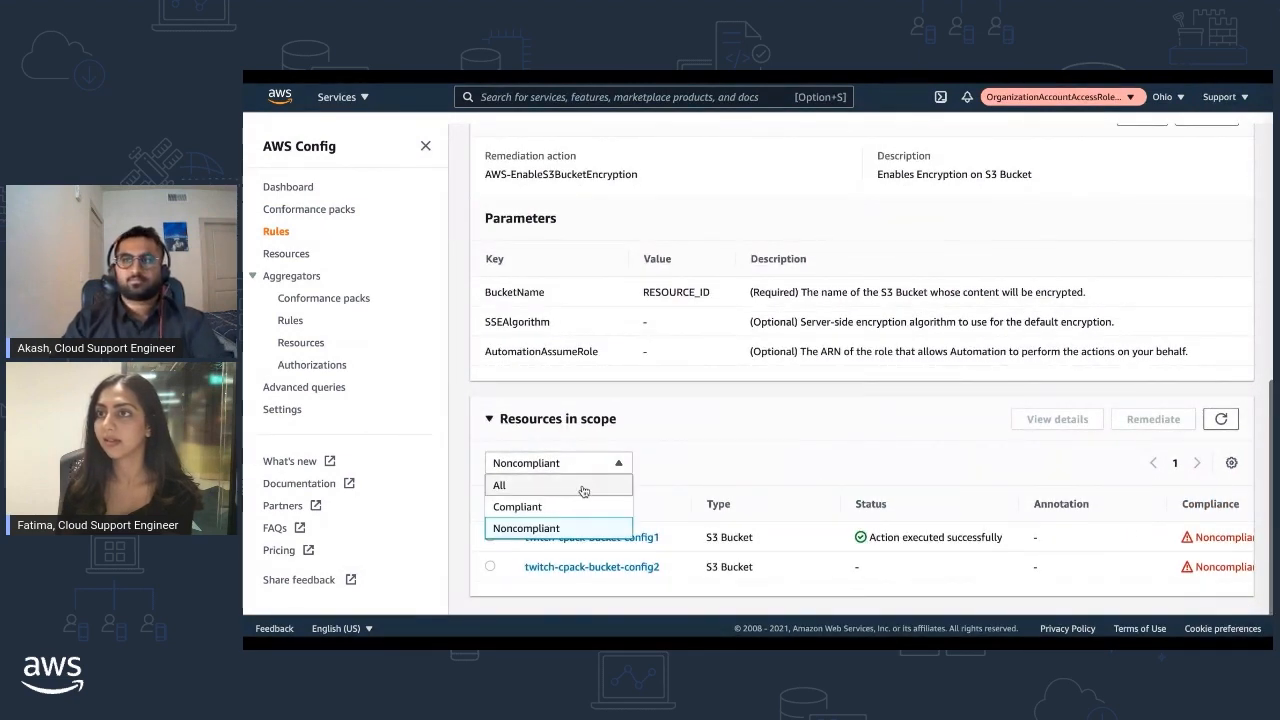
pyautogui.click(584, 487)
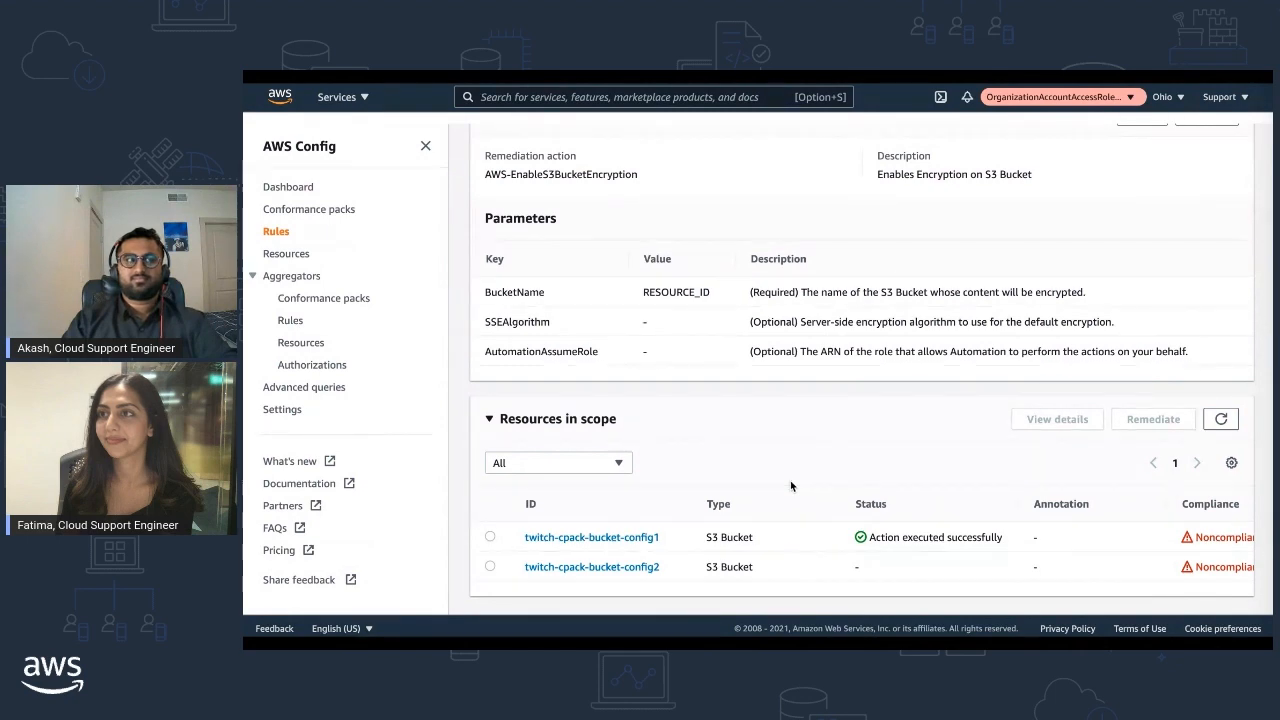
pyautogui.click(1208, 424)
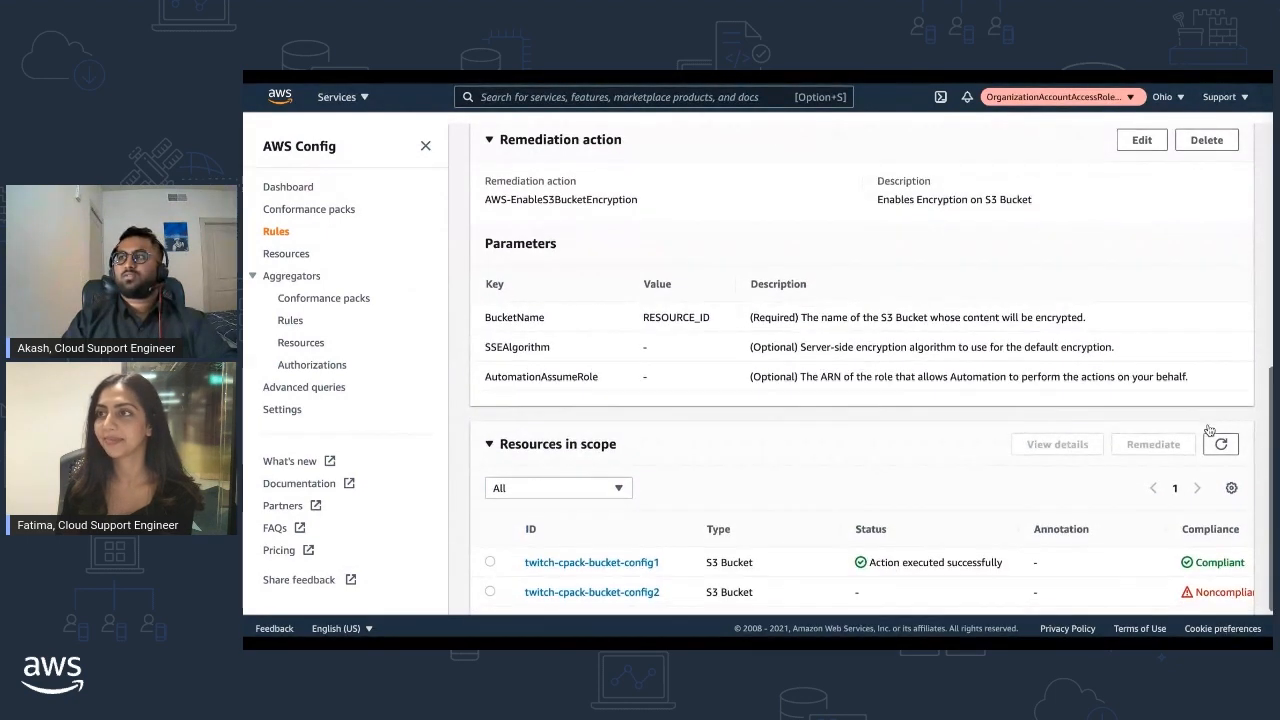